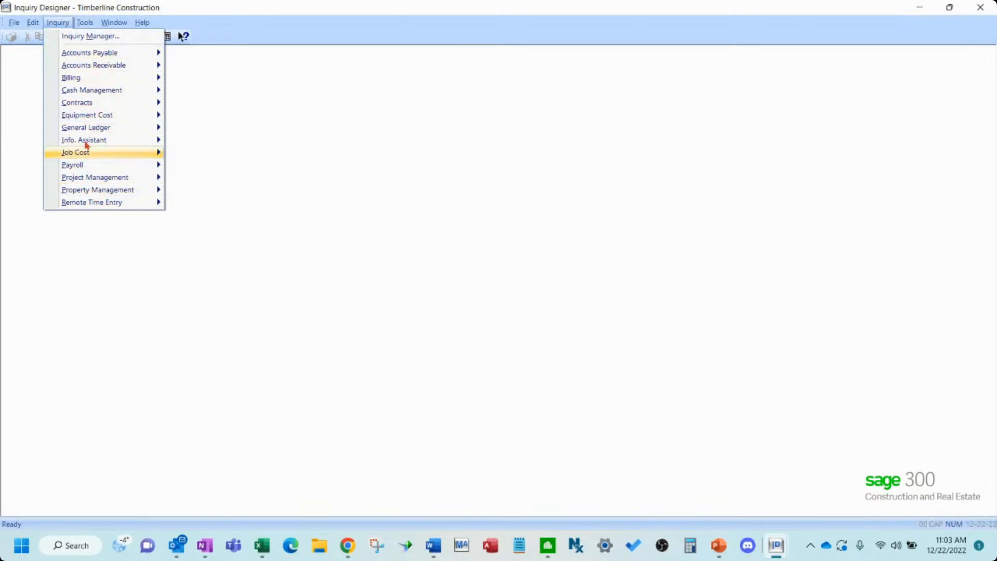
Arrange the Inquiry Designer and Accounts Payable windows side by side, taking Inquiry Designer out of full screen.
{"action": "mouse_move", "coordinate": [94, 166]}
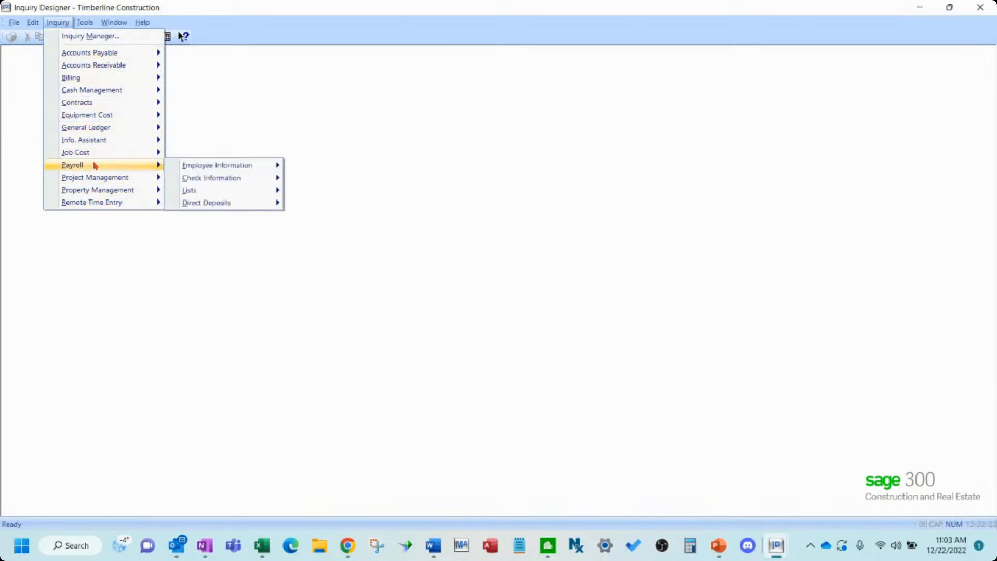
{"action": "mouse_move", "coordinate": [217, 167]}
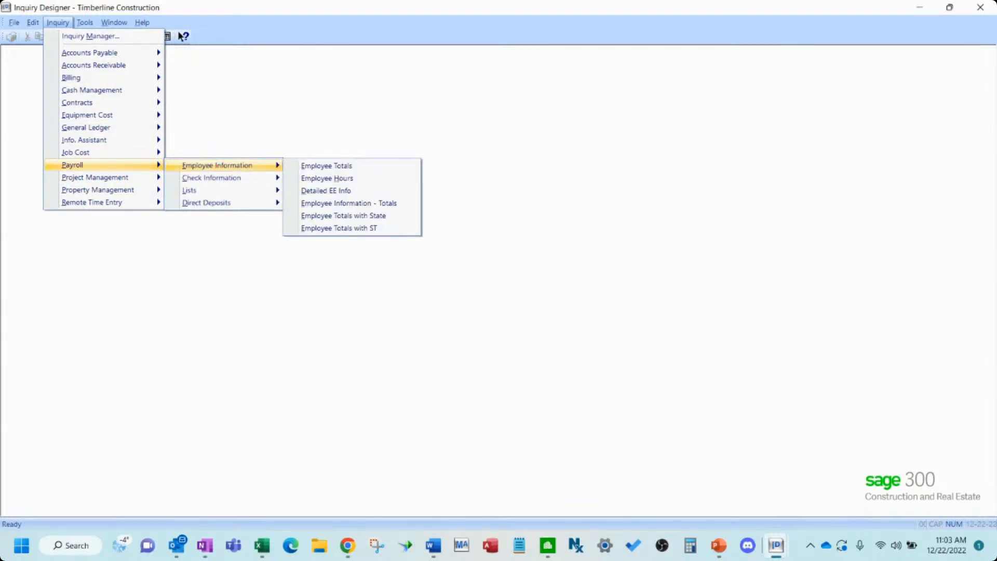
{"action": "left_click_drag", "start_coordinate": [996, 22], "coordinate": [761, 48]}
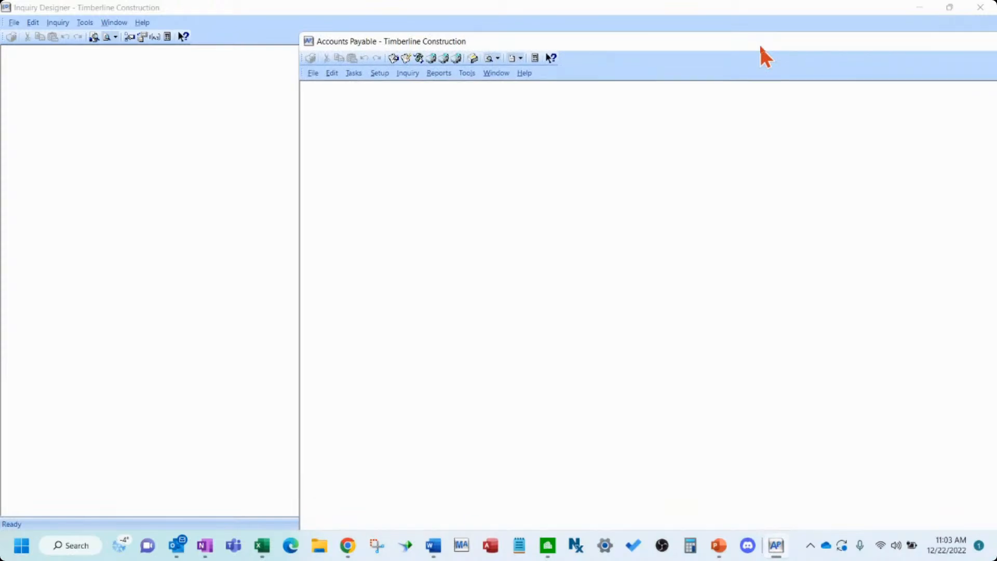
{"action": "left_click", "coordinate": [58, 22]}
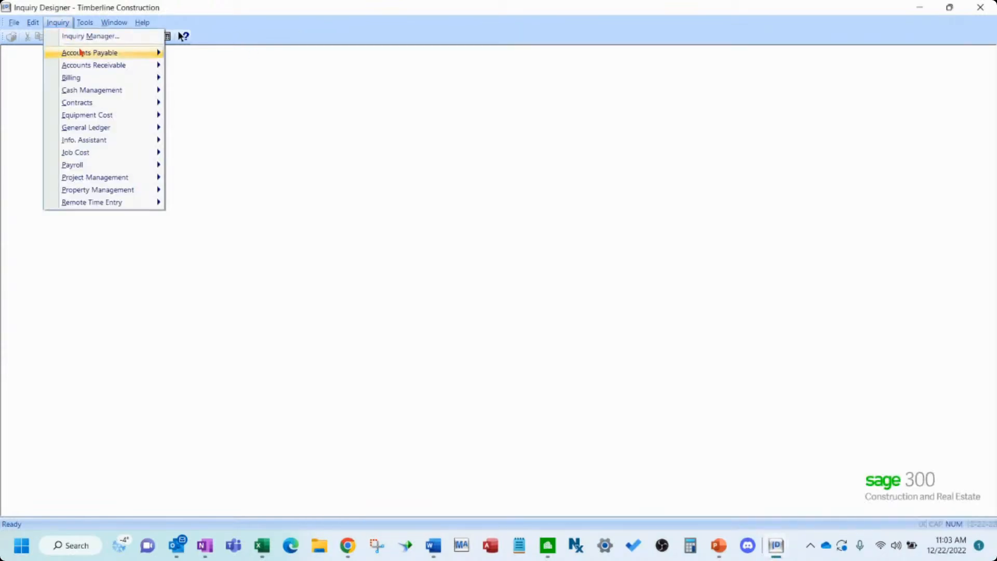
{"action": "mouse_move", "coordinate": [80, 52]}
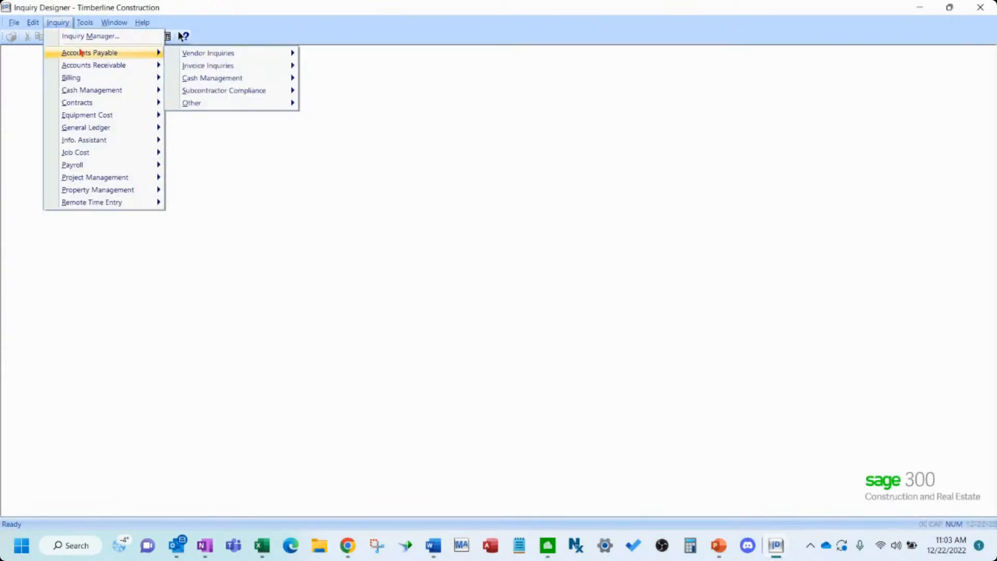
{"action": "left_click", "coordinate": [950, 7]}
{"action": "left_click_drag", "start_coordinate": [530, 64], "coordinate": [322, 17]}
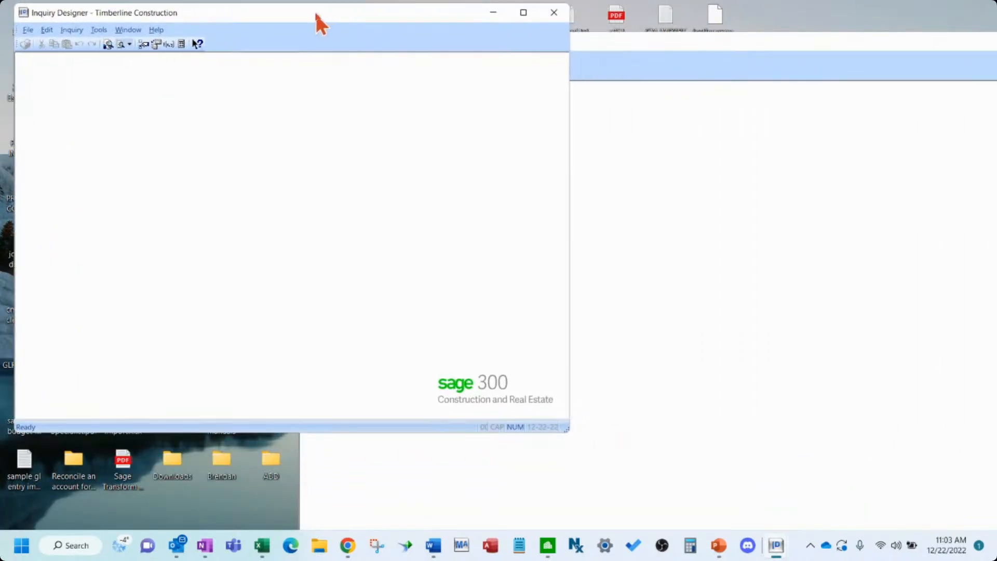
{"action": "left_click", "coordinate": [621, 51]}
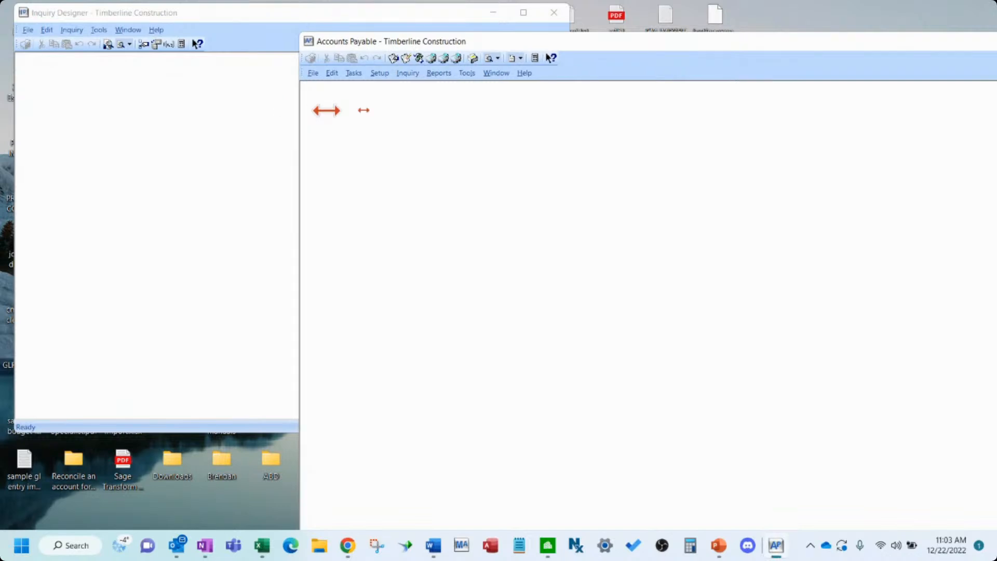
{"action": "left_click_drag", "start_coordinate": [298, 111], "coordinate": [431, 111]}
Compare the inquiries offered within Accounts Payable with the Accounts Payable inquiries in Inquiry Designer, including the vendor inquiries.
{"action": "left_click", "coordinate": [538, 73]}
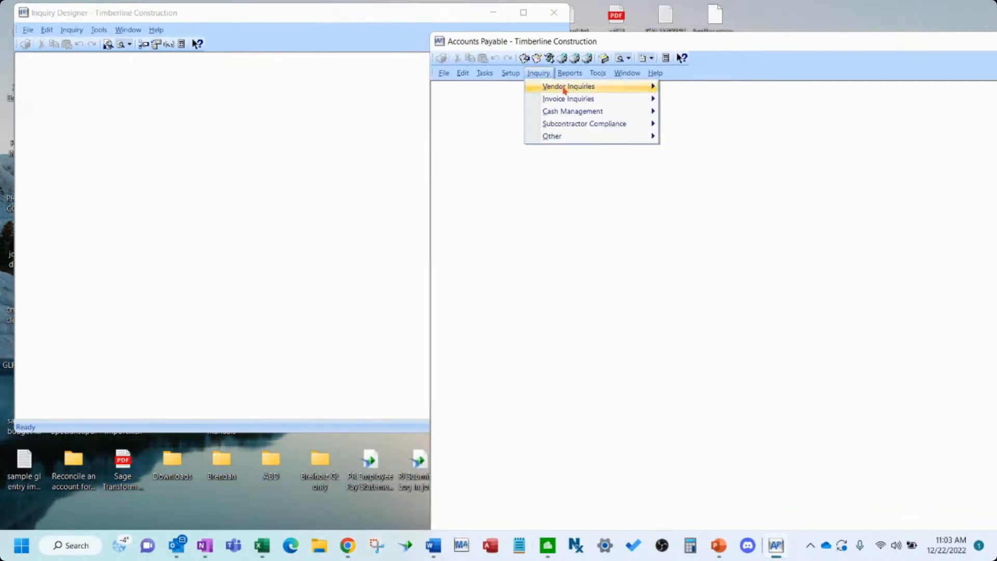
{"action": "left_click", "coordinate": [72, 29]}
{"action": "mouse_move", "coordinate": [90, 62]}
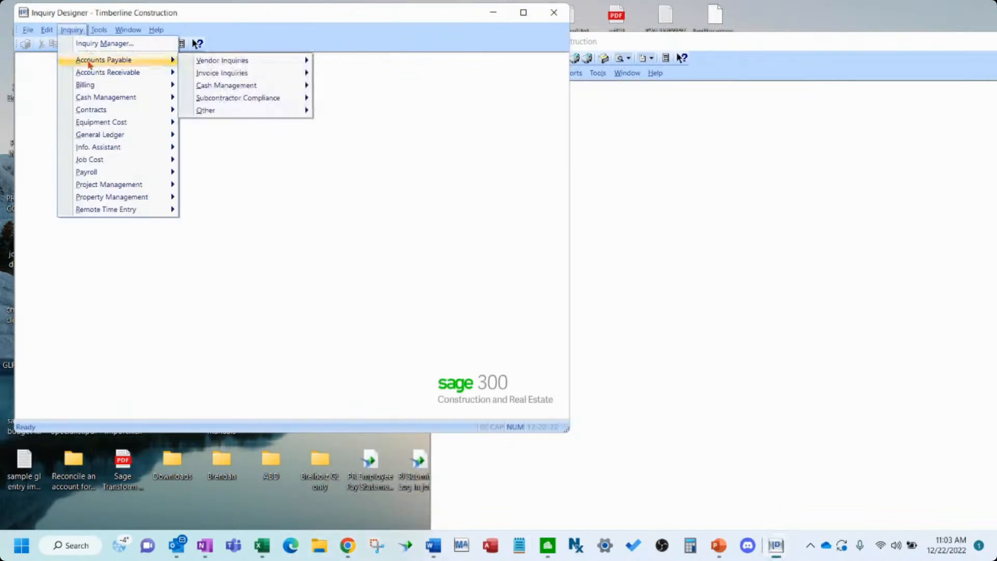
{"action": "mouse_move", "coordinate": [223, 60]}
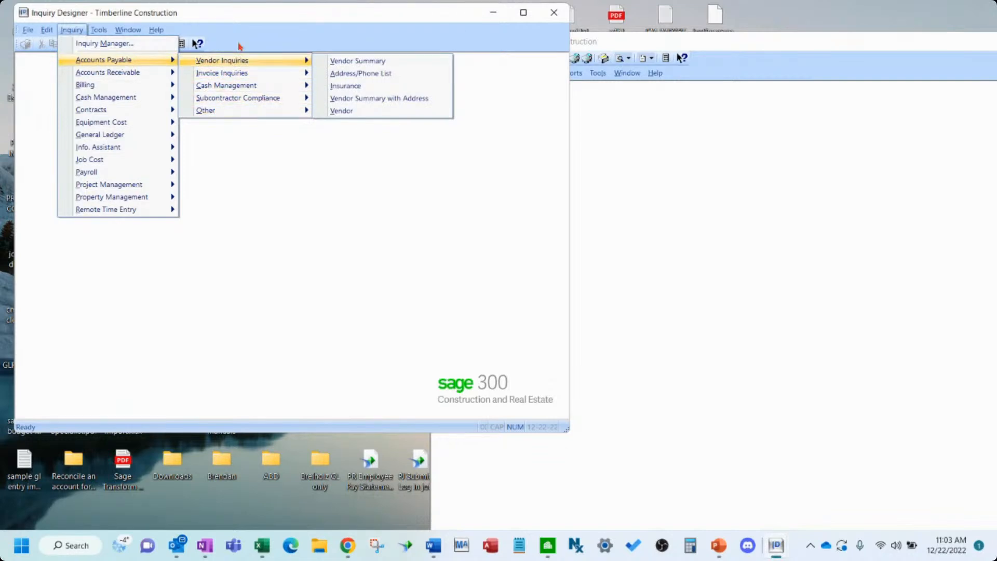
{"action": "left_click", "coordinate": [756, 74]}
Open the Invoice Register inquiry in Accounts Payable, accepting the preselected source file.
{"action": "left_click", "coordinate": [538, 72]}
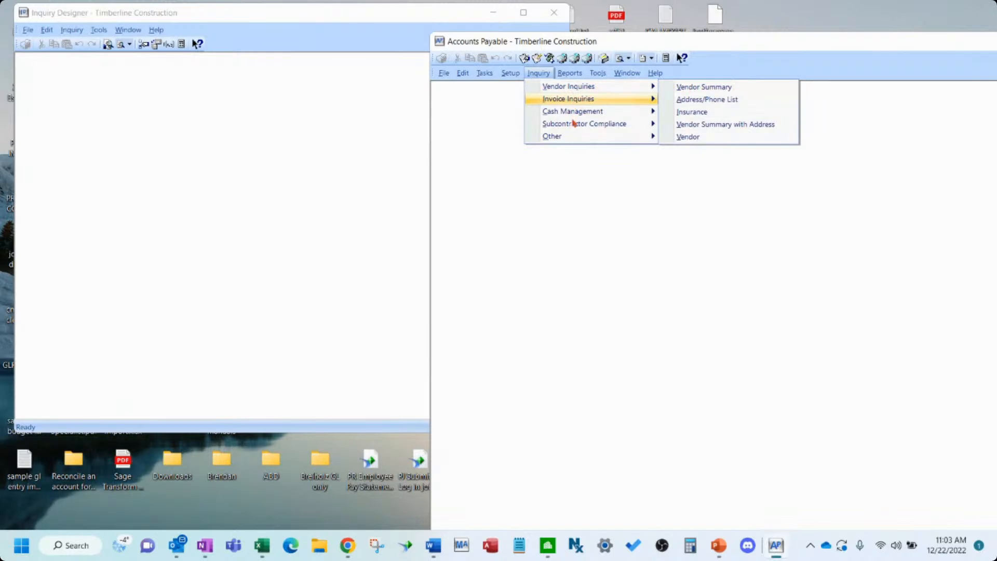
{"action": "mouse_move", "coordinate": [570, 73]}
{"action": "mouse_move", "coordinate": [538, 73]}
{"action": "mouse_move", "coordinate": [554, 120]}
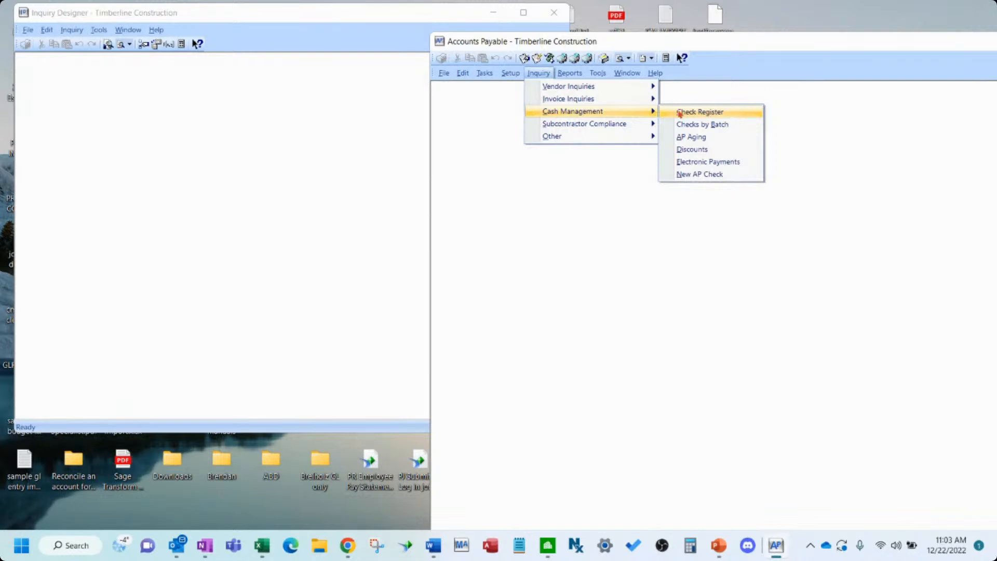
{"action": "mouse_move", "coordinate": [622, 102]}
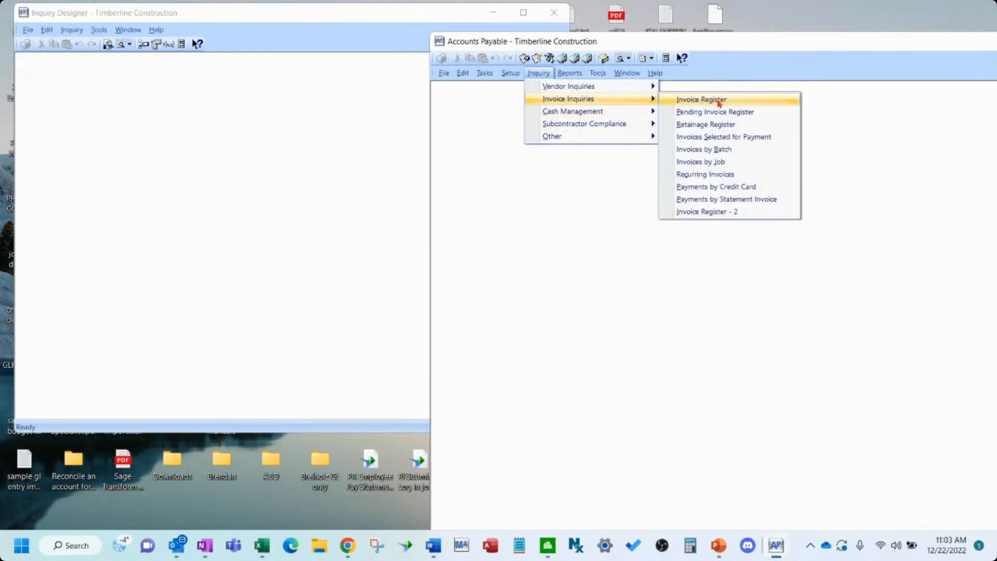
{"action": "left_click", "coordinate": [719, 103]}
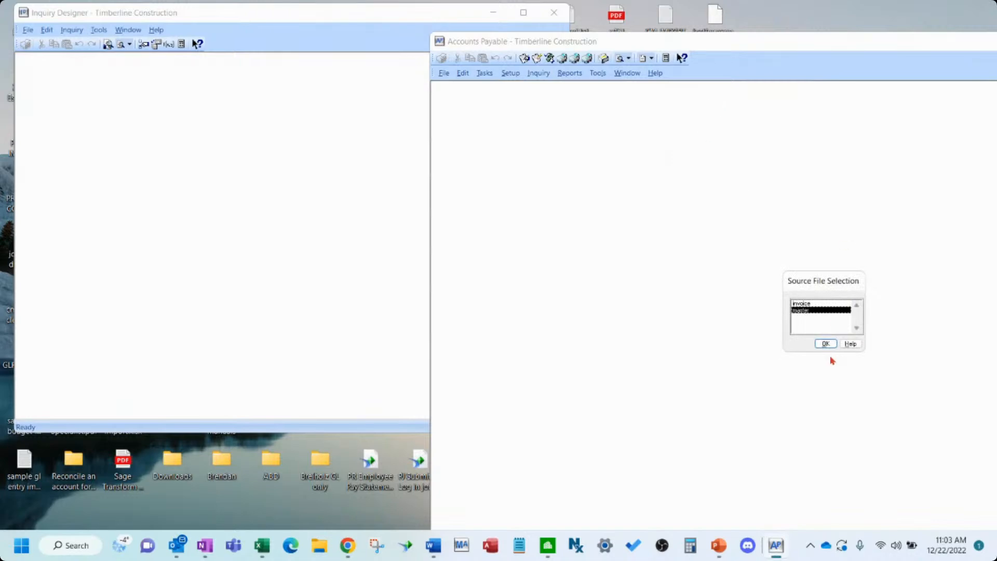
{"action": "left_click", "coordinate": [826, 344]}
{"action": "left_click", "coordinate": [818, 343]}
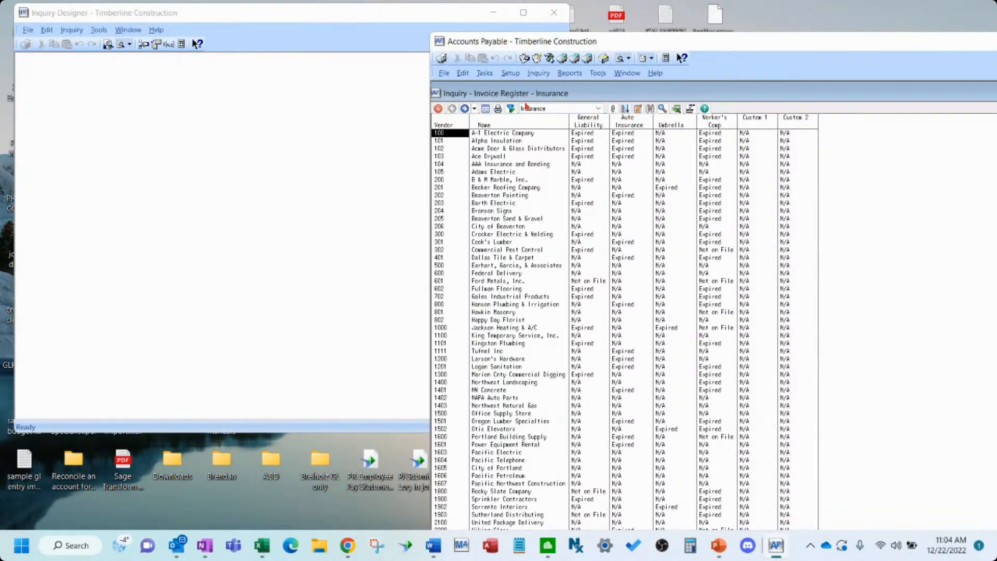
View the inquiry in the PreNoteStatus layout and return it to the Insurance layout.
{"action": "left_click", "coordinate": [565, 109]}
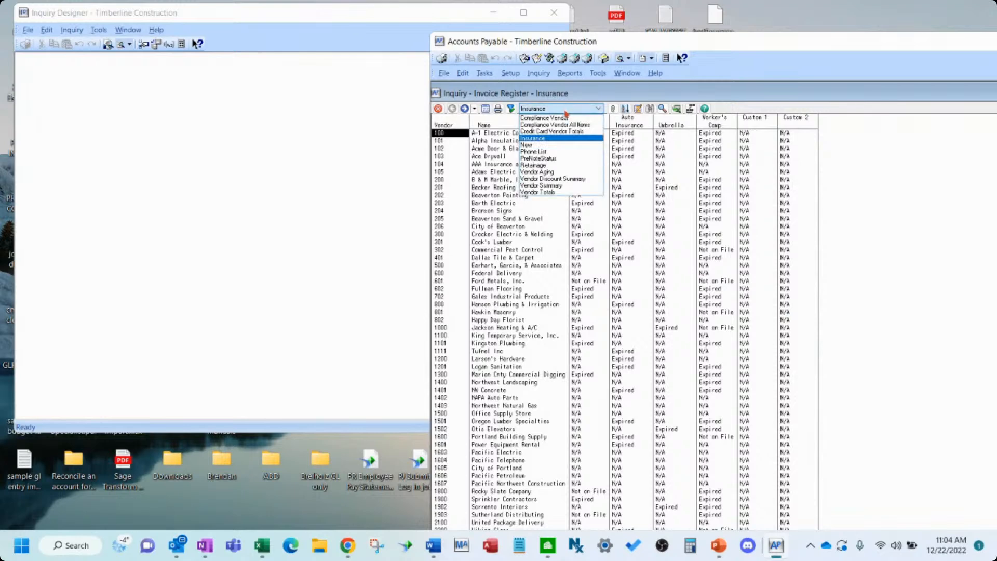
{"action": "left_click", "coordinate": [549, 158]}
{"action": "left_click", "coordinate": [565, 109]}
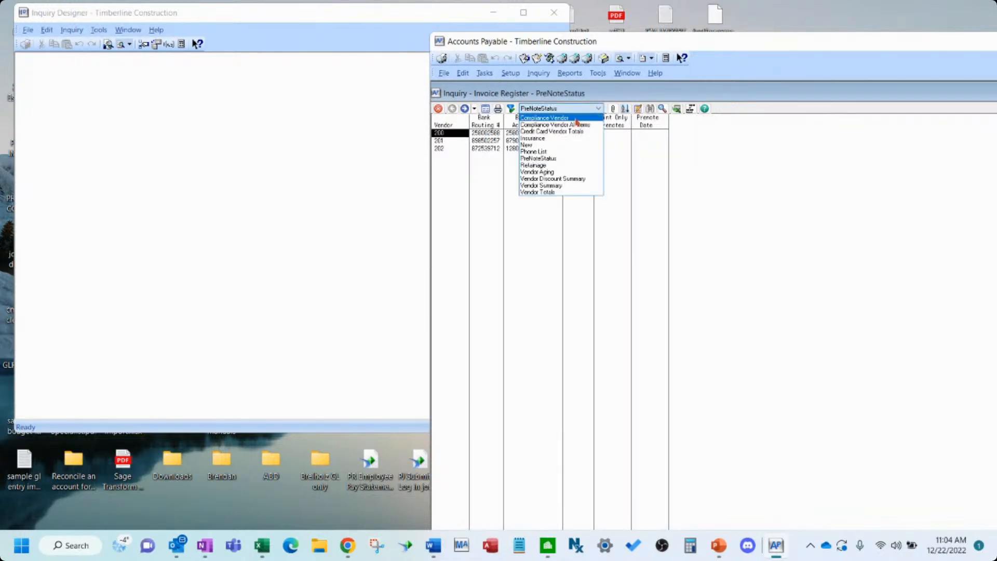
{"action": "left_click", "coordinate": [572, 139]}
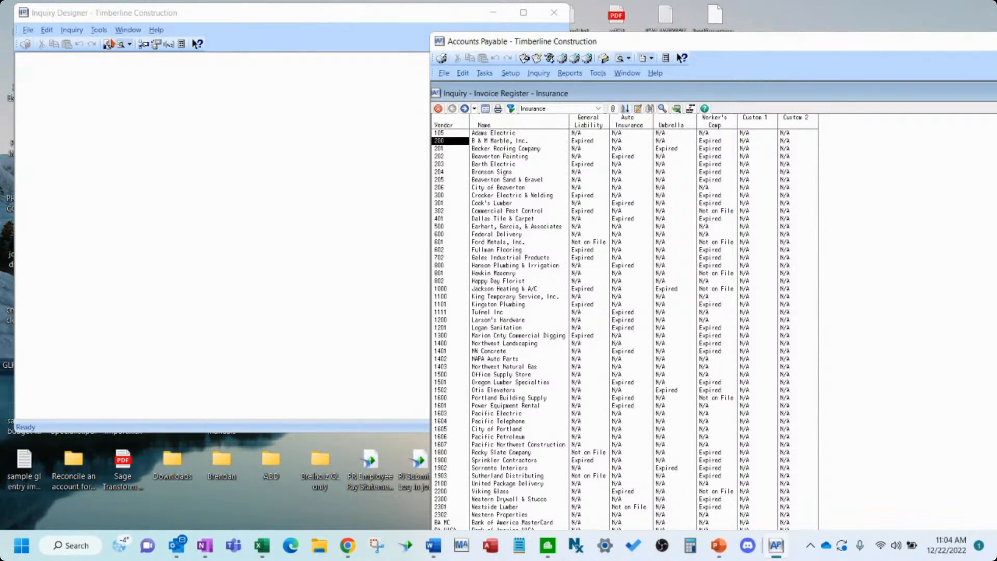
Add an Address 1 column from the vendor fields after the Custom 2 column, keeping the default heading and width.
{"action": "left_click", "coordinate": [799, 125]}
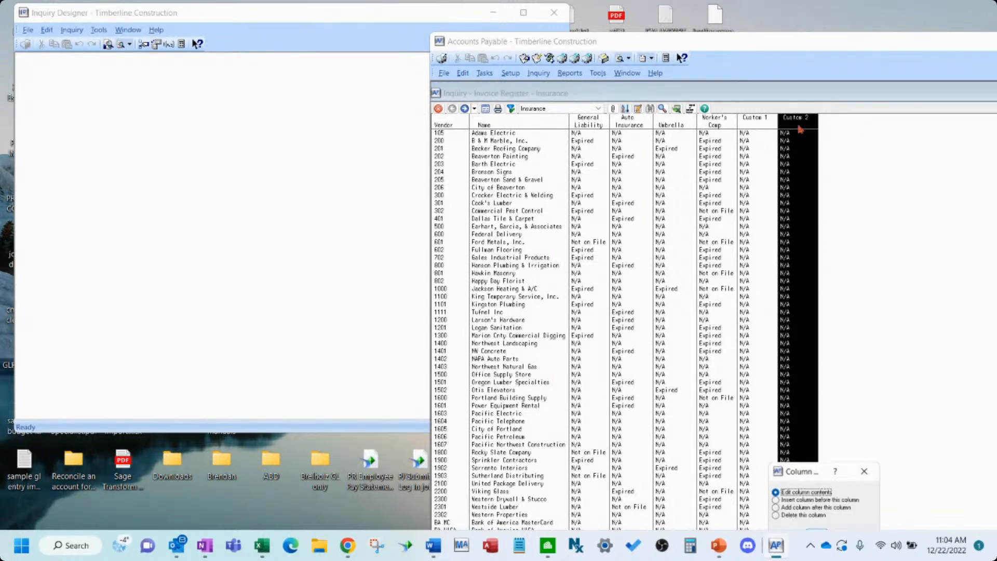
{"action": "left_click", "coordinate": [808, 508]}
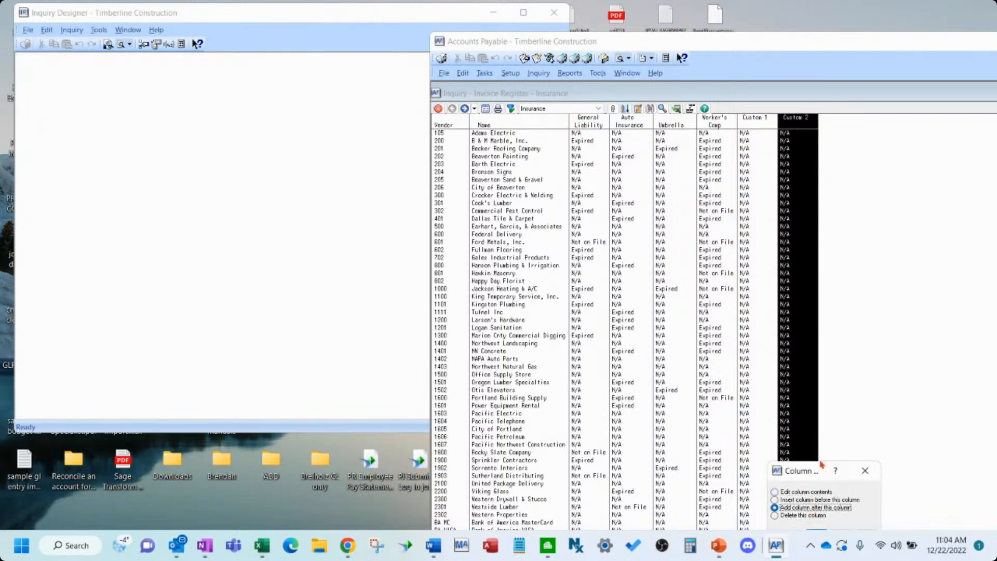
{"action": "left_click", "coordinate": [766, 410]}
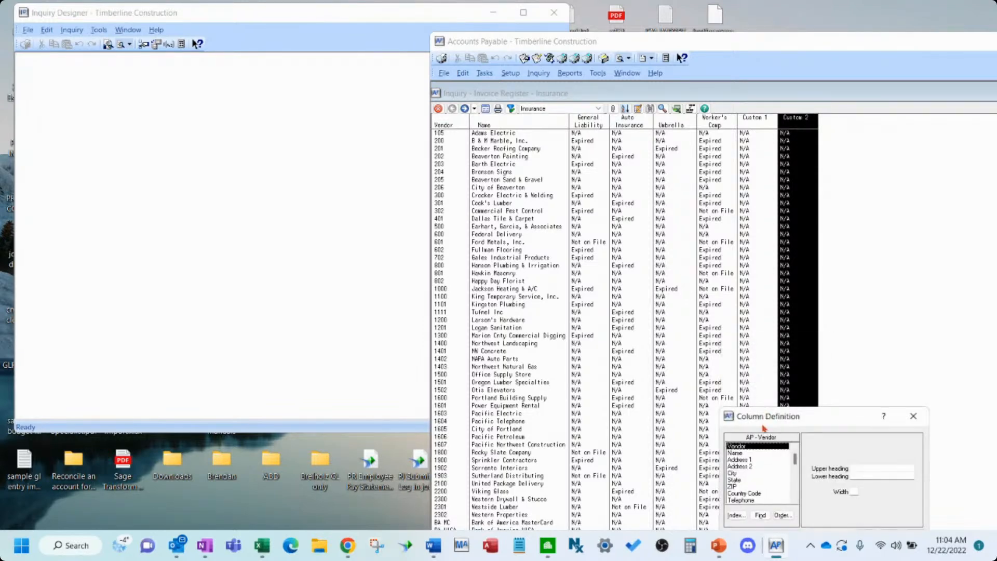
{"action": "left_click", "coordinate": [755, 460]}
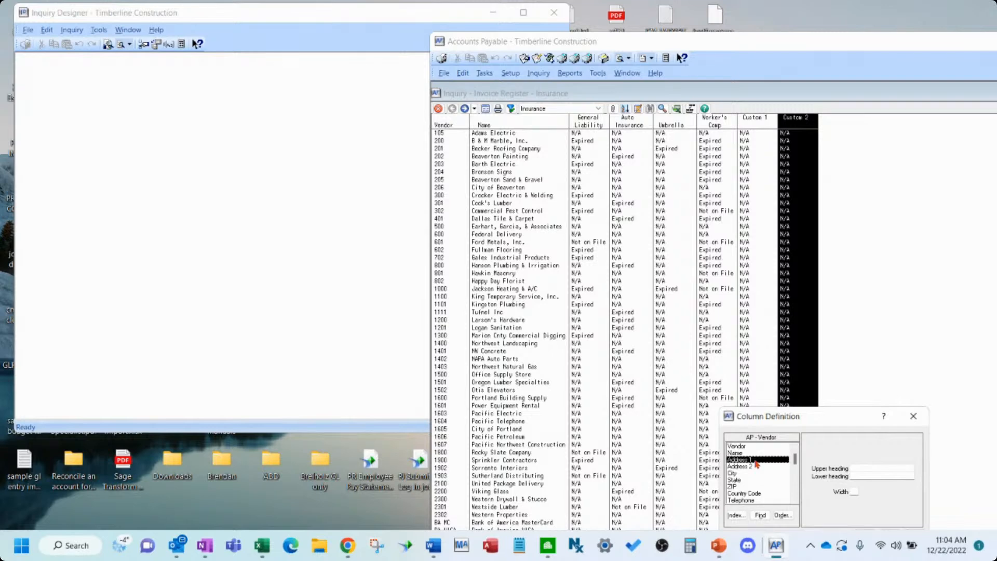
{"action": "left_click_drag", "start_coordinate": [840, 415], "coordinate": [826, 324]}
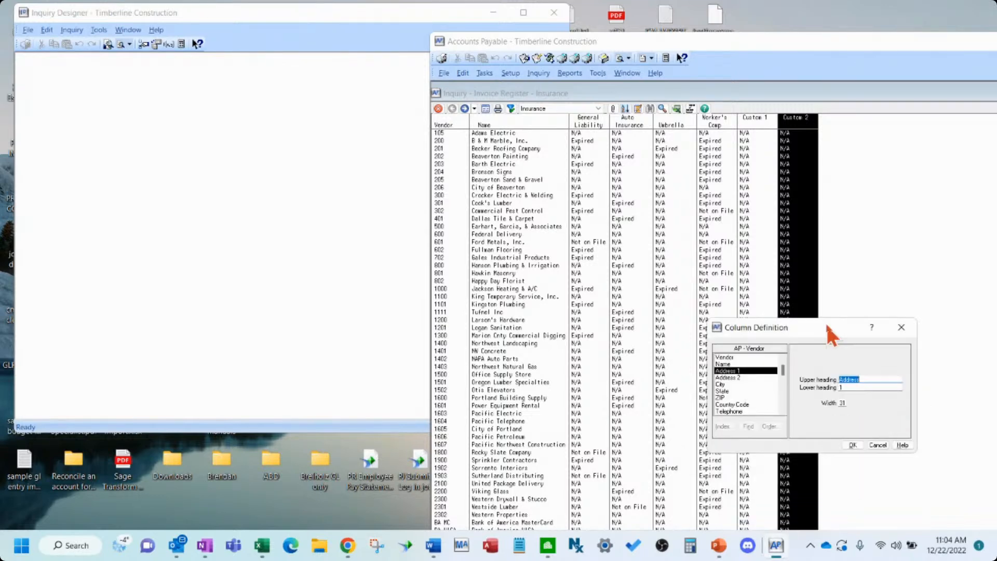
{"action": "left_click", "coordinate": [854, 446]}
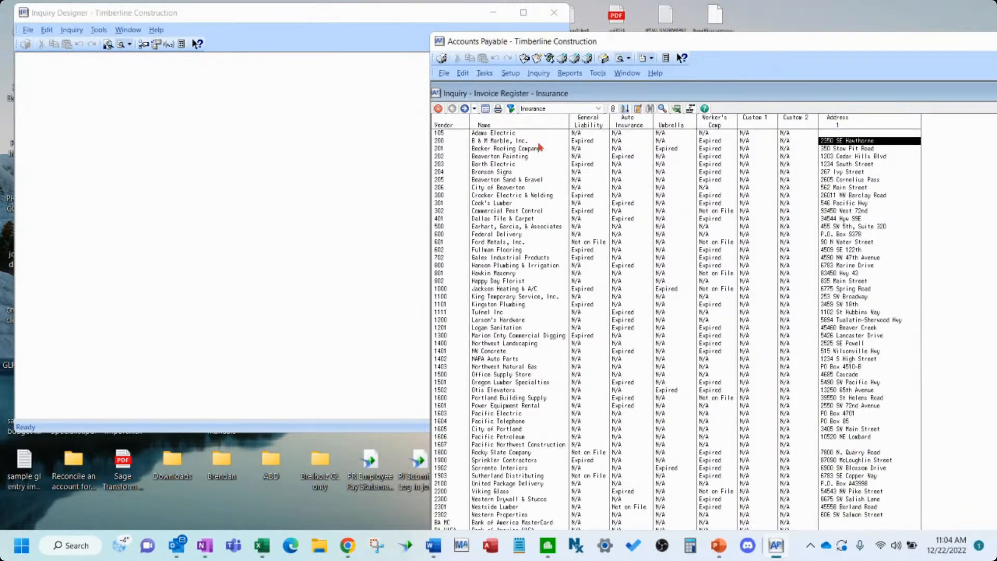
Close the Invoice Register inquiry and open the Vendor Summary inquiry from the vendor inquiries.
{"action": "left_click", "coordinate": [438, 110]}
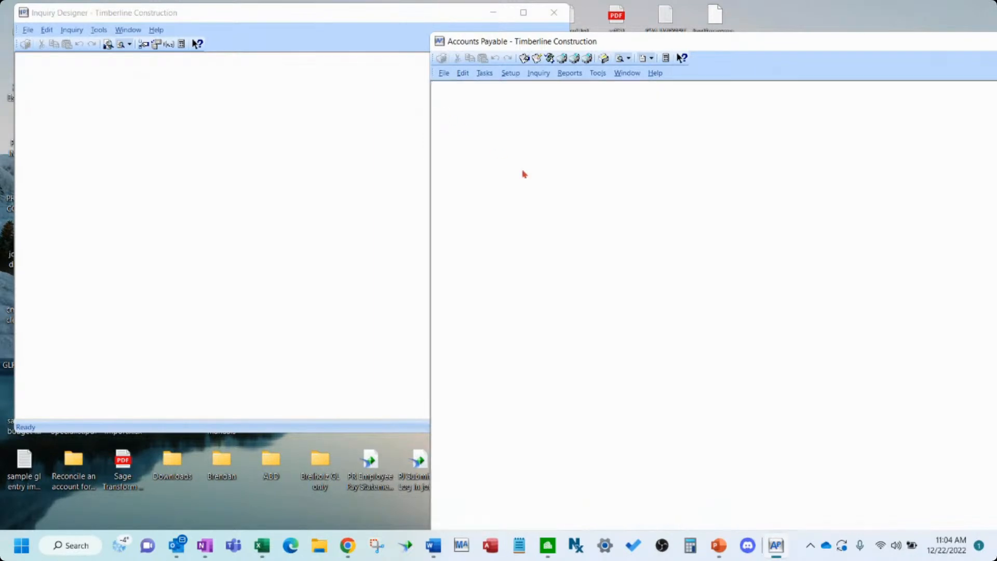
{"action": "left_click", "coordinate": [537, 74]}
{"action": "mouse_move", "coordinate": [550, 90]}
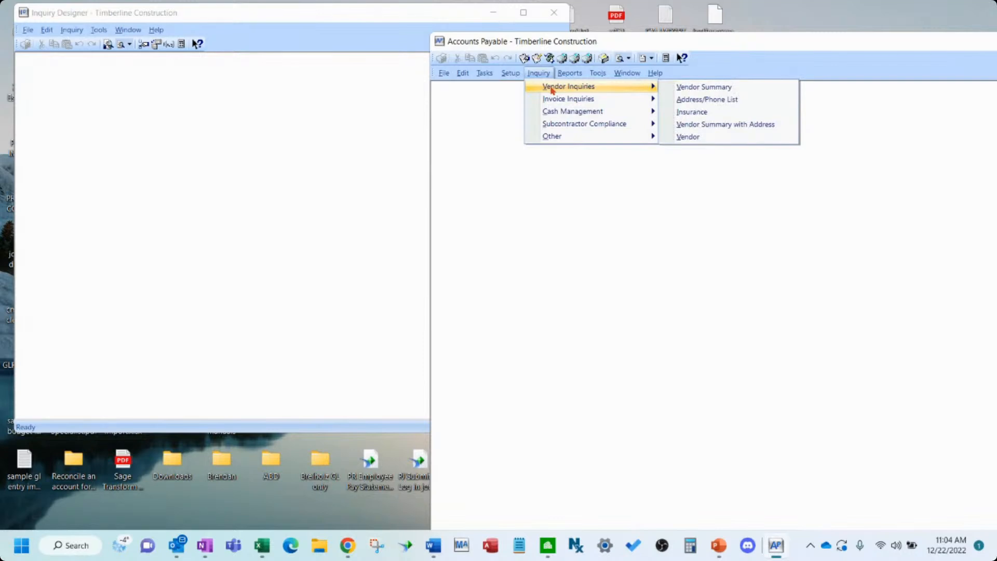
{"action": "left_click", "coordinate": [701, 87]}
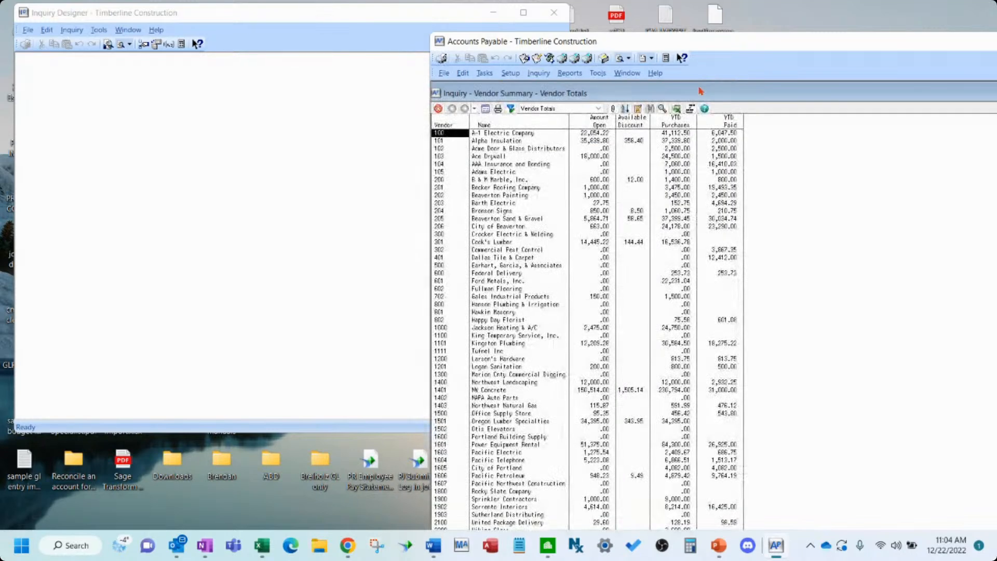
Open the Insurance inquiry from the Accounts Payable vendor inquiries.
{"action": "left_click", "coordinate": [535, 75]}
{"action": "mouse_move", "coordinate": [566, 100]}
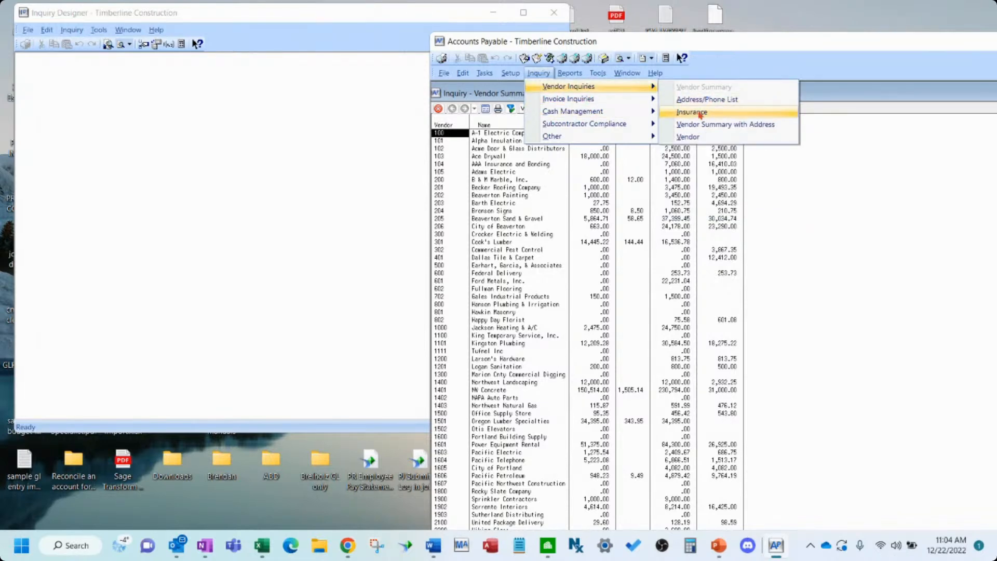
{"action": "left_click", "coordinate": [694, 112]}
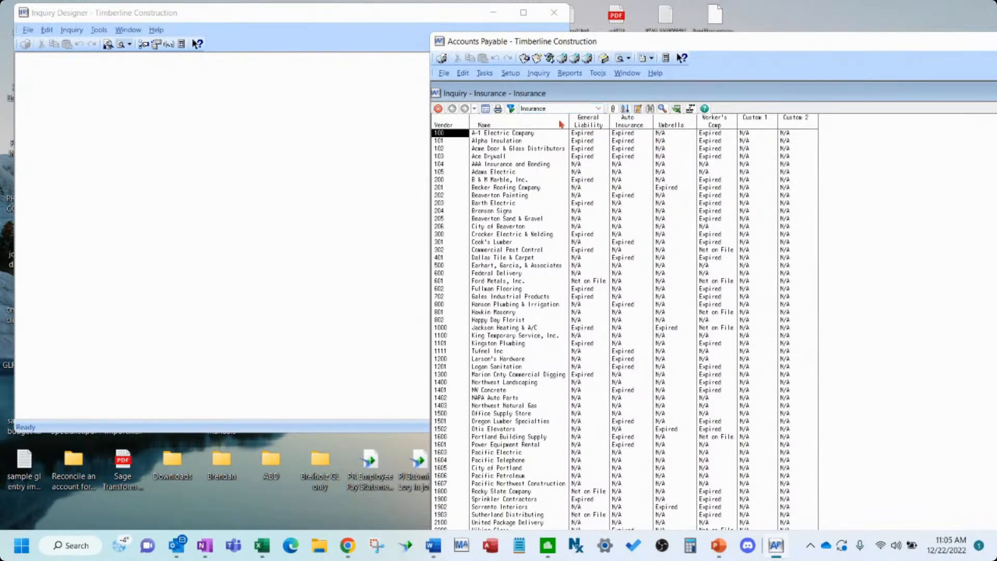
{"action": "left_click", "coordinate": [549, 75]}
{"action": "mouse_move", "coordinate": [560, 96]}
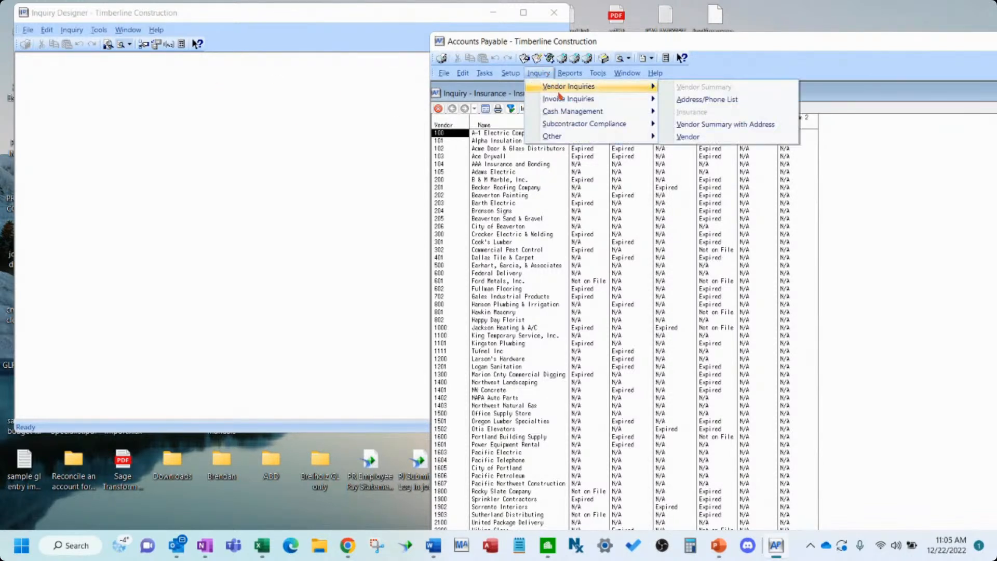
{"action": "left_click", "coordinate": [866, 234]}
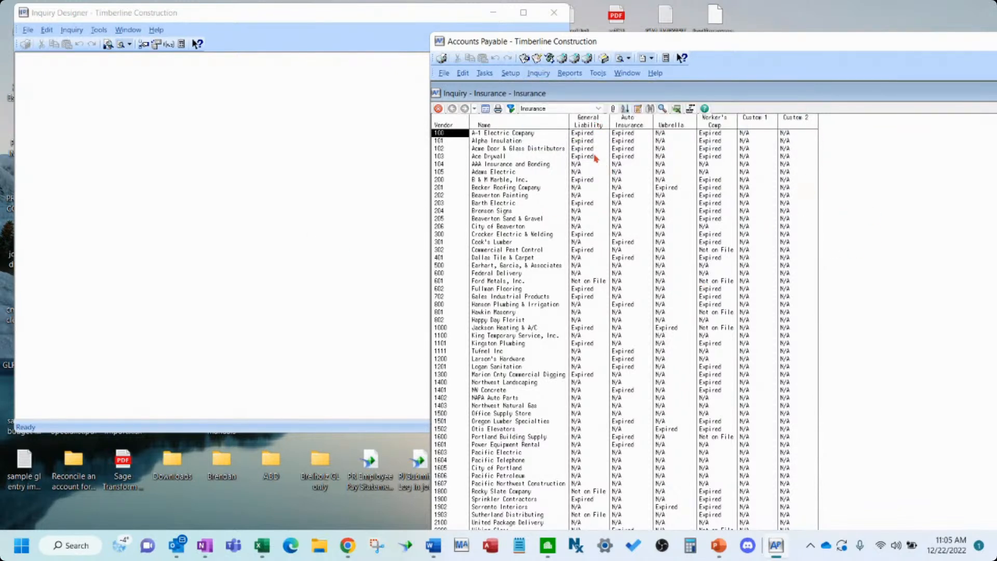
Check the layouts available for the Insurance inquiry and its vendor display conditions without changing anything.
{"action": "left_click", "coordinate": [585, 108]}
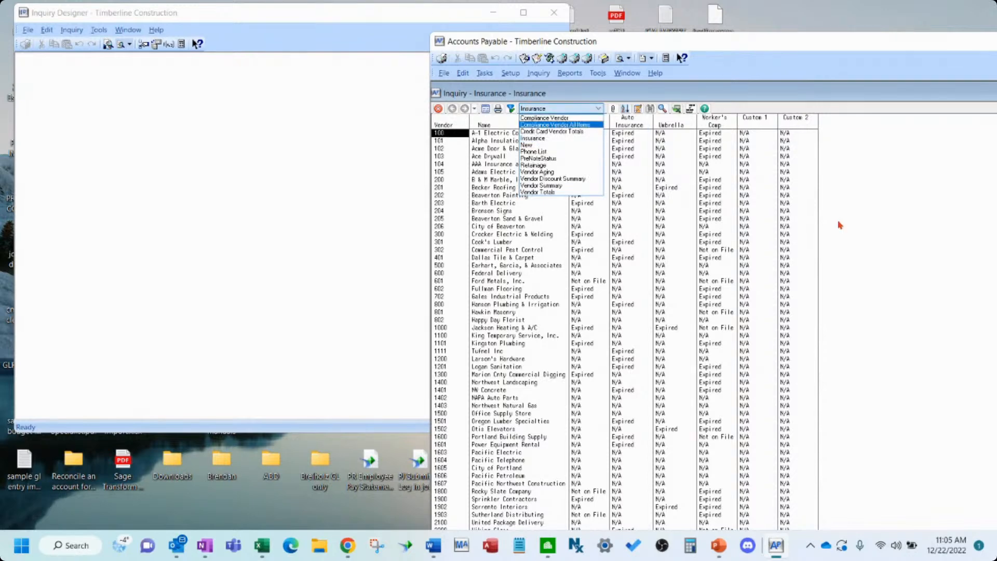
{"action": "left_click", "coordinate": [512, 110]}
{"action": "left_click", "coordinate": [511, 109]}
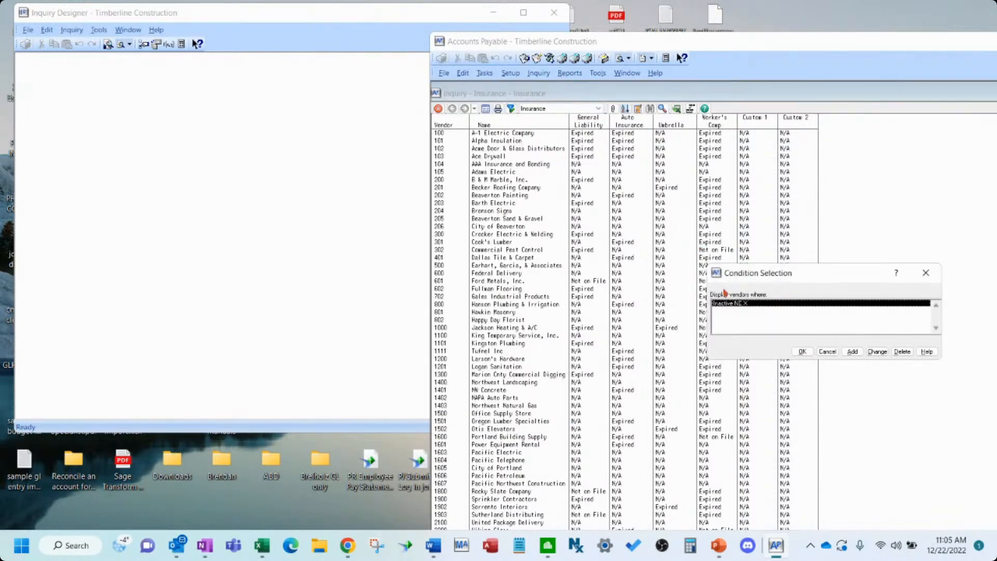
{"action": "left_click", "coordinate": [827, 352]}
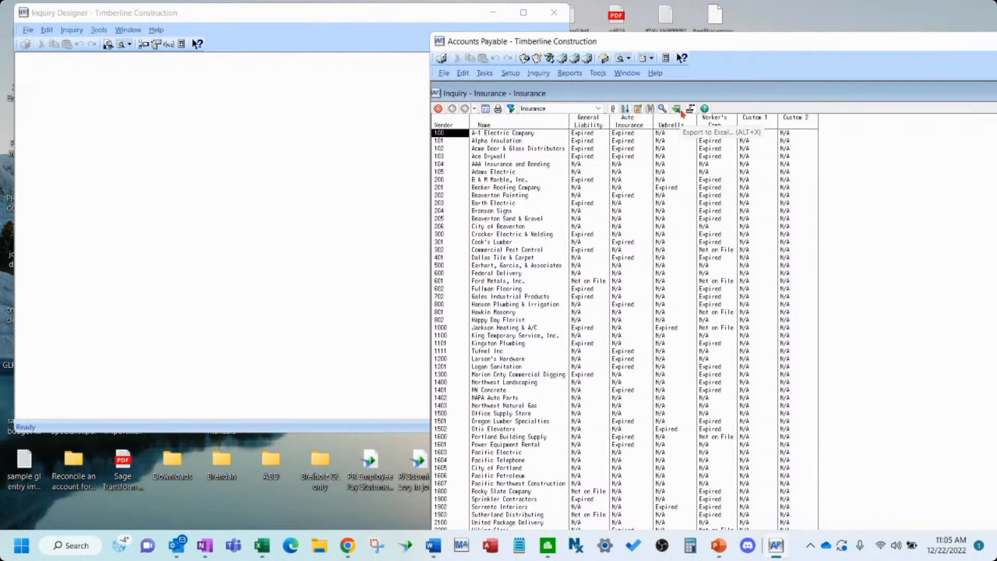
Look through the Accounts Payable report groups, including the compliance reports, without opening one.
{"action": "left_click", "coordinate": [569, 73]}
{"action": "mouse_move", "coordinate": [586, 106]}
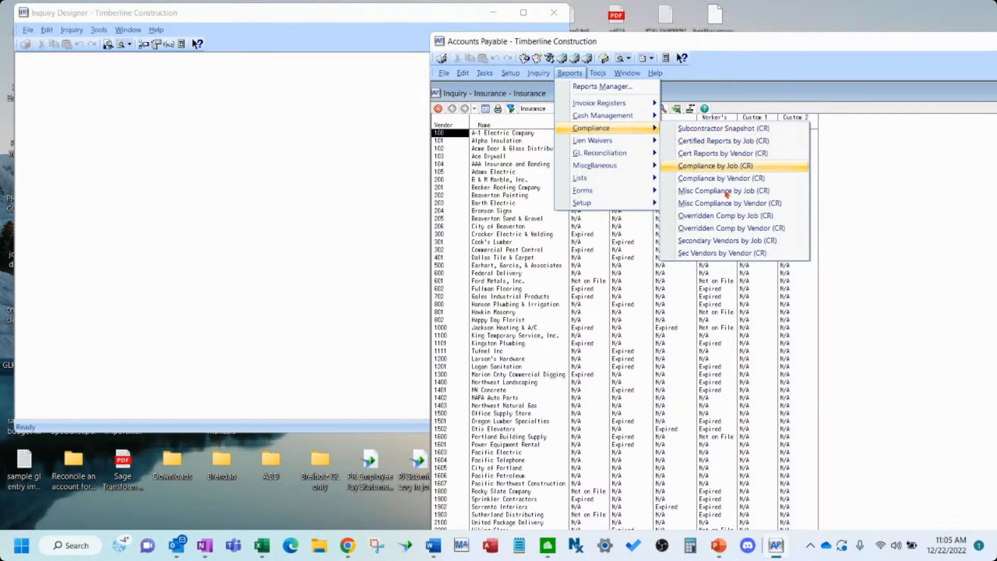
{"action": "left_click", "coordinate": [873, 197]}
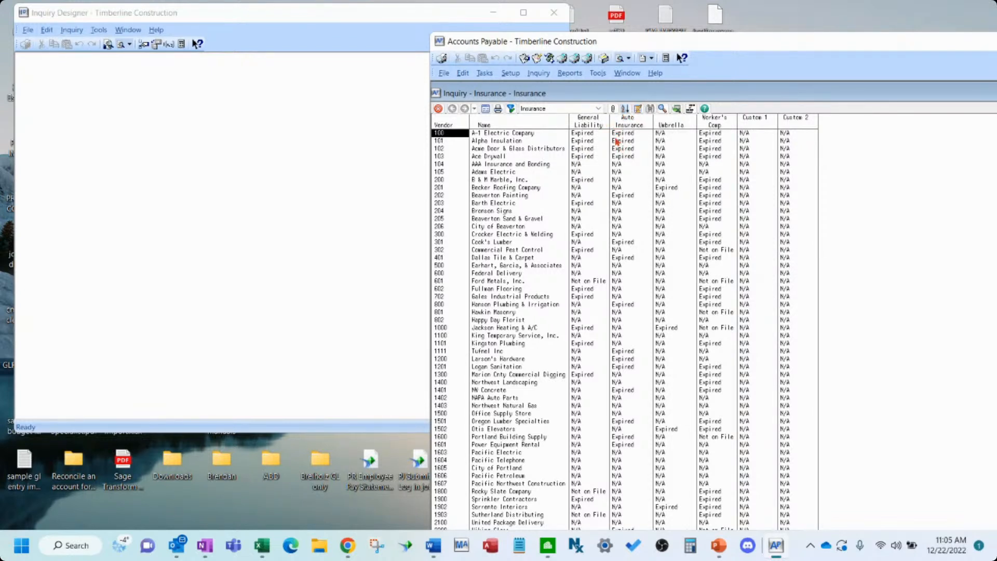
Switch the Insurance inquiry to the Phone List layout and look through the Accounts Payable inquiry groups.
{"action": "left_click", "coordinate": [597, 108]}
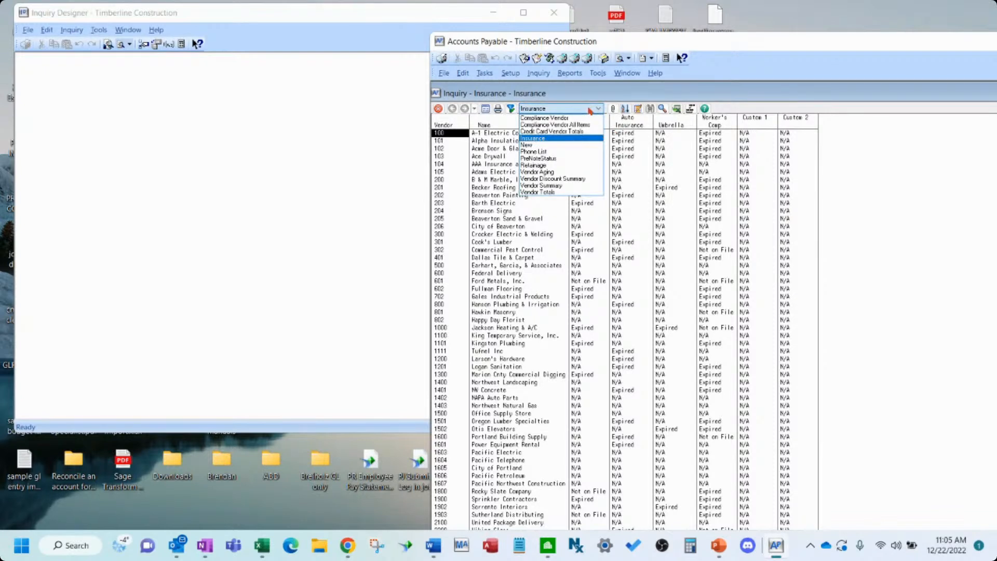
{"action": "left_click", "coordinate": [561, 152]}
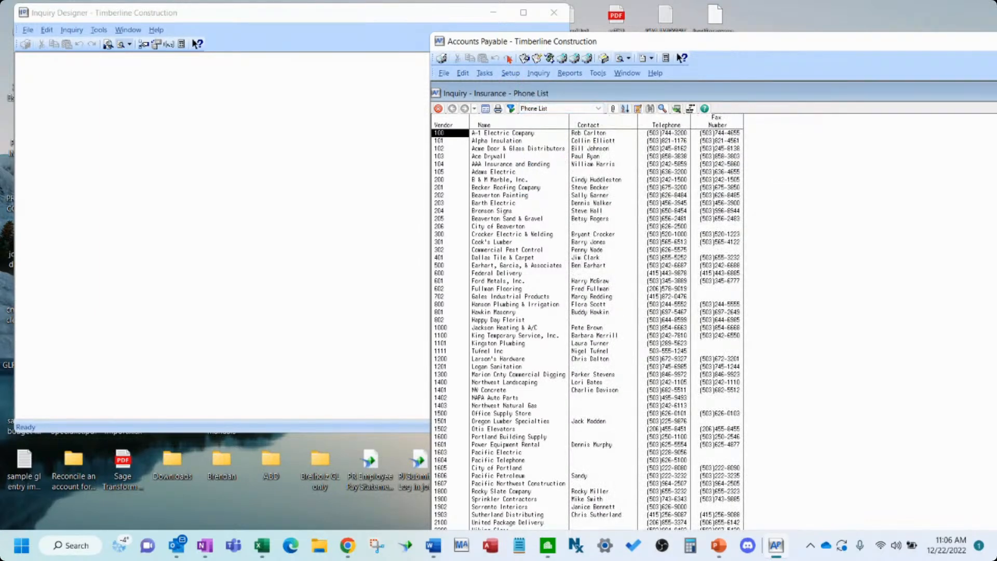
{"action": "left_click", "coordinate": [538, 74]}
{"action": "mouse_move", "coordinate": [603, 112]}
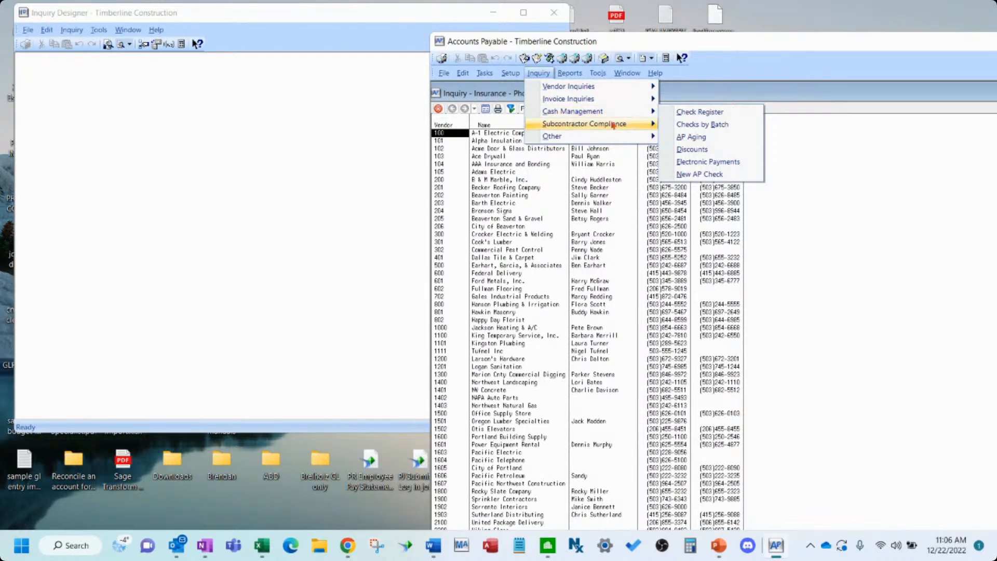
{"action": "mouse_move", "coordinate": [604, 137]}
{"action": "left_click", "coordinate": [486, 246]}
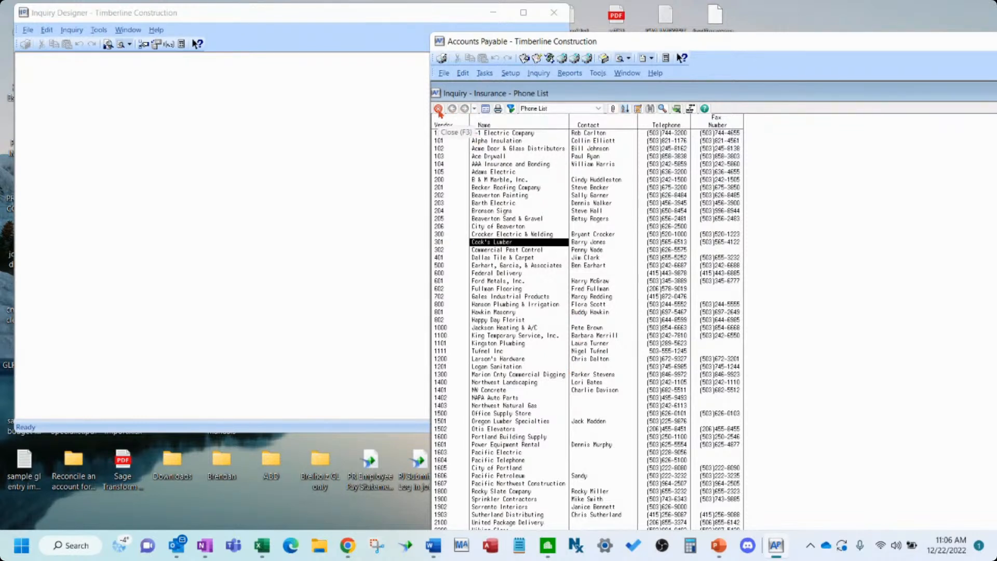
Switch to Inquiry Designer, maximise its window and view the Accounts Payable inquiries in the Inquiry Manager.
{"action": "left_click", "coordinate": [353, 124]}
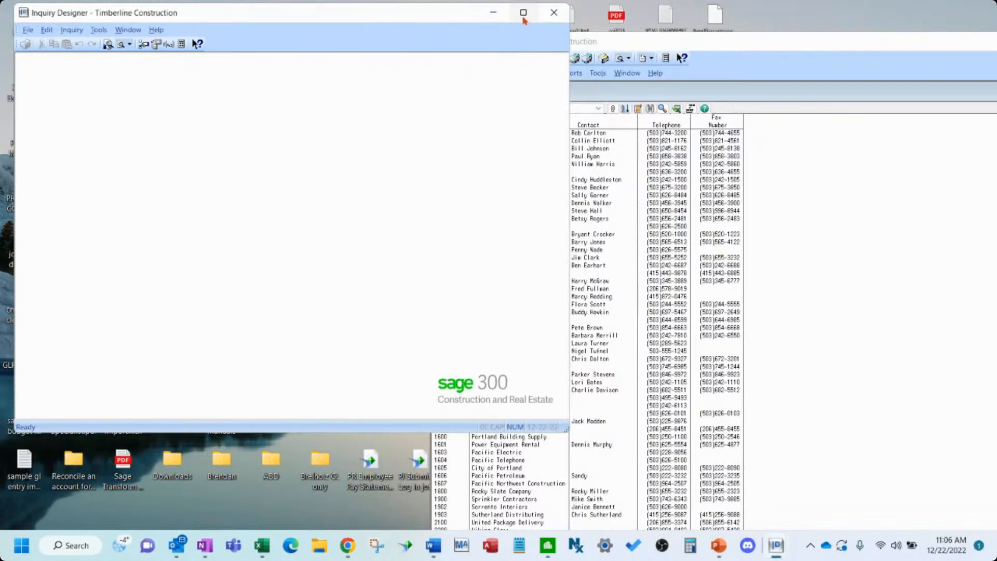
{"action": "left_click", "coordinate": [524, 13]}
{"action": "left_click", "coordinate": [60, 27]}
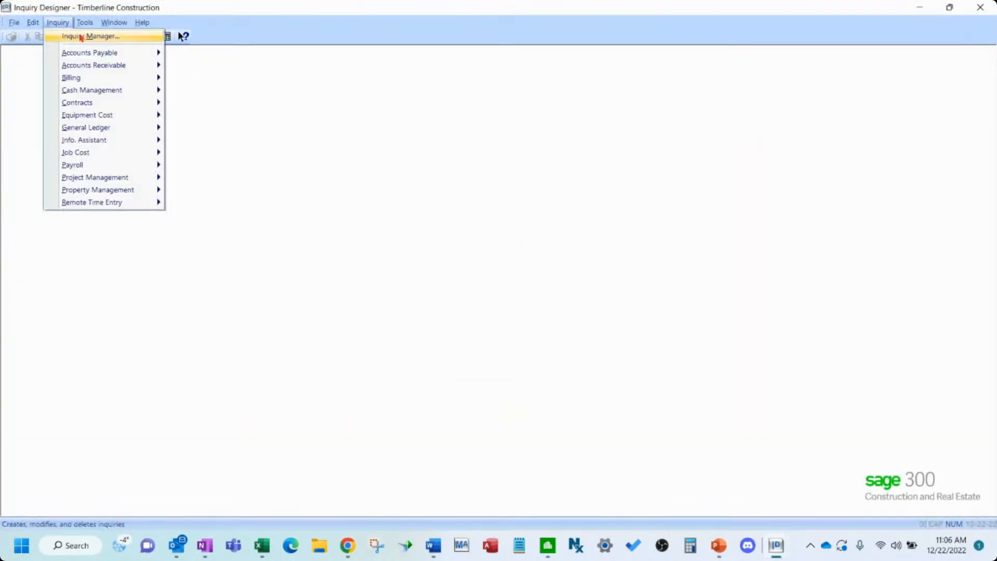
{"action": "left_click", "coordinate": [81, 36]}
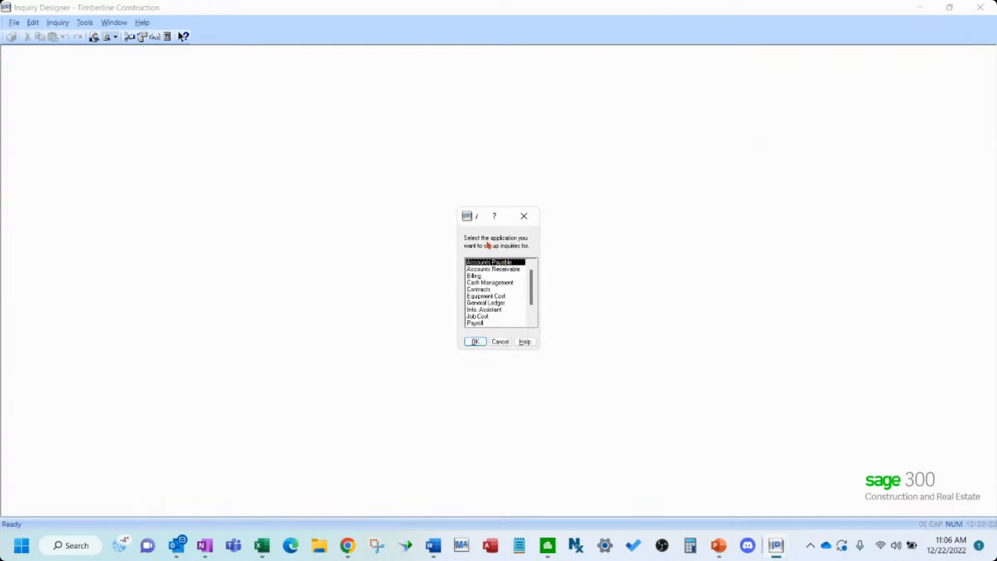
{"action": "left_click", "coordinate": [476, 341]}
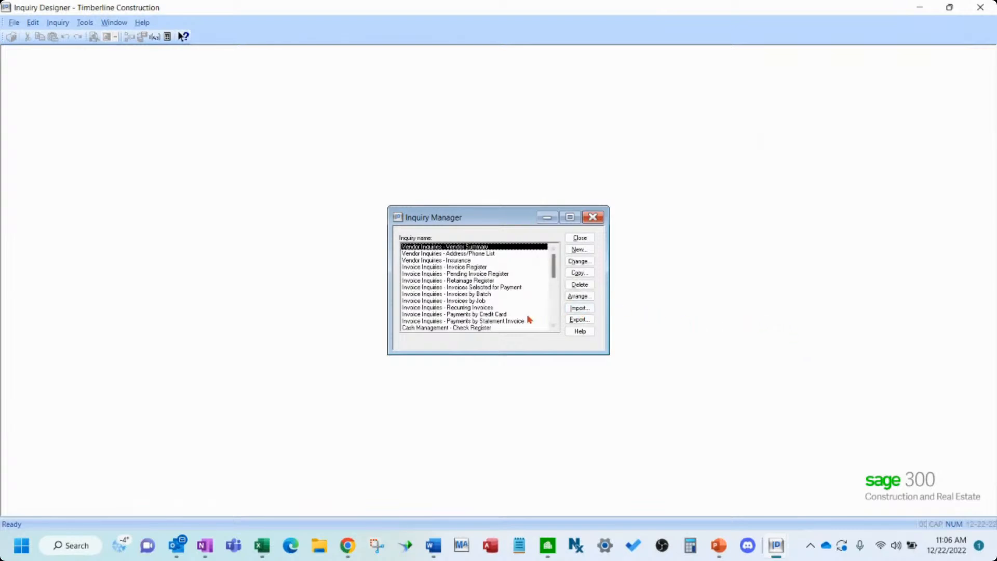
{"action": "left_click", "coordinate": [471, 262]}
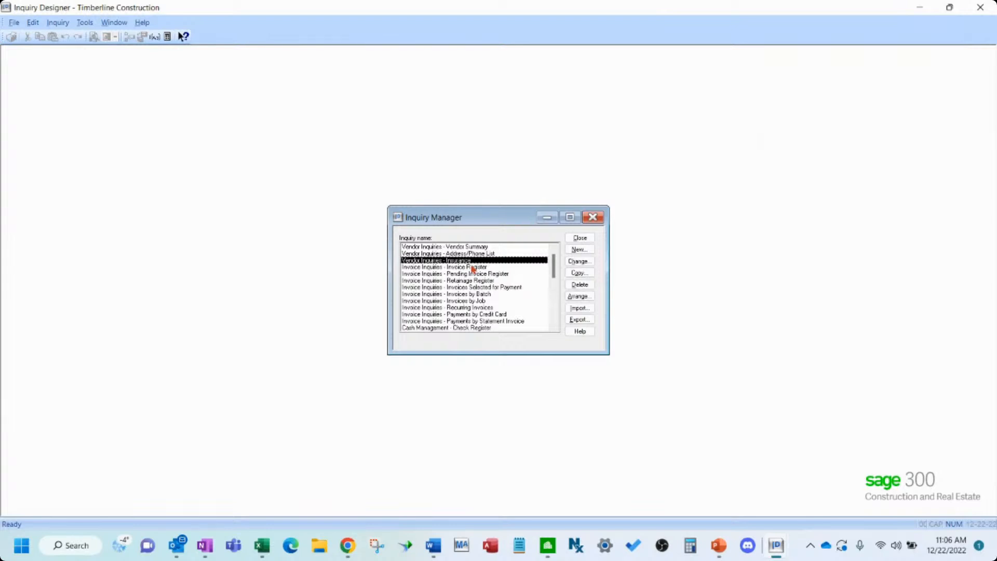
{"action": "left_click", "coordinate": [480, 268]}
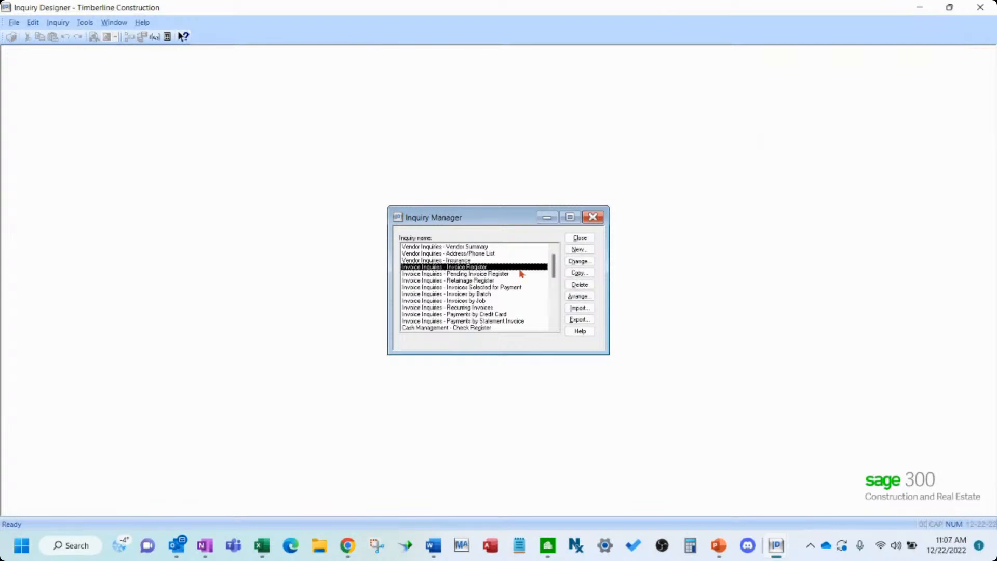
{"action": "left_click", "coordinate": [591, 251]}
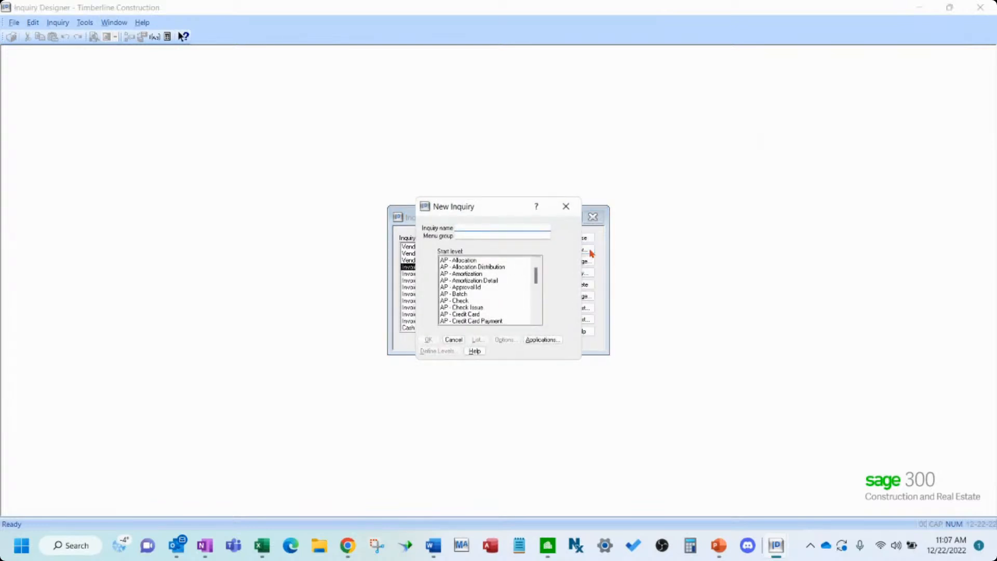
{"action": "type", "text": "Committed Cost Inquiry"}
{"action": "key", "text": "Tab"}
{"action": "key", "text": "F4"}
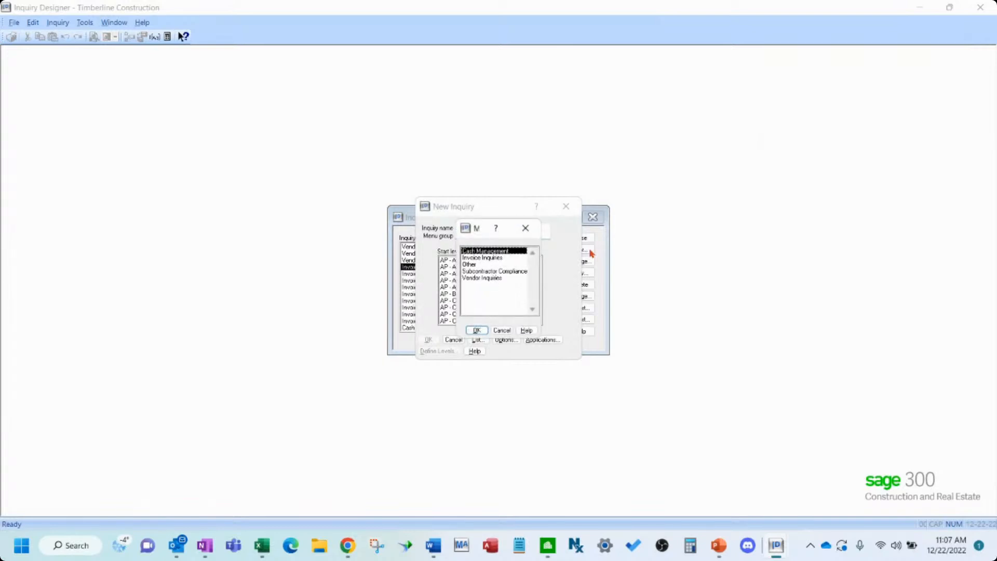
{"action": "left_click", "coordinate": [509, 332]}
{"action": "left_click", "coordinate": [459, 340]}
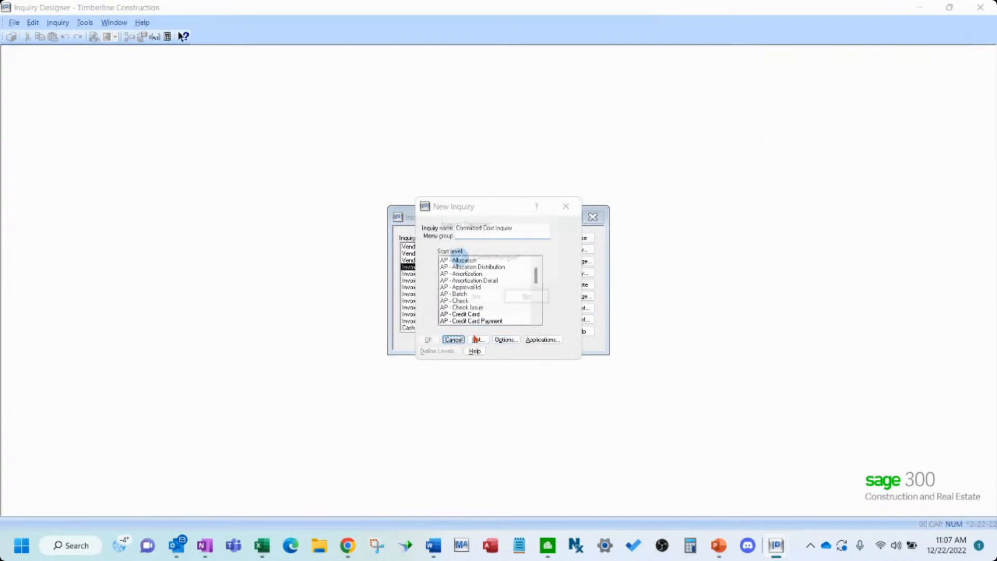
{"action": "left_click", "coordinate": [473, 299]}
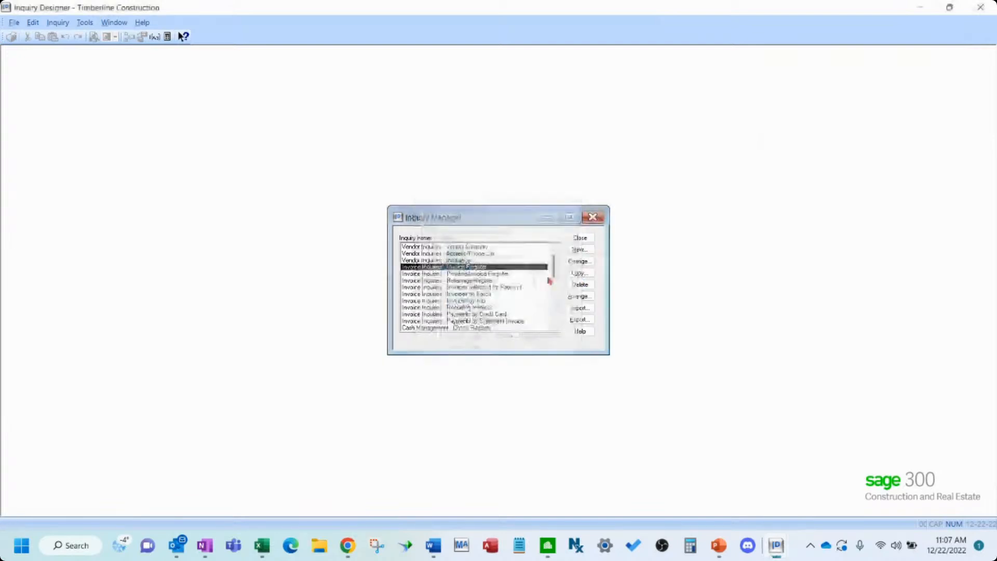
{"action": "left_click", "coordinate": [579, 240]}
Open the Inquiry Manager for the Job Cost application.
{"action": "left_click", "coordinate": [57, 22]}
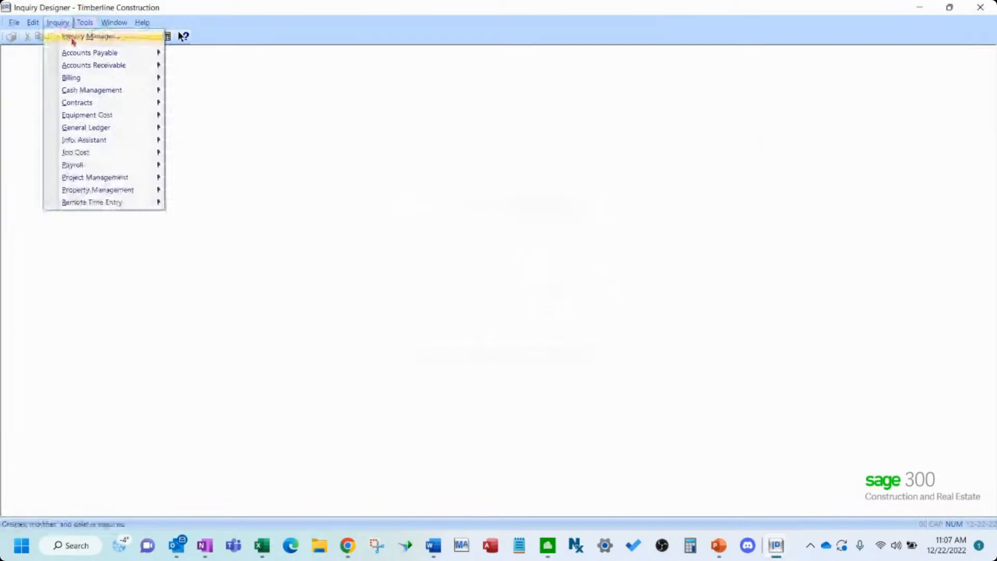
{"action": "left_click", "coordinate": [78, 36]}
{"action": "left_click", "coordinate": [487, 315]}
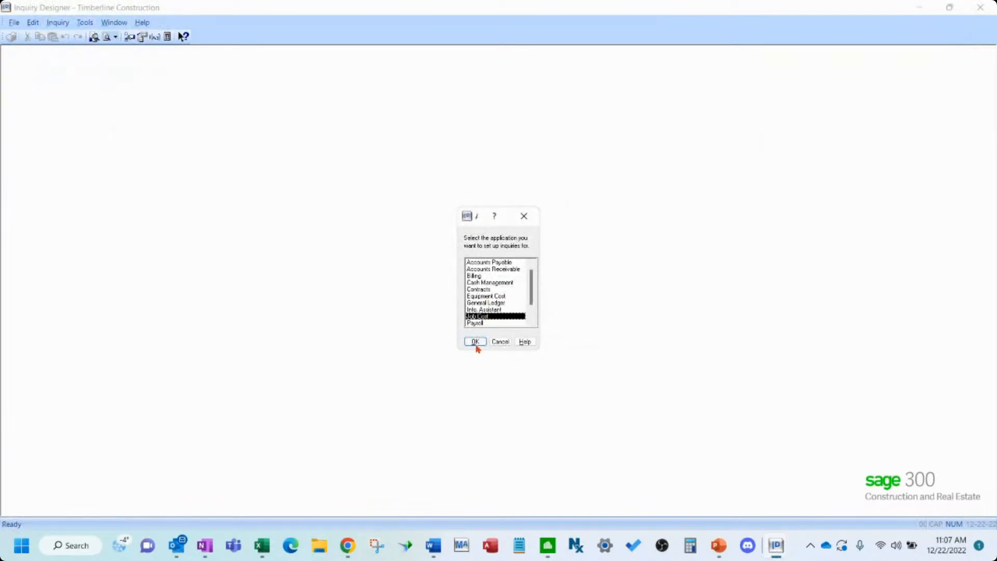
{"action": "left_click", "coordinate": [476, 340]}
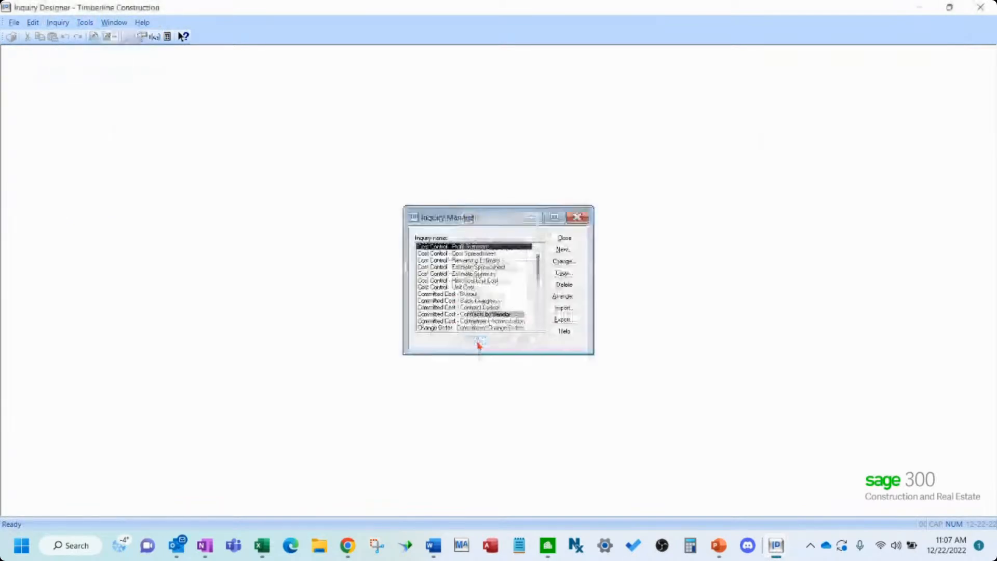
Start a new Job Cost inquiry named Committed Cost and assign it to the Committed Cost menu group.
{"action": "left_click", "coordinate": [566, 249]}
{"action": "type", "text": "Co"}
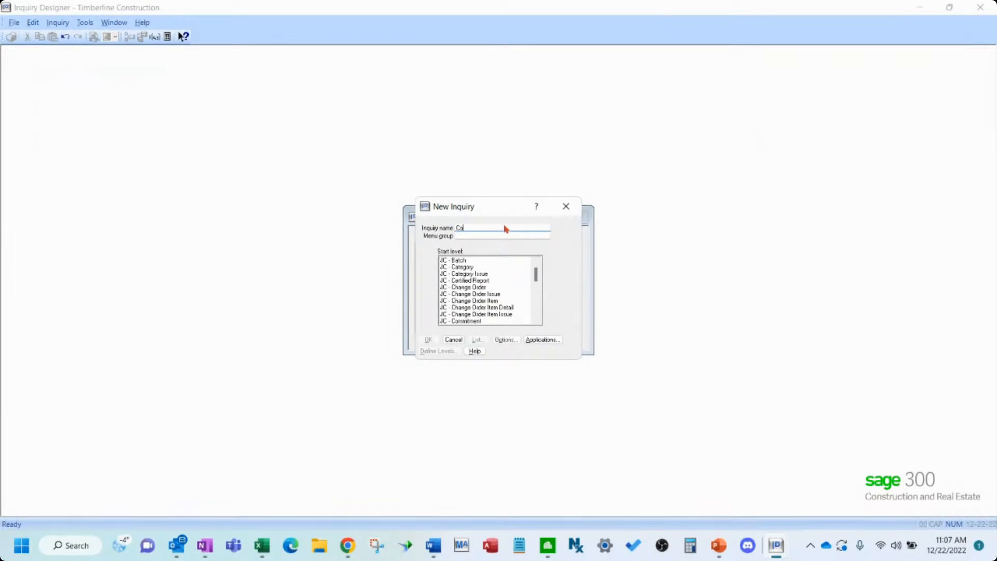
{"action": "type", "text": "mmitted Cost"}
{"action": "key", "text": "Tab"}
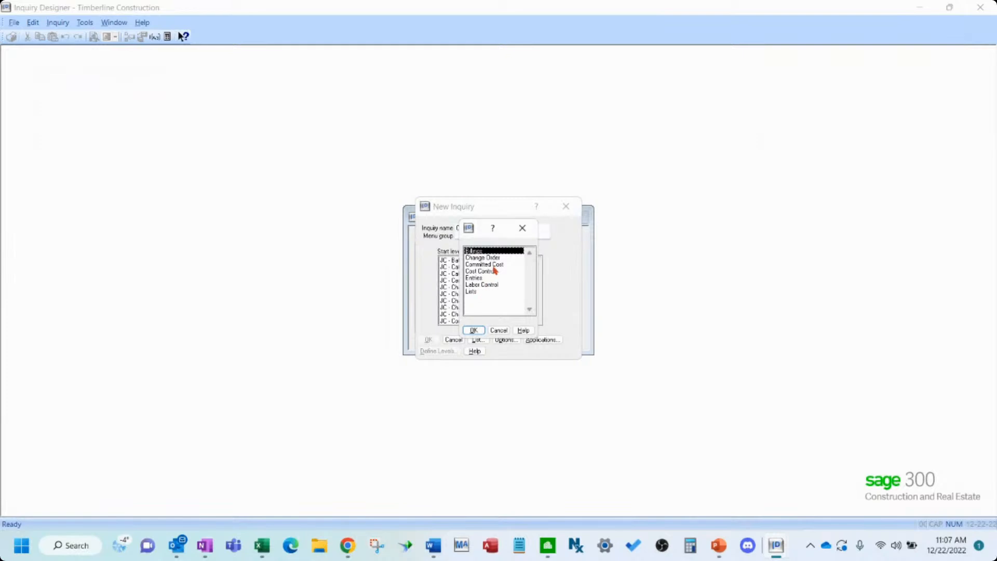
{"action": "left_click", "coordinate": [493, 265]}
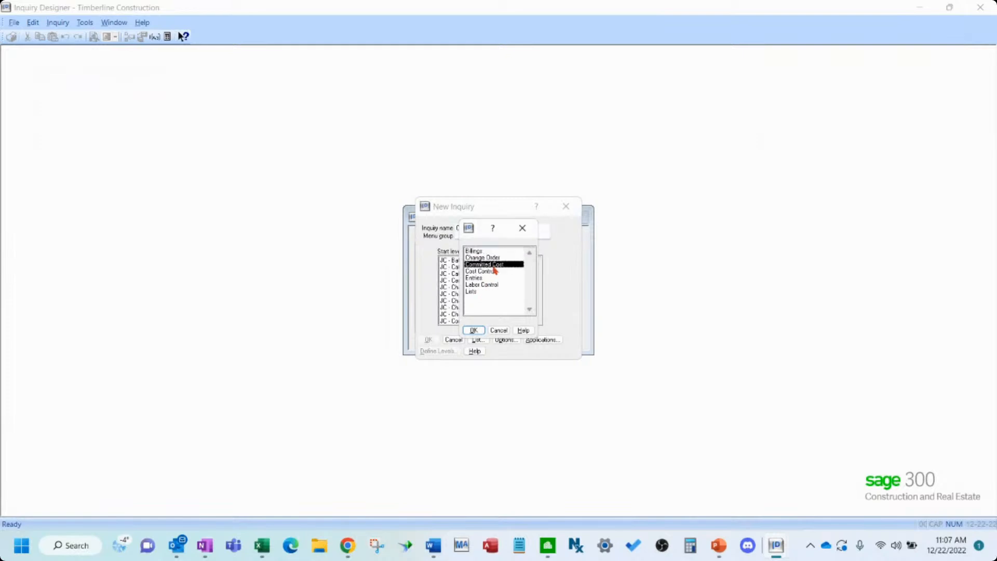
{"action": "left_click", "coordinate": [478, 332]}
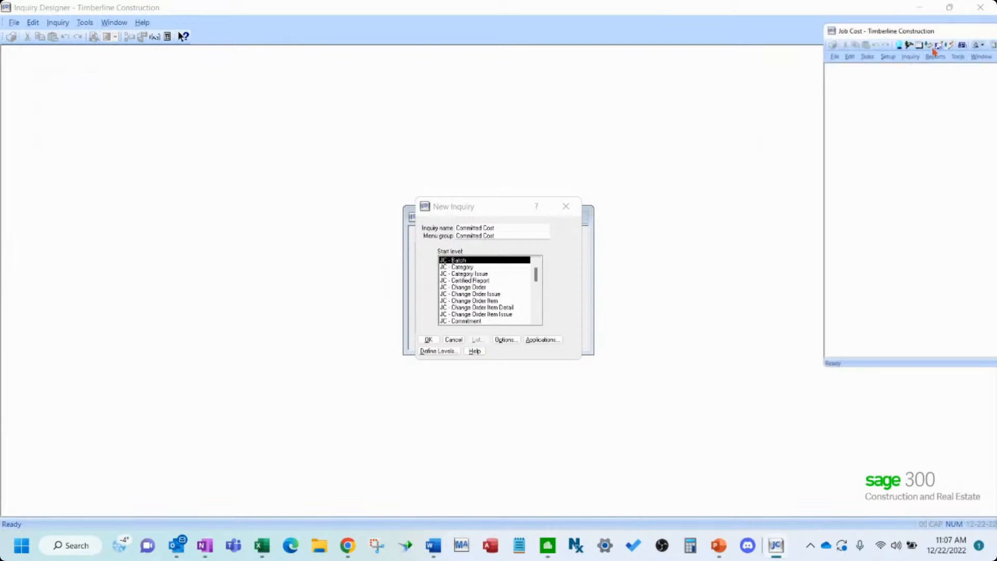
Look up the Committed Cost group among the inquiry groups in the Job Cost window.
{"action": "left_click", "coordinate": [266, 105]}
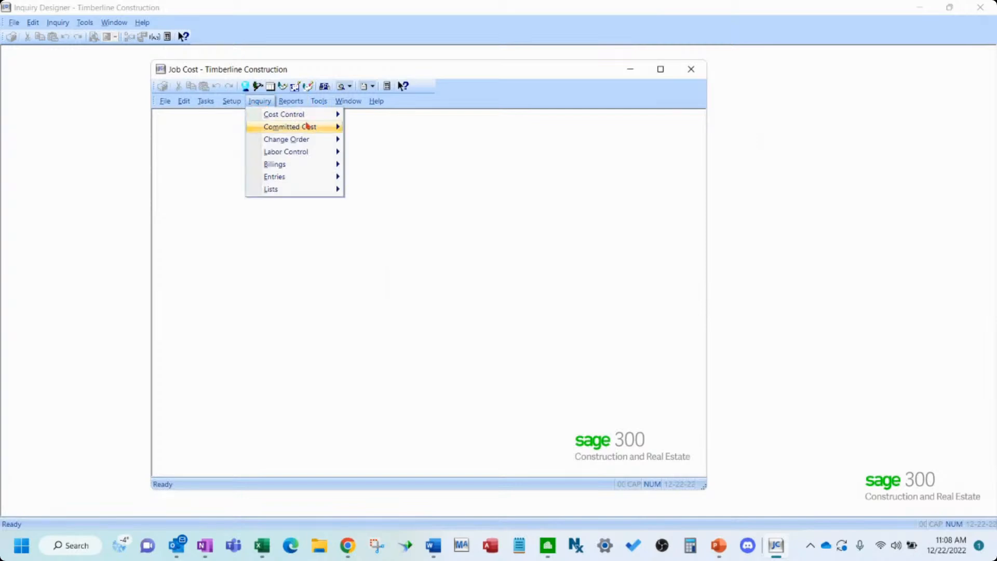
{"action": "mouse_move", "coordinate": [310, 128]}
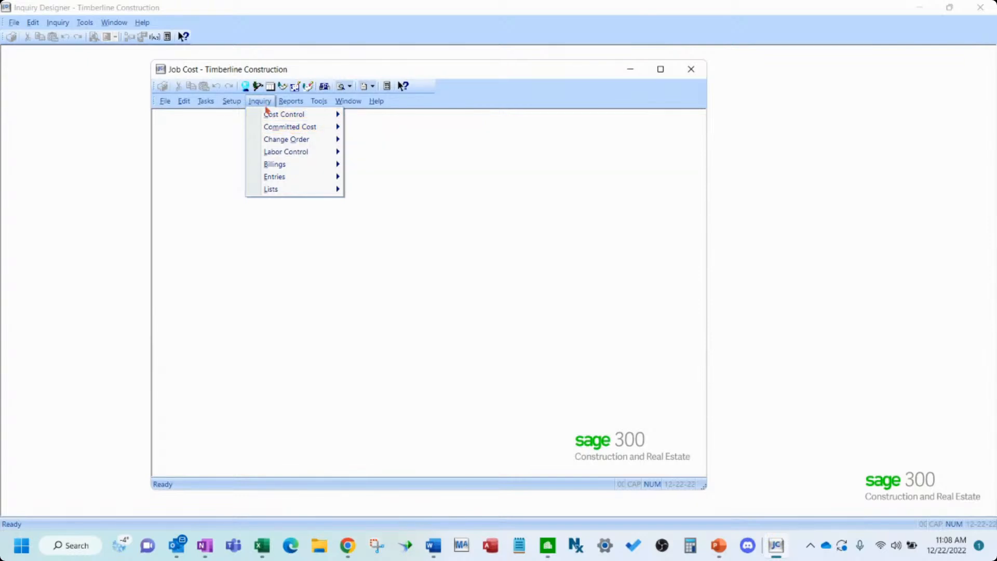
{"action": "left_click", "coordinate": [276, 128]}
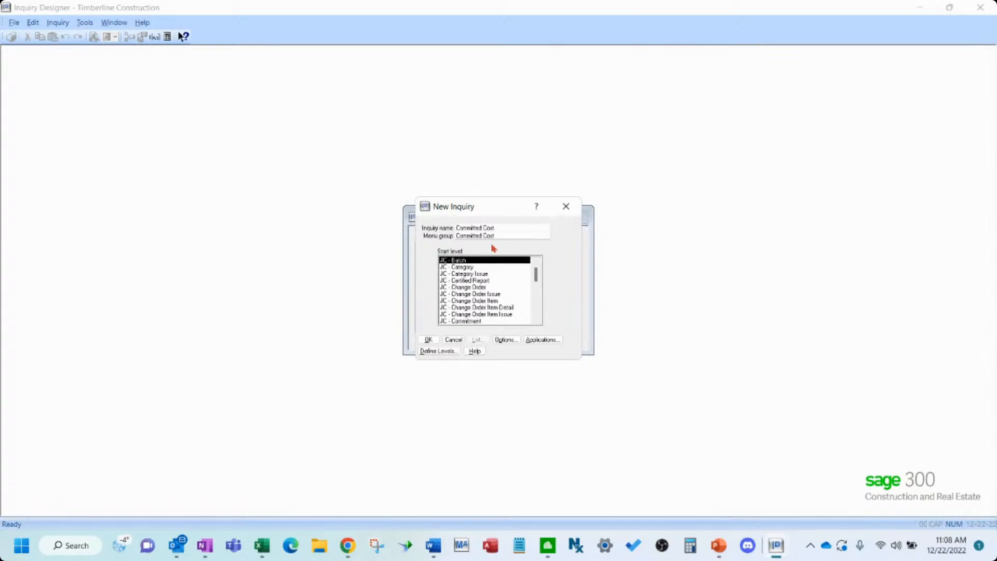
Set the new inquiry's start level to JC - Commitment and open the inquiry for column design.
{"action": "left_click", "coordinate": [477, 236]}
{"action": "left_click", "coordinate": [476, 235]}
{"action": "left_click", "coordinate": [481, 321]}
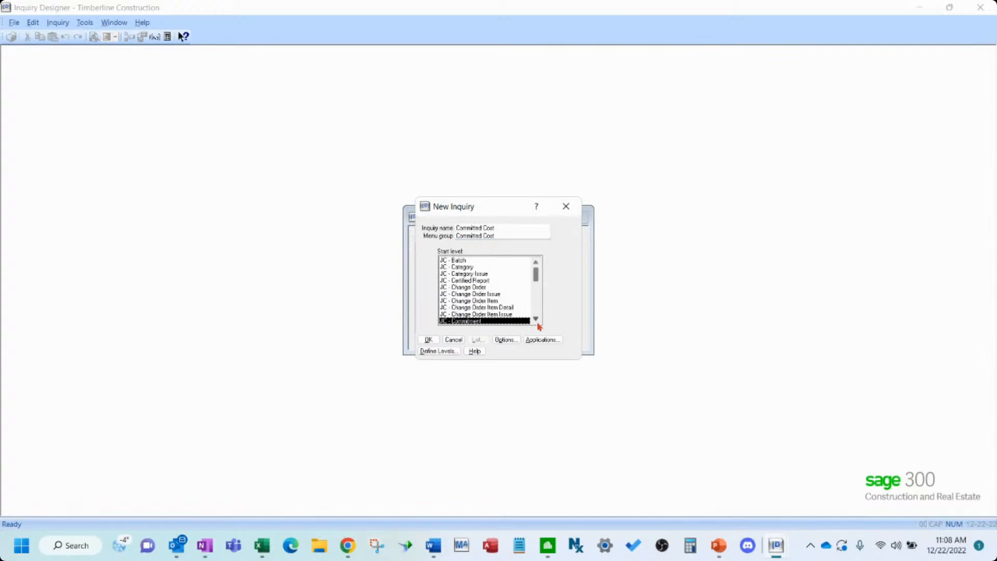
{"action": "left_click", "coordinate": [536, 320]}
{"action": "left_click", "coordinate": [535, 319]}
{"action": "left_click", "coordinate": [536, 320]}
{"action": "left_click", "coordinate": [535, 320]}
{"action": "left_click", "coordinate": [536, 320]}
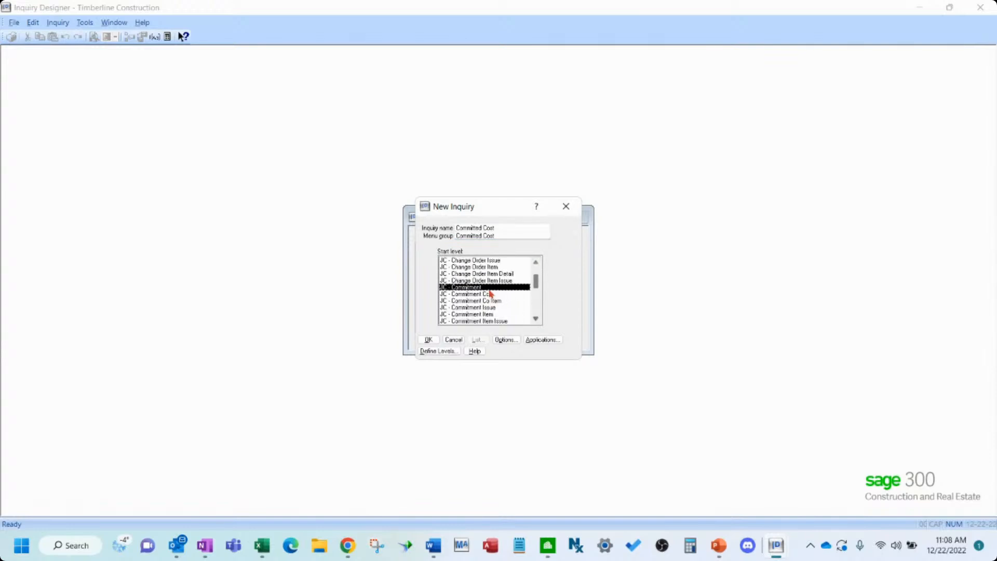
{"action": "left_click", "coordinate": [442, 352]}
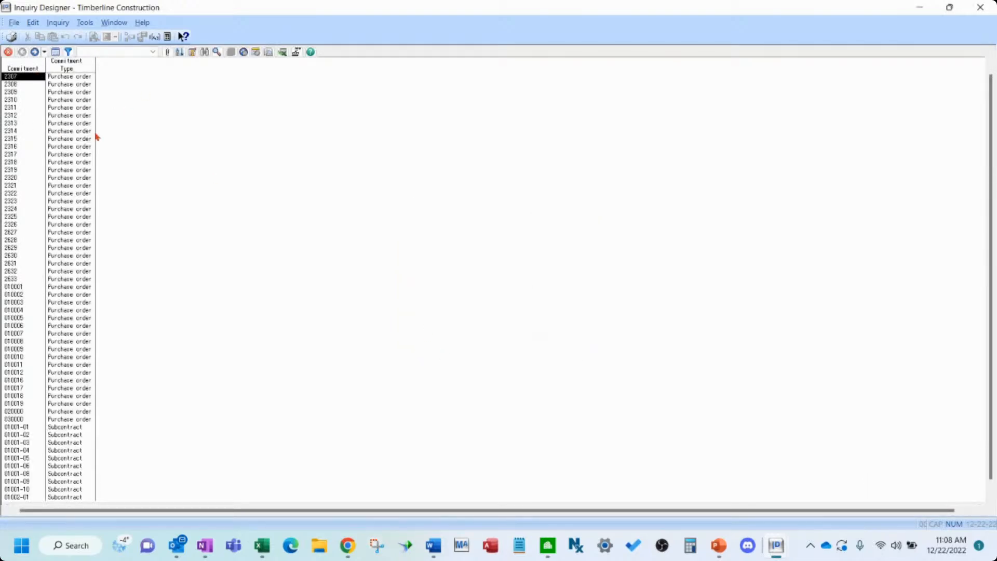
Add a Description column after the Commitment Type column, keeping the default heading and width of 30.
{"action": "double_click", "coordinate": [83, 71]}
{"action": "left_click", "coordinate": [508, 476]}
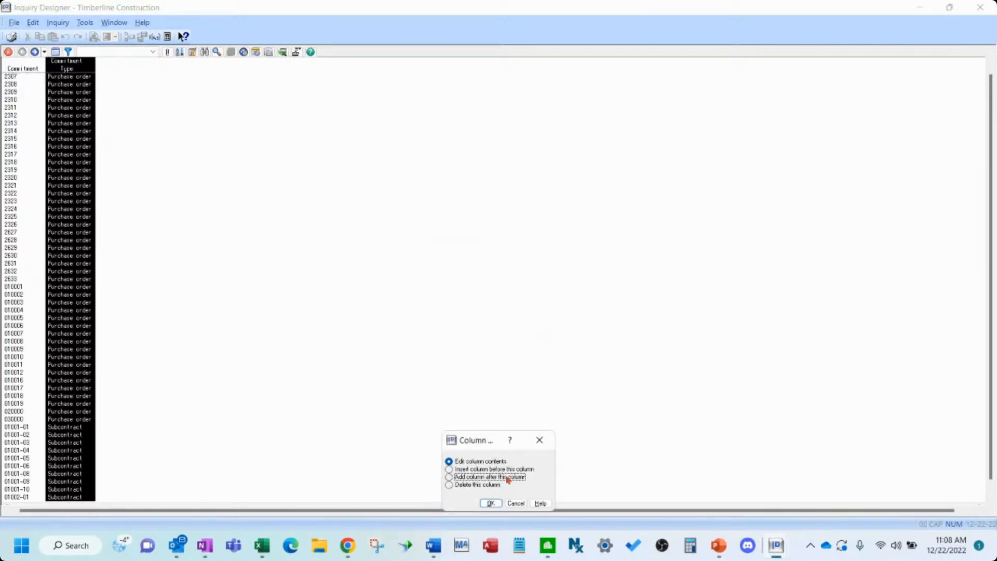
{"action": "left_click", "coordinate": [493, 503]}
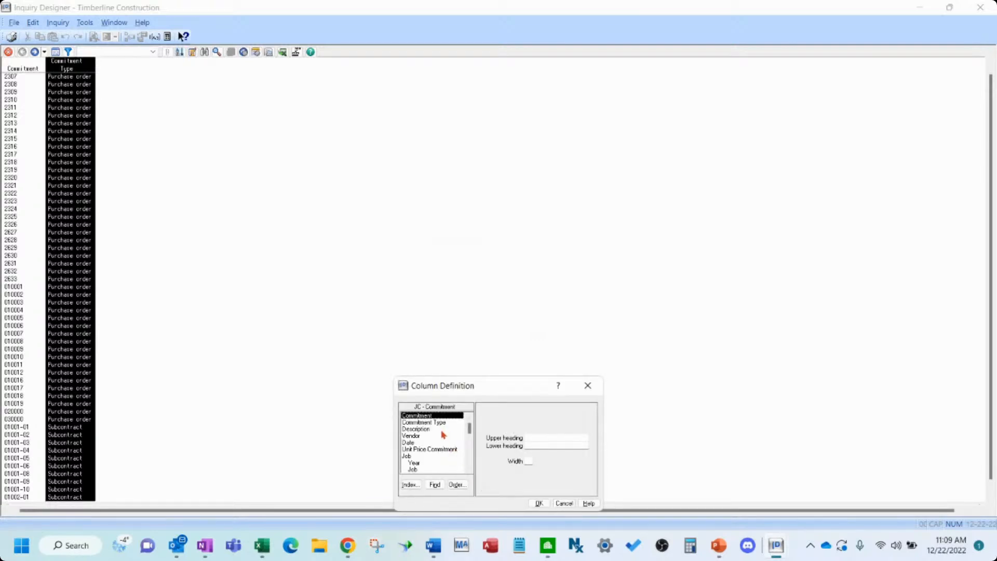
{"action": "left_click", "coordinate": [441, 430]}
{"action": "left_click", "coordinate": [539, 503]}
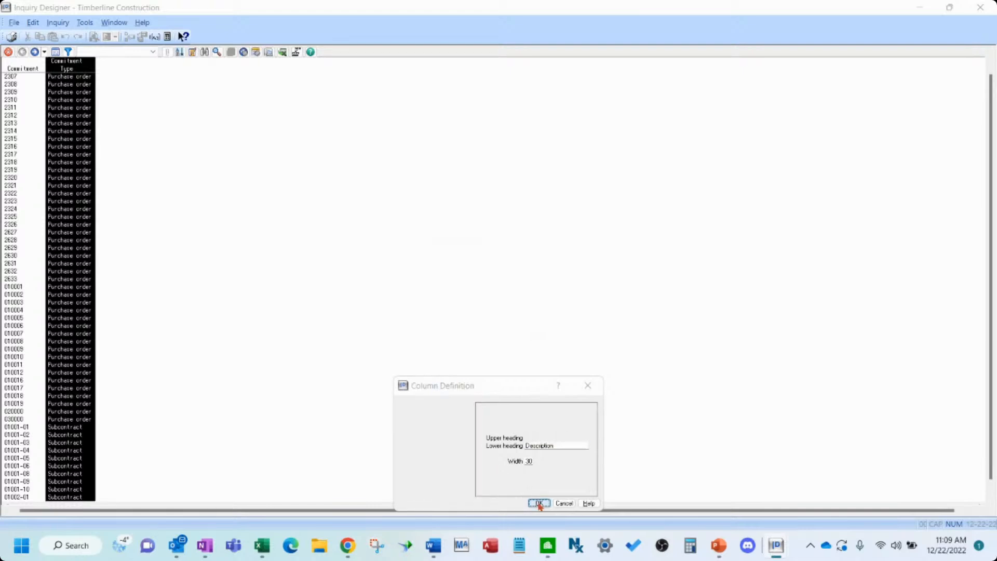
Add a Vendor column after the Description column, keeping the default heading and width of 10.
{"action": "double_click", "coordinate": [173, 70]}
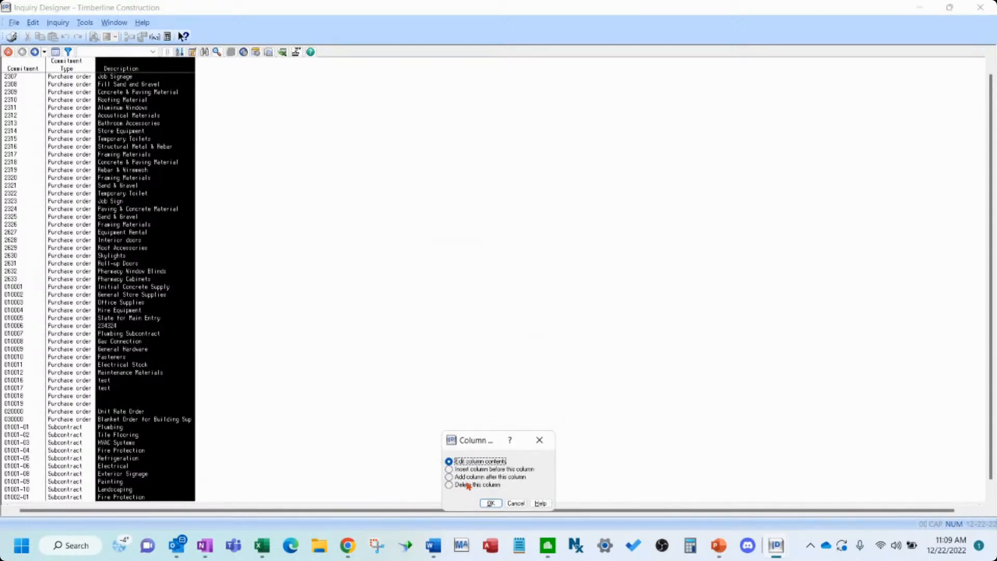
{"action": "left_click", "coordinate": [448, 477]}
{"action": "left_click", "coordinate": [490, 504]}
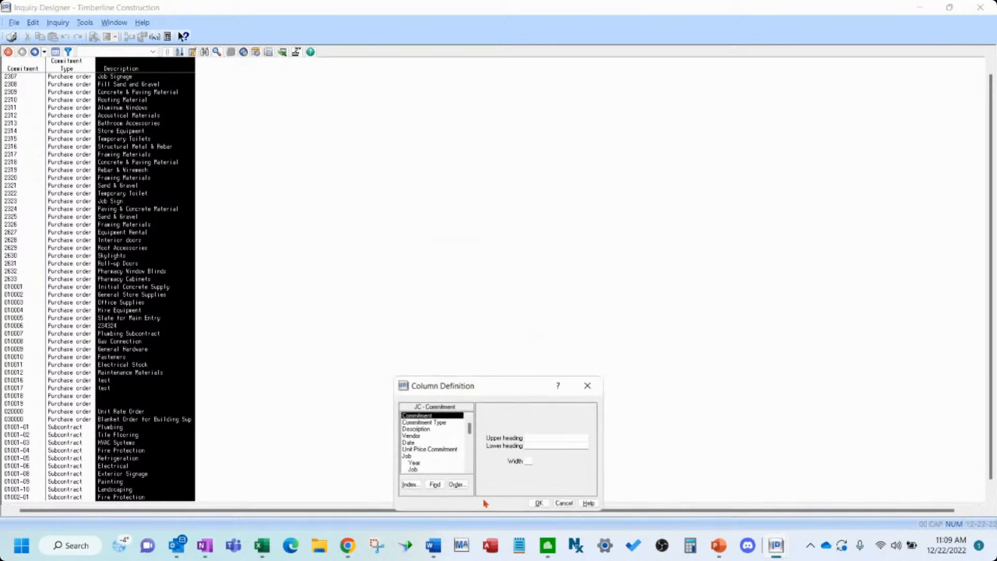
{"action": "left_click", "coordinate": [442, 436]}
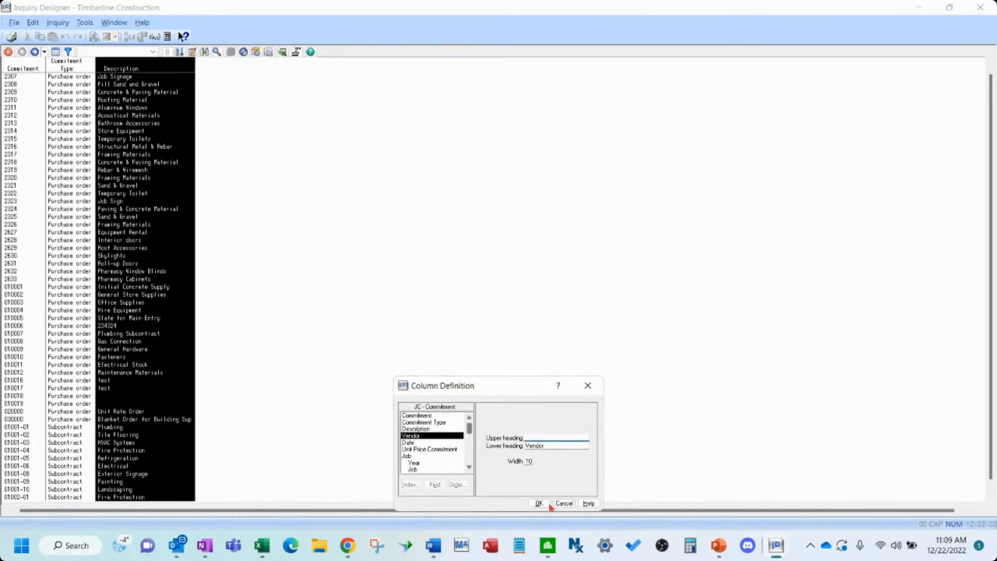
{"action": "left_click", "coordinate": [539, 500]}
Add a Job column after the Vendor column, using the main Job field from the JC - Commitment list.
{"action": "double_click", "coordinate": [215, 73]}
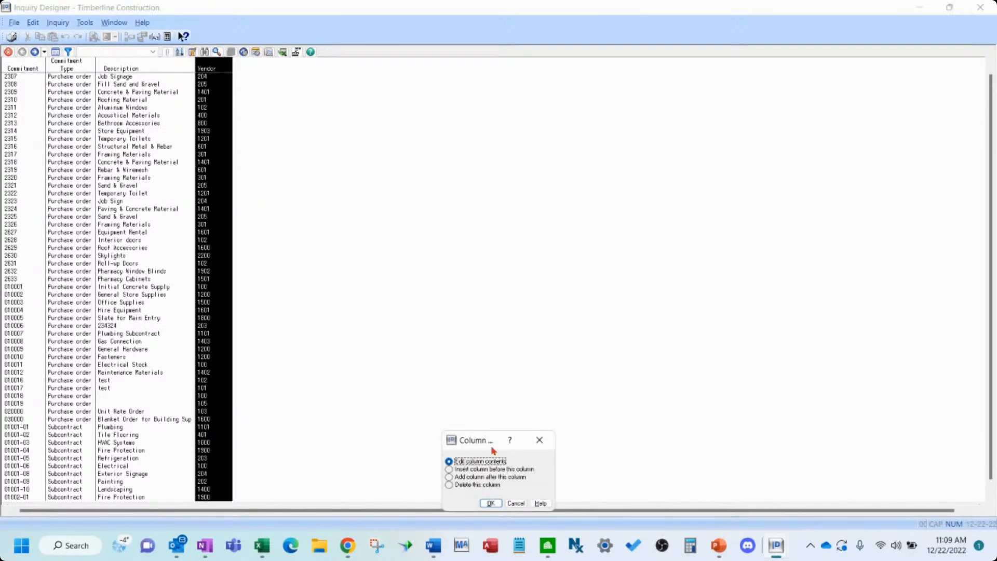
{"action": "left_click", "coordinate": [448, 477]}
{"action": "left_click", "coordinate": [491, 503]}
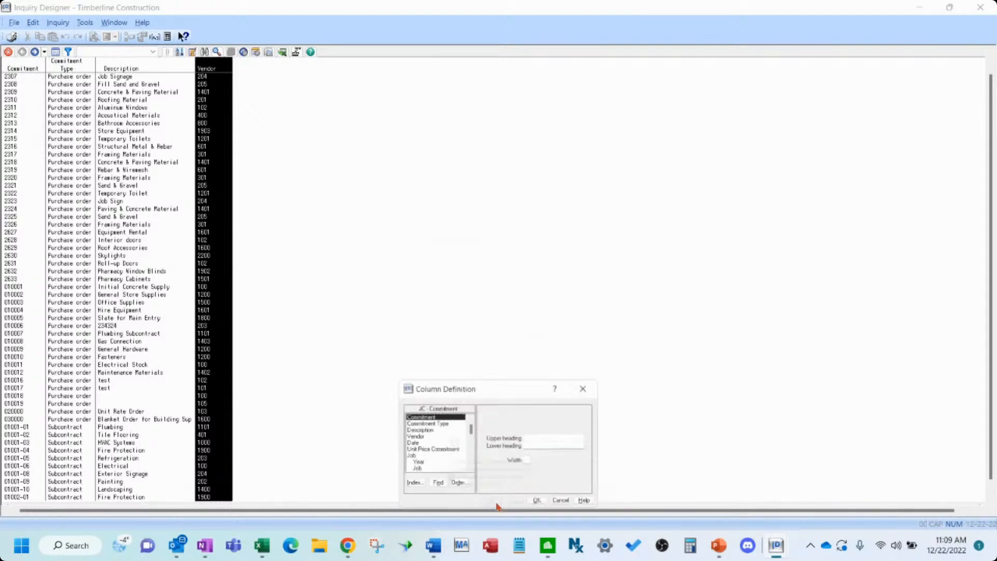
{"action": "left_click", "coordinate": [437, 456]}
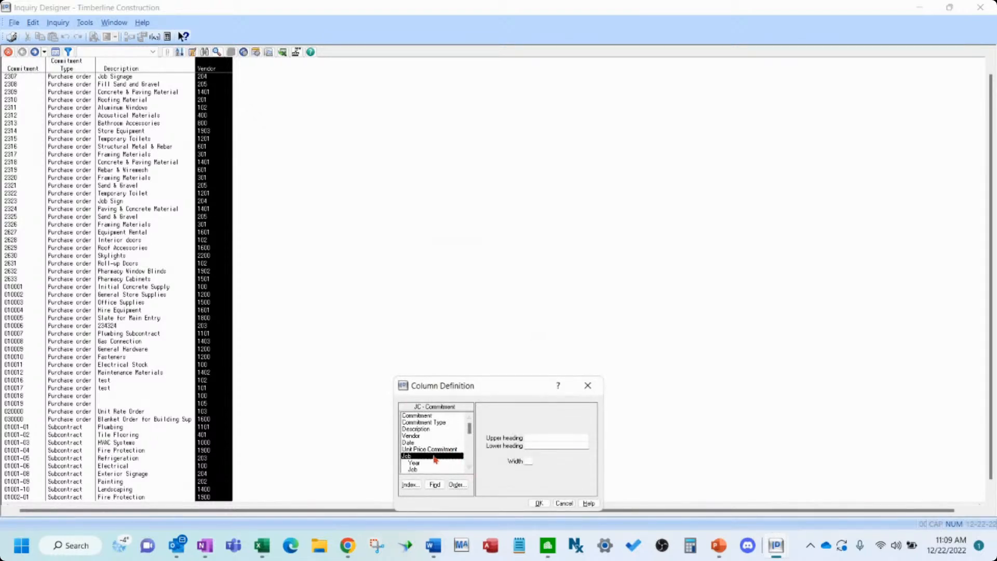
{"action": "left_click", "coordinate": [540, 504]}
Add a Release to Accounting column after the Job column, keeping the default headings and width of 3.
{"action": "double_click", "coordinate": [244, 70]}
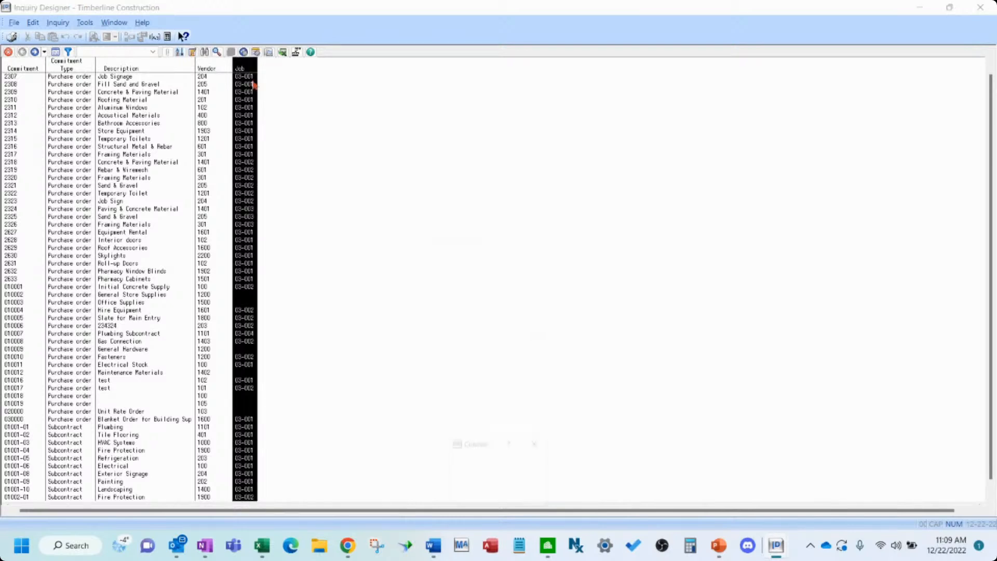
{"action": "left_click", "coordinate": [470, 477]}
{"action": "left_click", "coordinate": [490, 503]}
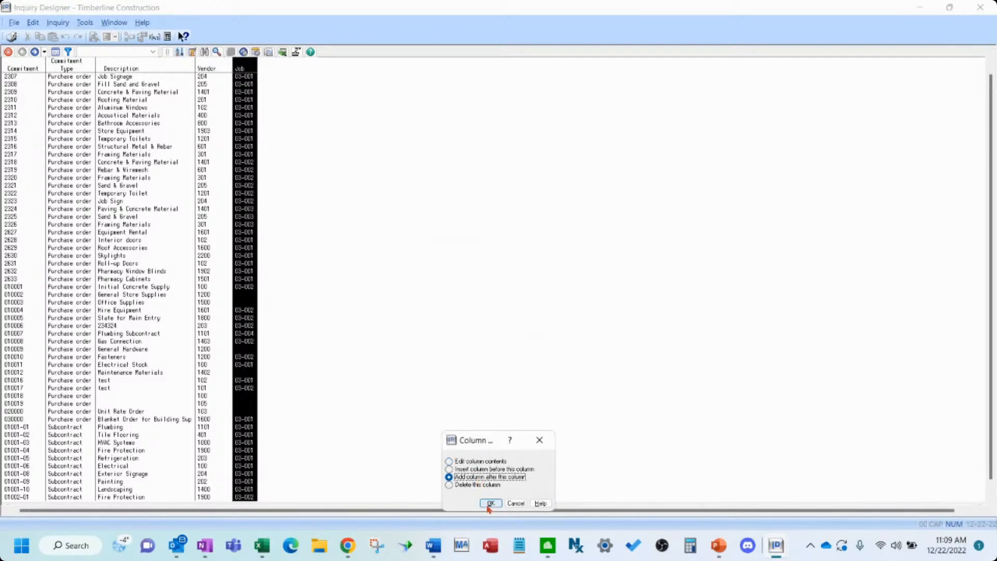
{"action": "left_click", "coordinate": [470, 469]}
{"action": "left_click", "coordinate": [470, 469]}
{"action": "left_click", "coordinate": [470, 469]}
{"action": "left_click", "coordinate": [470, 469]}
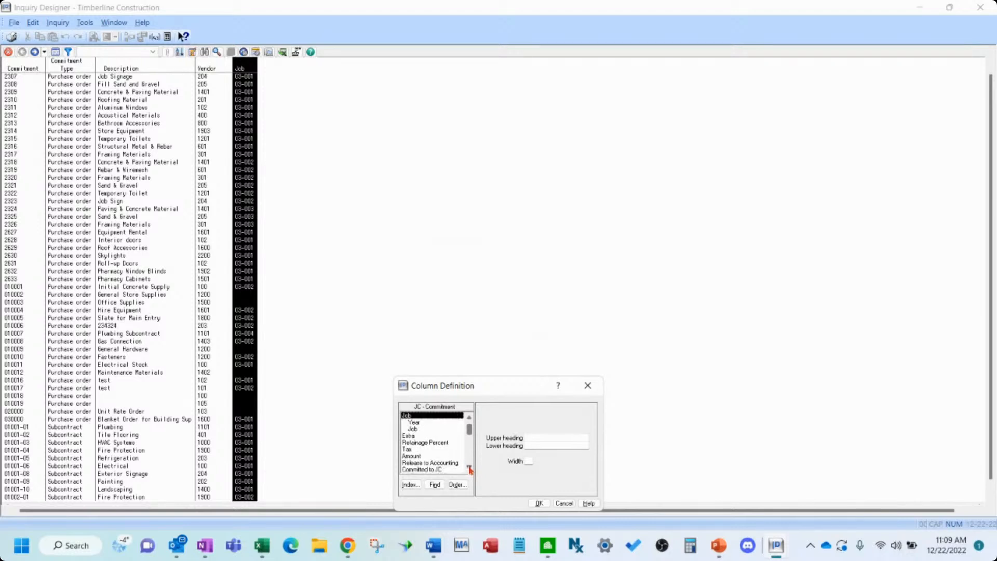
{"action": "left_click", "coordinate": [442, 462]}
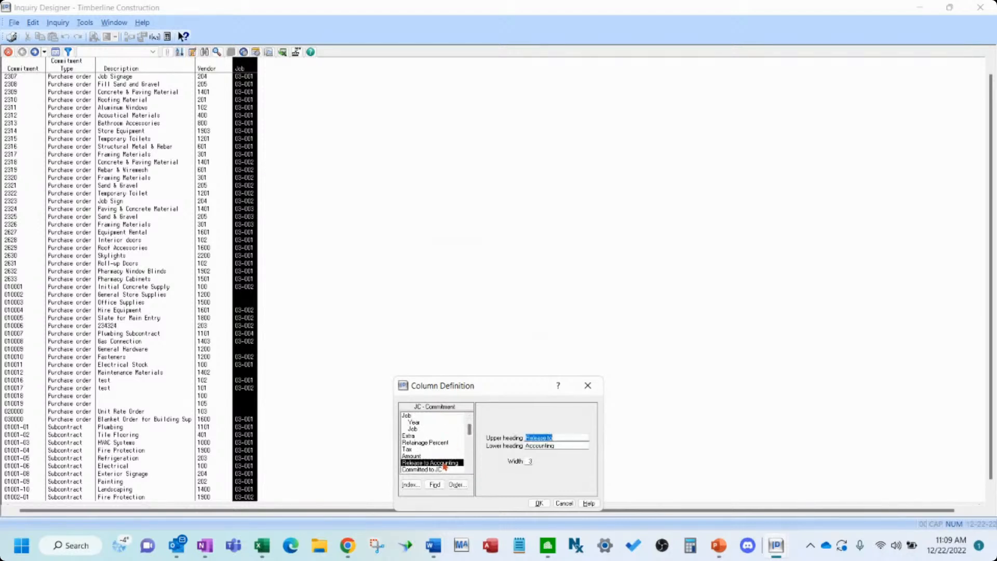
{"action": "left_click", "coordinate": [539, 503]}
Add an Amount column after the Release to Accounting column, keeping the default heading and width of 13.
{"action": "double_click", "coordinate": [266, 78]}
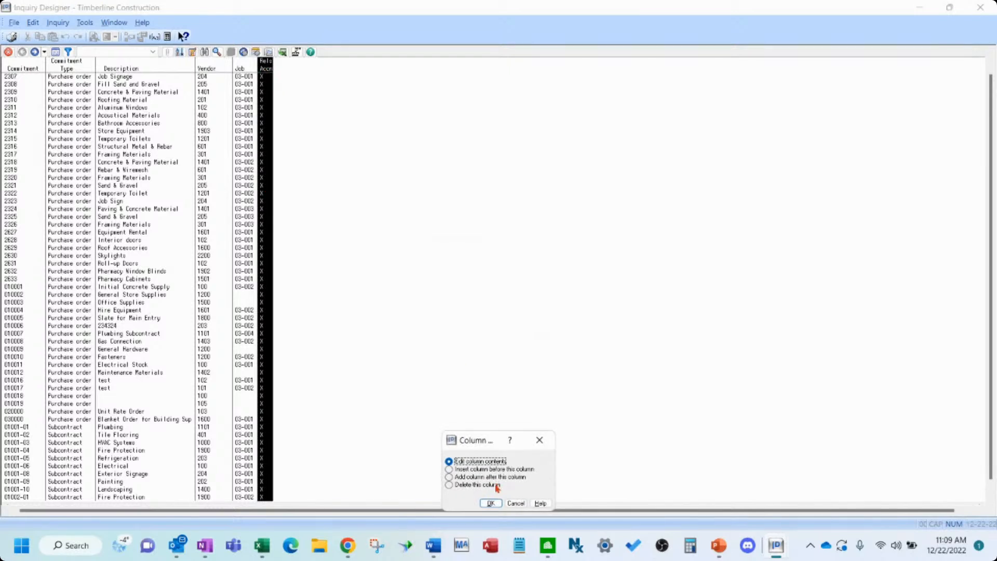
{"action": "left_click", "coordinate": [495, 477]}
{"action": "left_click", "coordinate": [490, 503]}
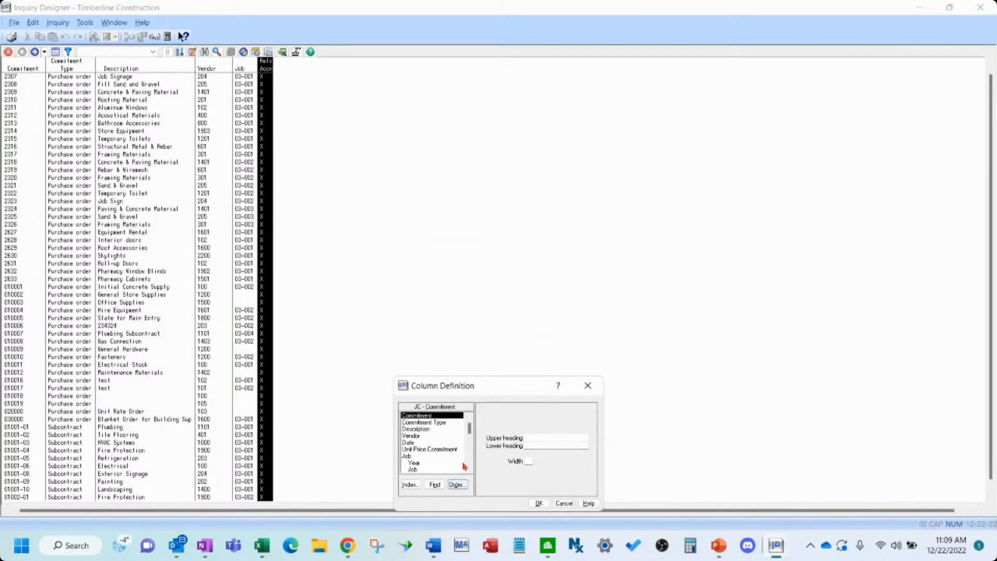
{"action": "scroll", "coordinate": [471, 461], "scroll_direction": "down", "scroll_amount": 3}
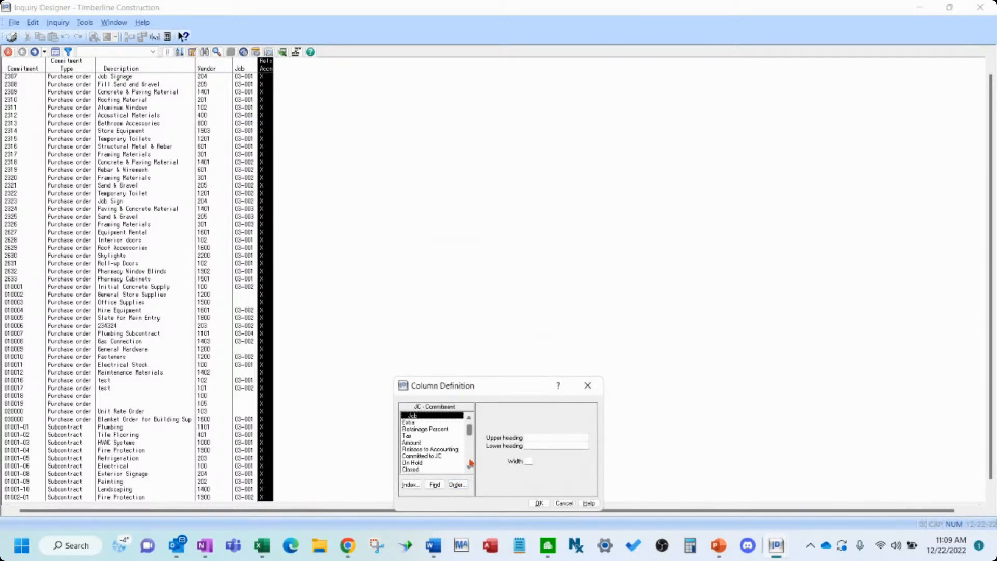
{"action": "left_click", "coordinate": [425, 443]}
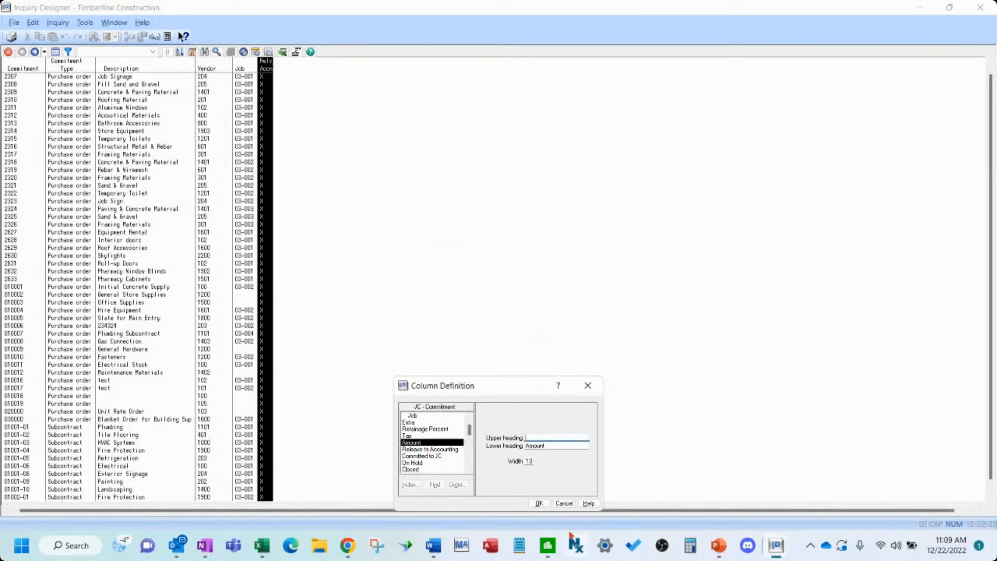
{"action": "left_click", "coordinate": [539, 503]}
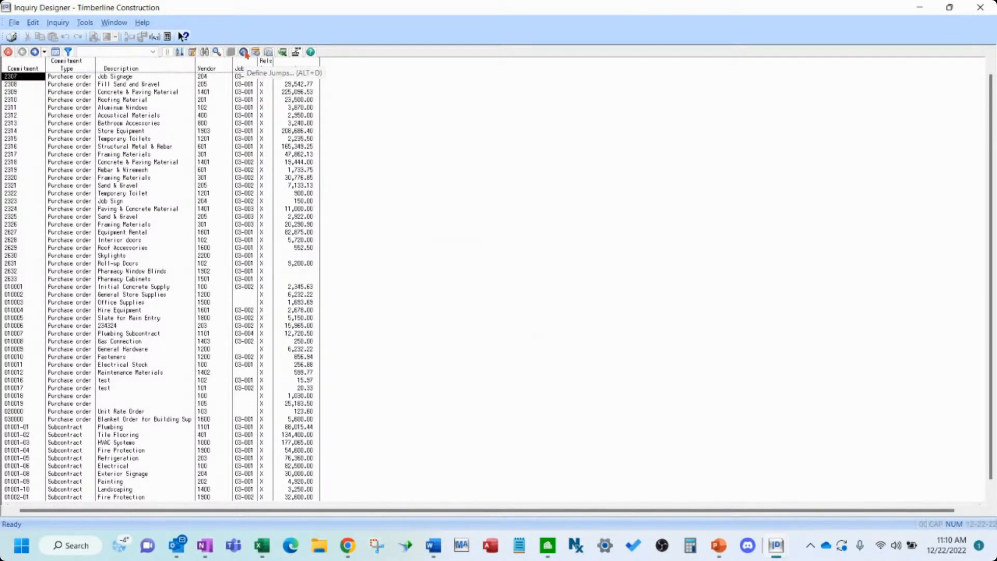
Define a jump for JC - Commitment that goes to JC - Batch when Enter is pressed.
{"action": "left_click", "coordinate": [243, 52]}
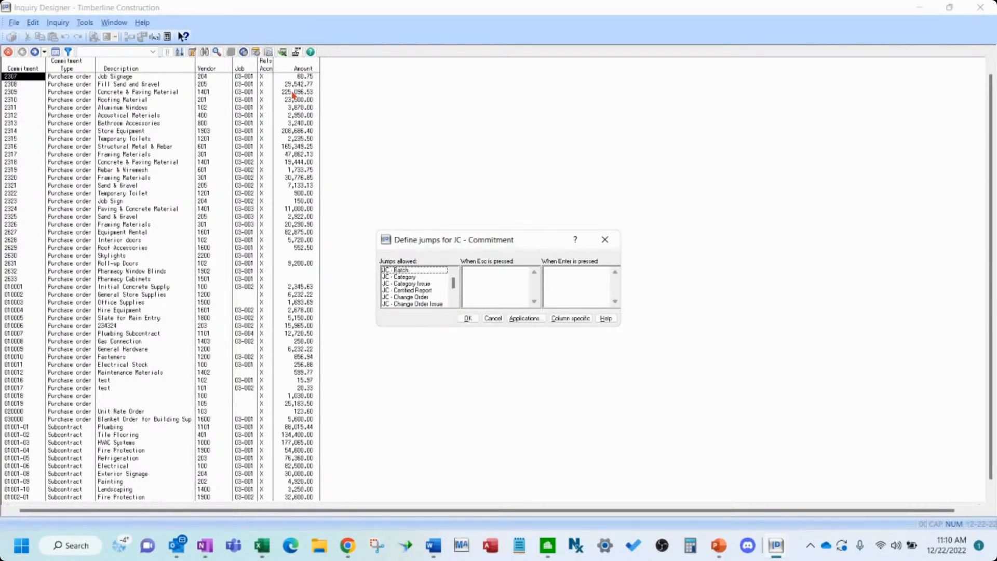
{"action": "left_click", "coordinate": [454, 301]}
{"action": "left_click", "coordinate": [453, 302]}
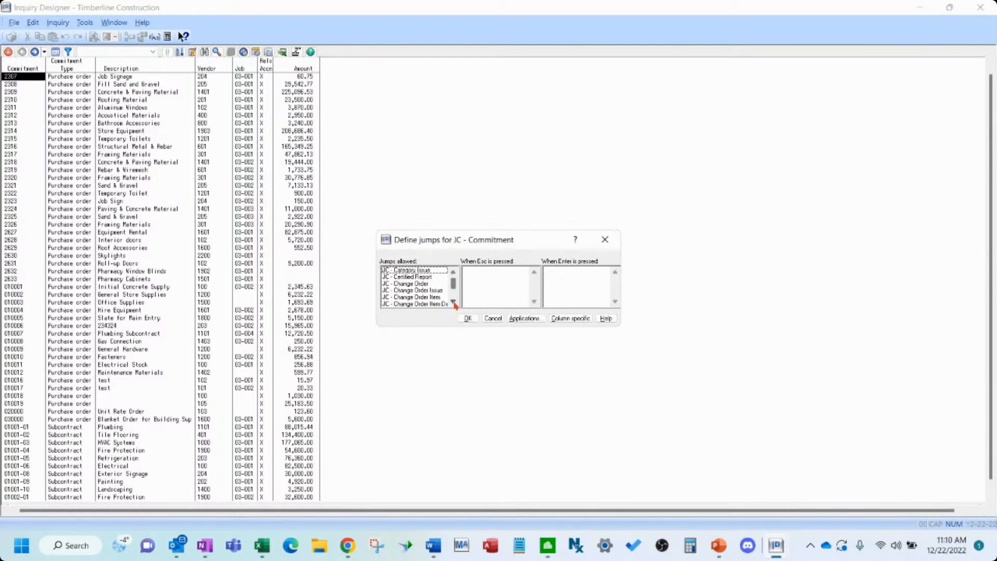
{"action": "left_click", "coordinate": [453, 271]}
{"action": "left_click", "coordinate": [453, 271]}
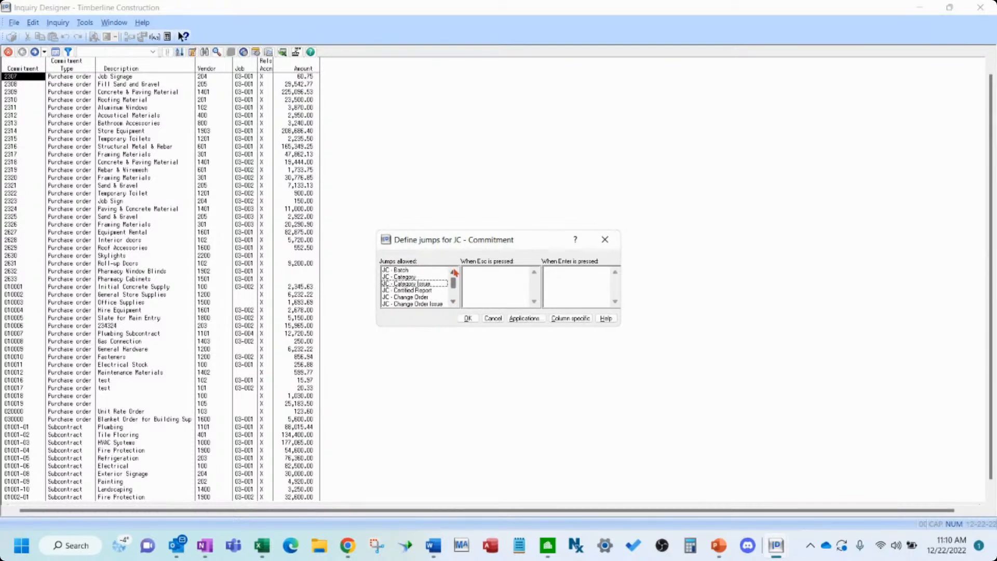
{"action": "left_click", "coordinate": [402, 270]}
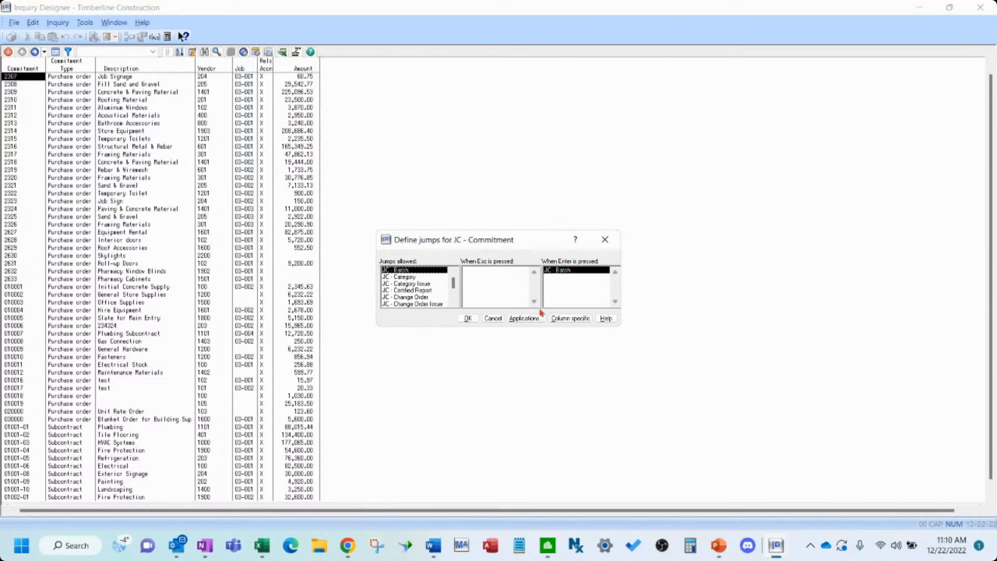
{"action": "left_click", "coordinate": [468, 319]}
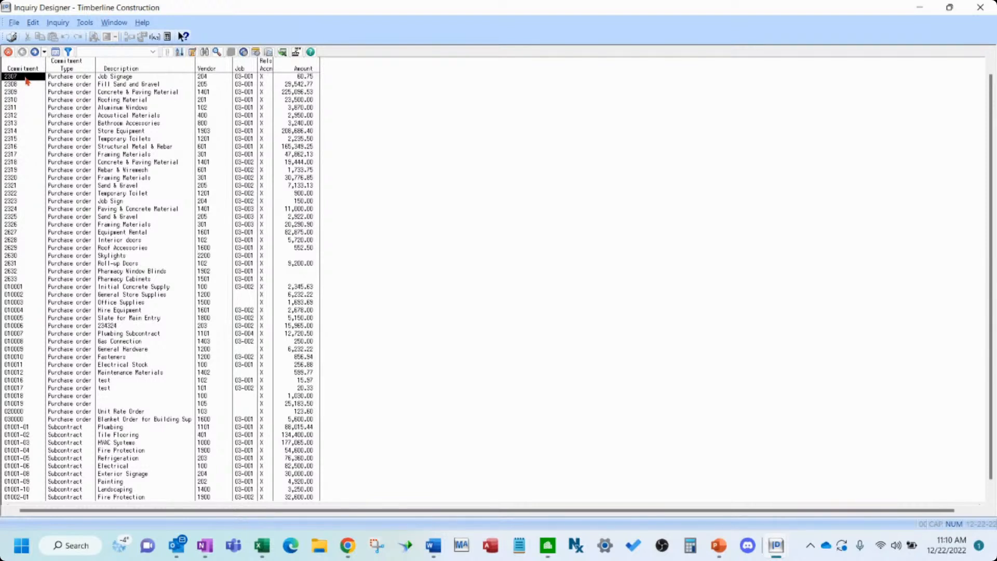
Jump from commitment 2307, saving the current view as Commitments2 and making it the default view.
{"action": "double_click", "coordinate": [26, 78]}
{"action": "left_click", "coordinate": [460, 305]}
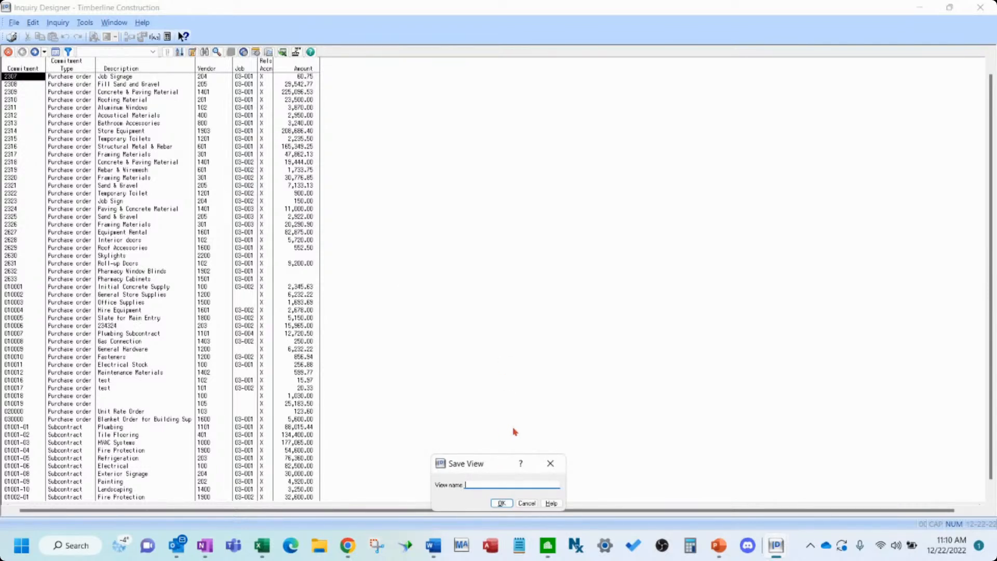
{"action": "type", "text": "Commitments"}
{"action": "left_click", "coordinate": [499, 505]}
{"action": "left_click", "coordinate": [534, 300]}
{"action": "left_click", "coordinate": [515, 484]}
{"action": "left_click", "coordinate": [499, 504]}
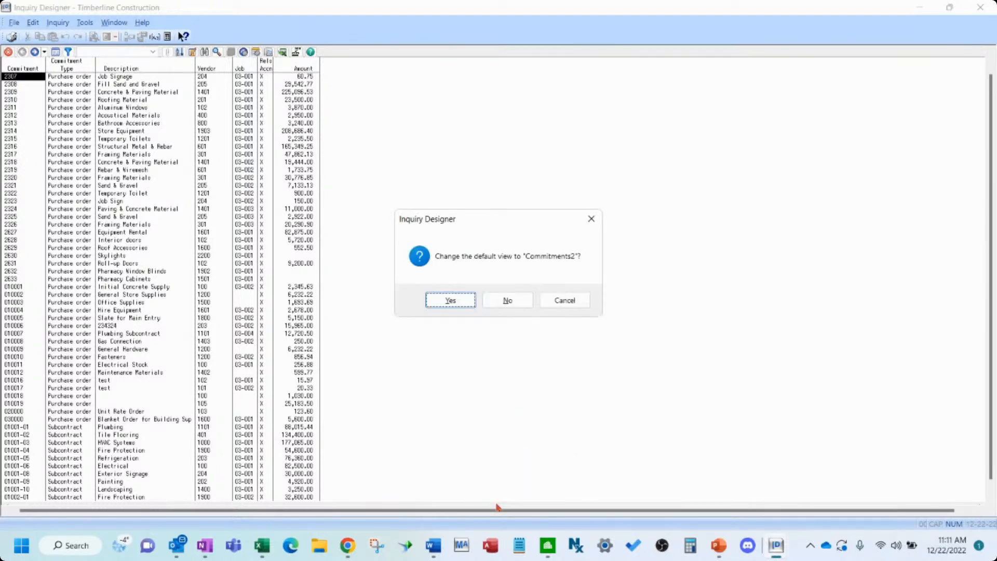
{"action": "left_click", "coordinate": [451, 300]}
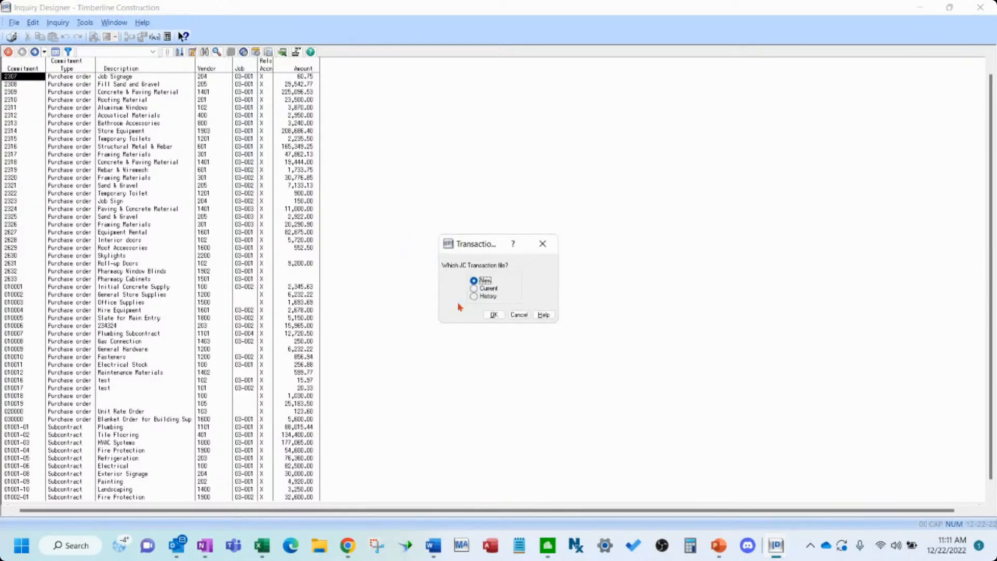
View the batch level using the Current JC transaction file, and return to the commitment list.
{"action": "left_click", "coordinate": [488, 289]}
{"action": "left_click", "coordinate": [494, 315]}
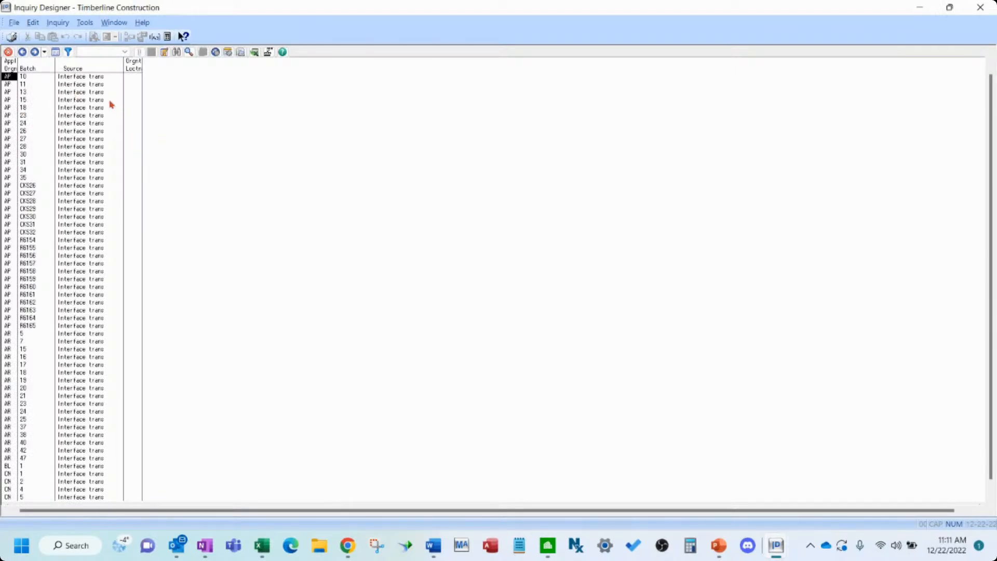
{"action": "left_click", "coordinate": [22, 52]}
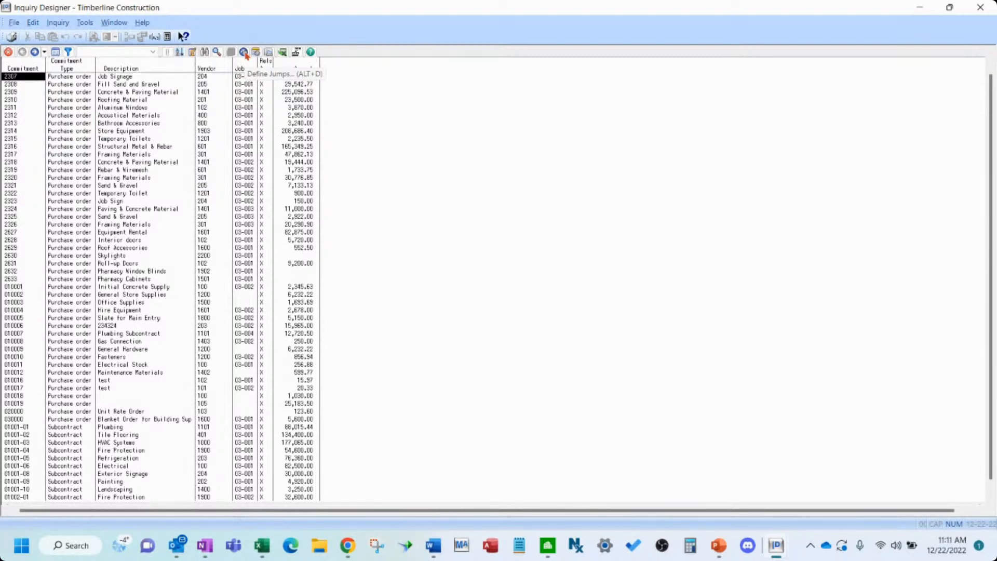
{"action": "left_click", "coordinate": [114, 23]}
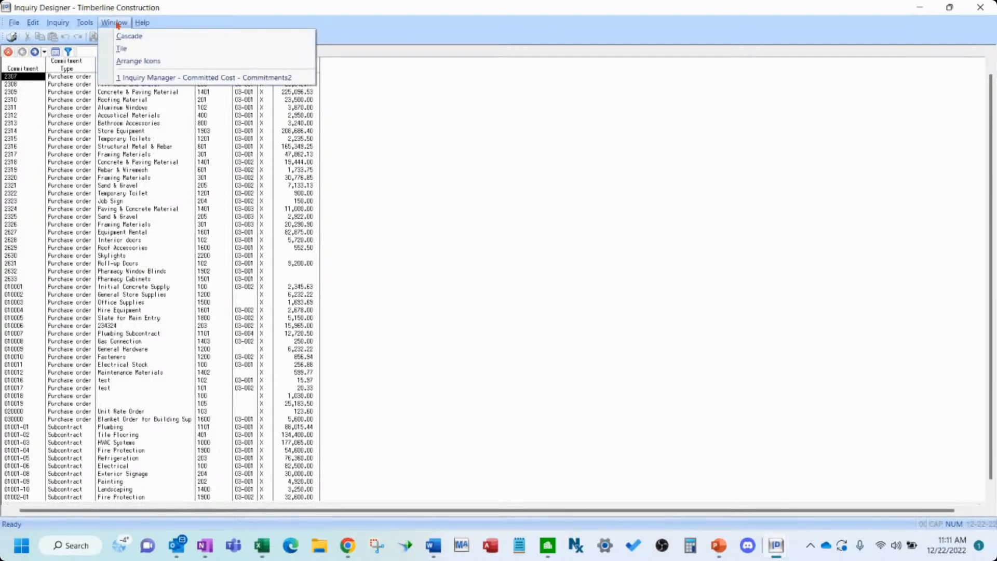
{"action": "left_click", "coordinate": [402, 117]}
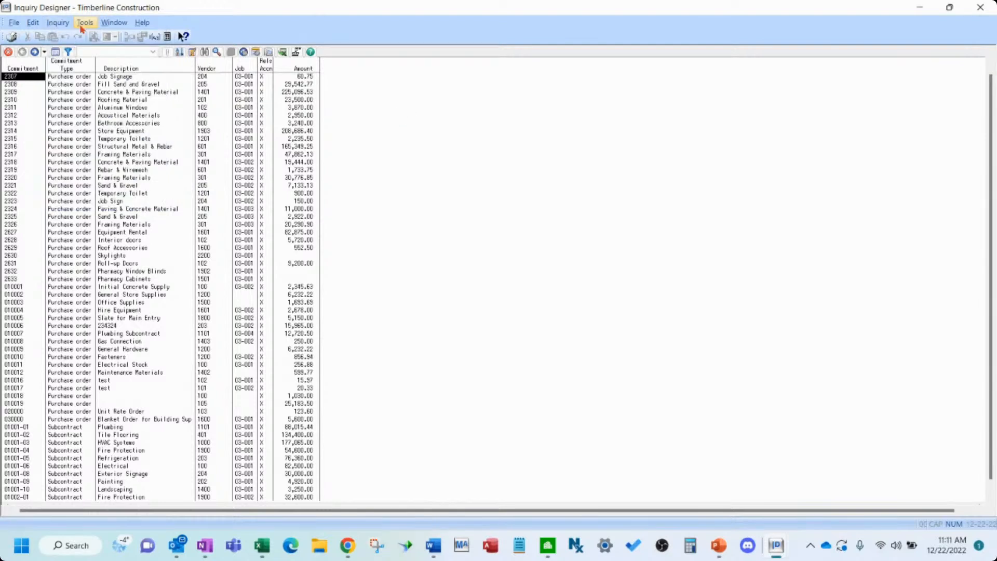
Exit the Committed Cost inquiry, saving it, and close Inquiry Manager.
{"action": "left_click", "coordinate": [8, 52]}
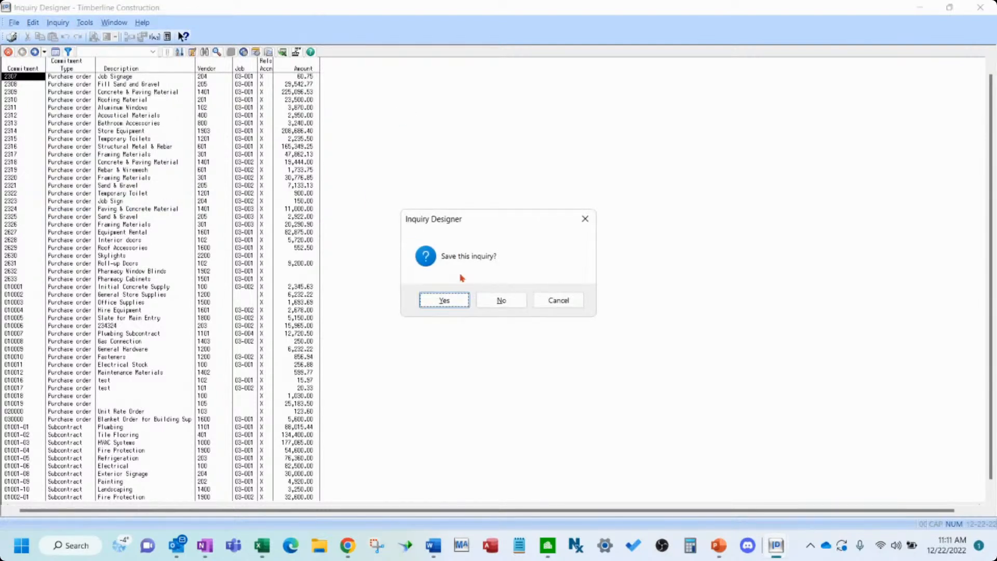
{"action": "left_click", "coordinate": [444, 300]}
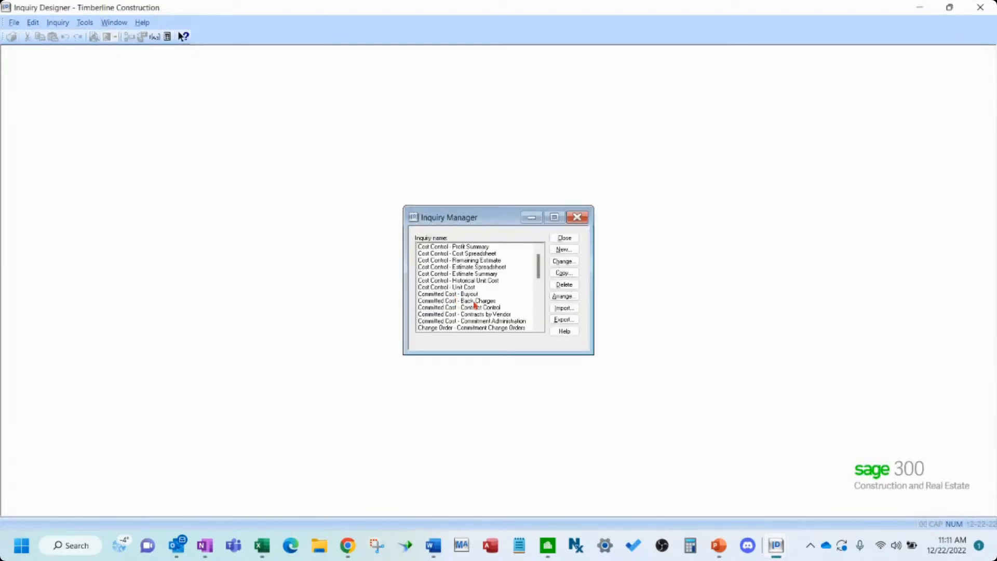
{"action": "left_click", "coordinate": [563, 238]}
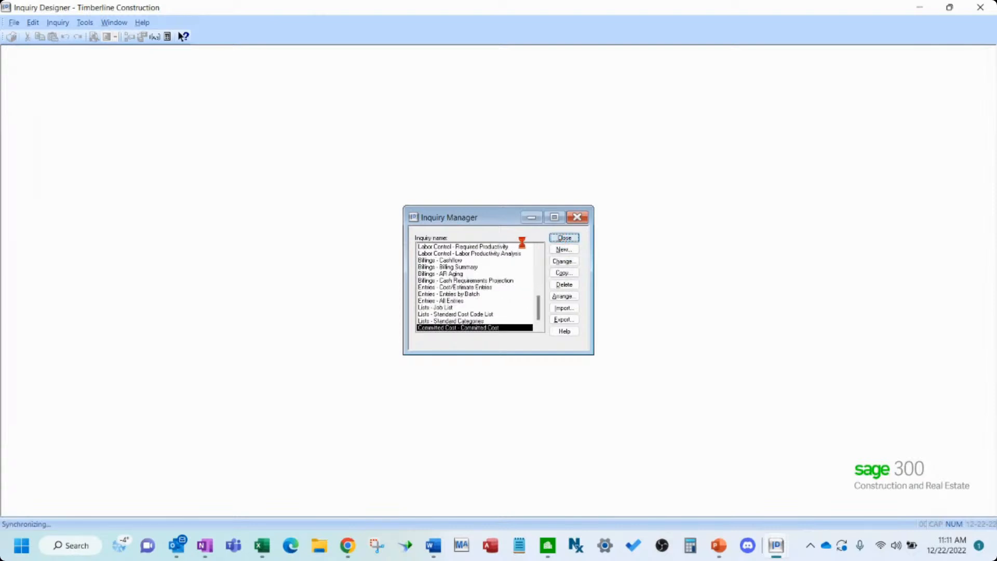
{"action": "key", "text": "alt+Tab"}
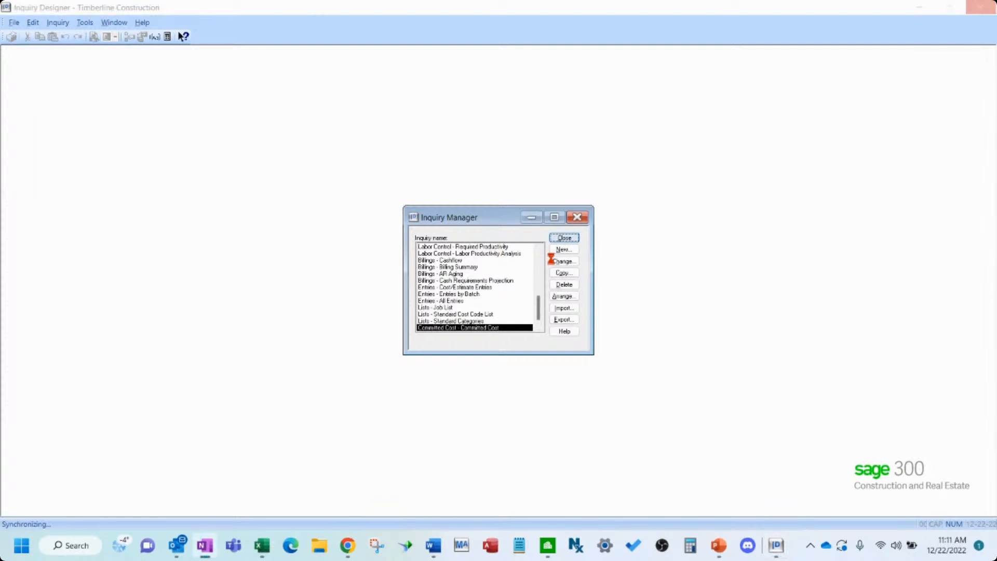
Reopen Inquiry Manager for Job Cost and open the Cost Control - Profit Summary inquiry's settings for changing.
{"action": "left_click", "coordinate": [68, 26]}
{"action": "left_click", "coordinate": [73, 37]}
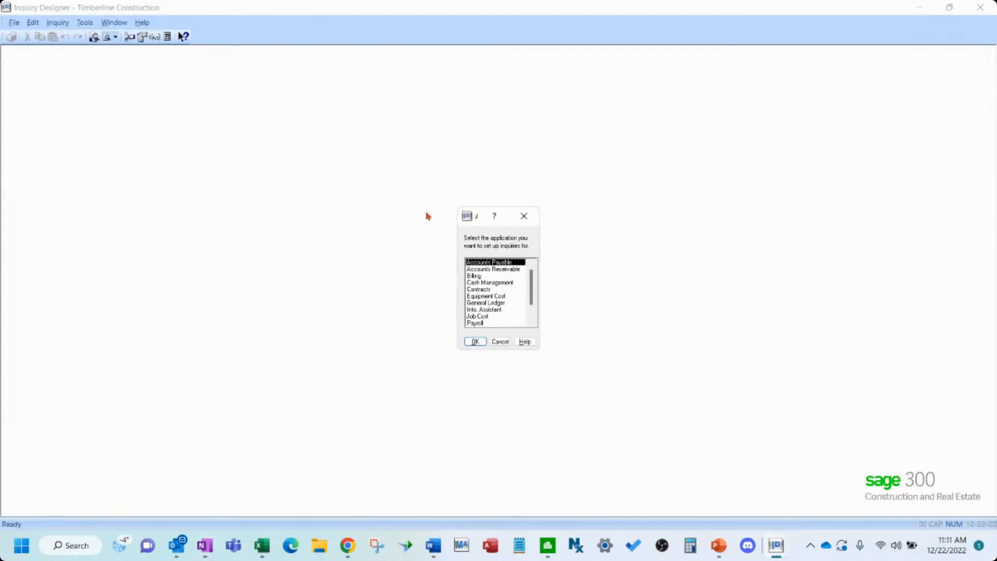
{"action": "left_click", "coordinate": [496, 317]}
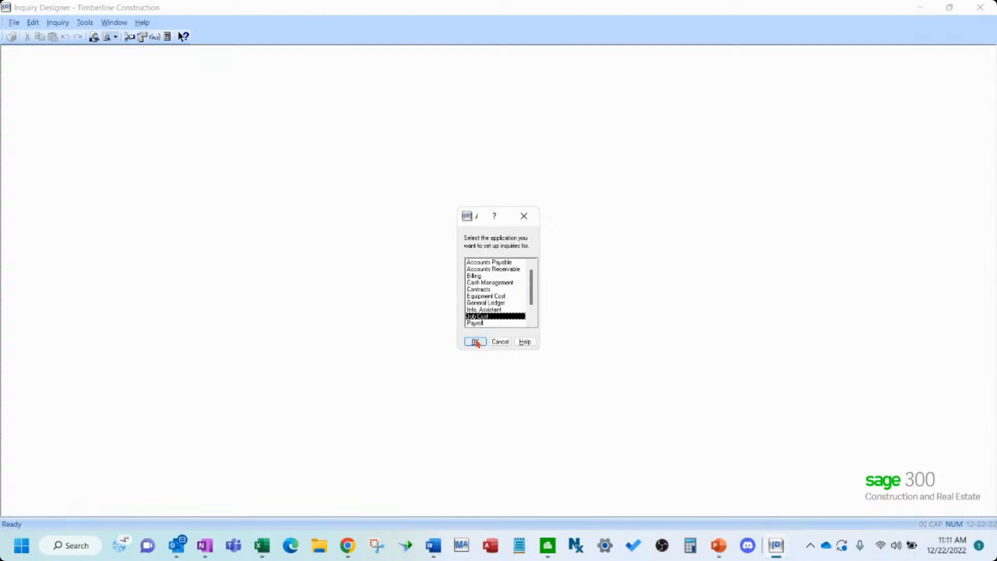
{"action": "left_click", "coordinate": [476, 342]}
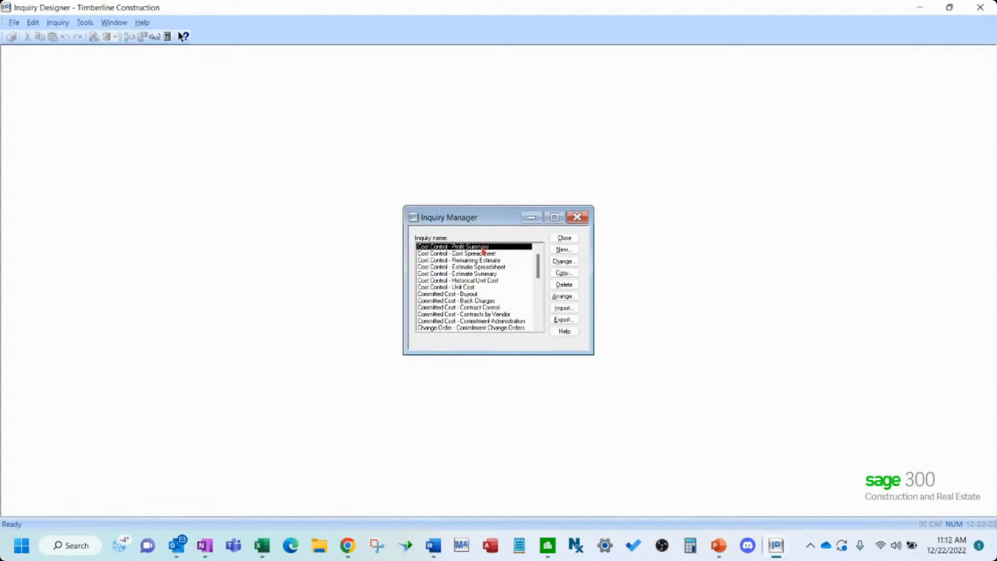
{"action": "left_click", "coordinate": [574, 262]}
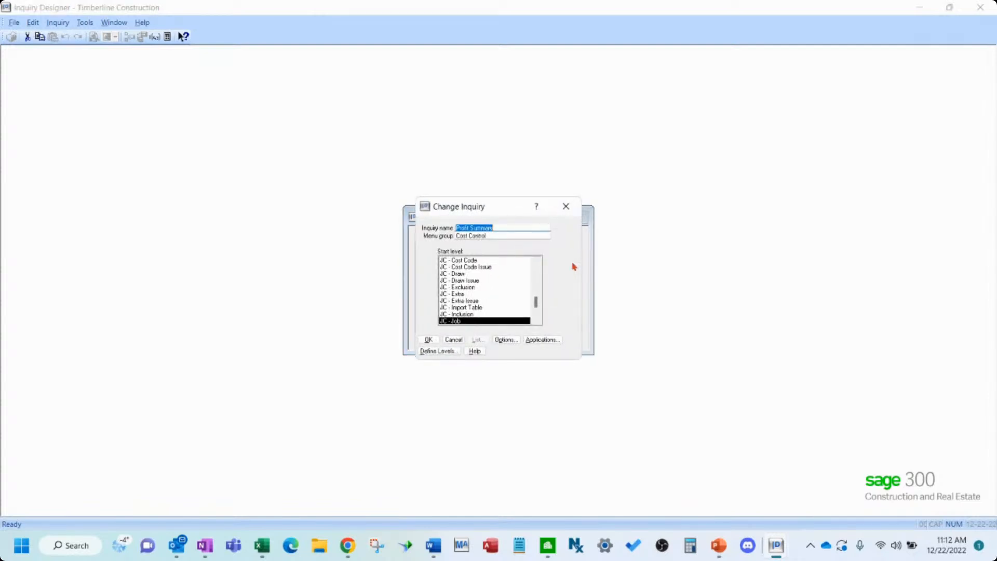
Define the Profit Summary inquiry's levels using the master source file, with source file selection during inquiry enabled.
{"action": "left_click", "coordinate": [448, 352]}
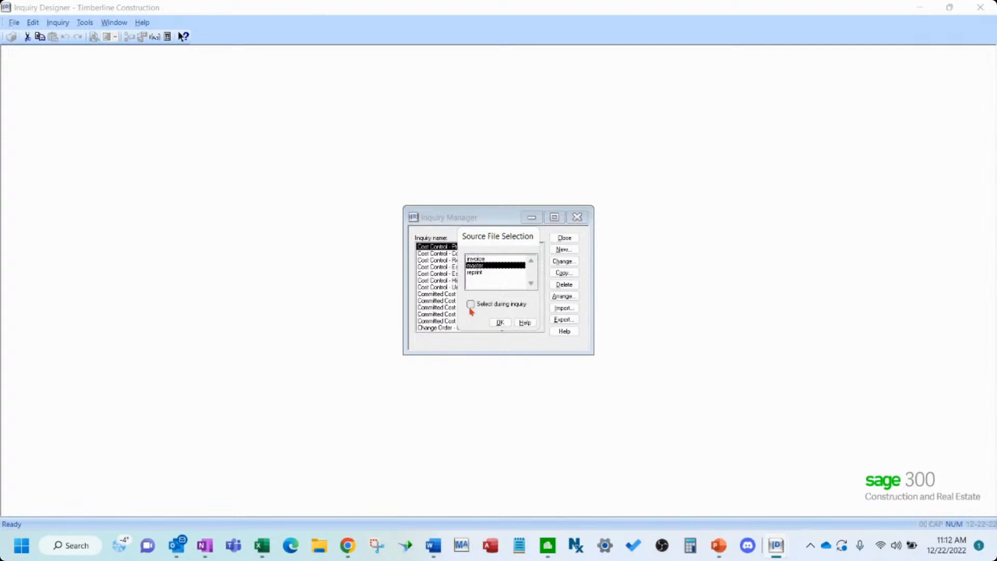
{"action": "left_click", "coordinate": [484, 259]}
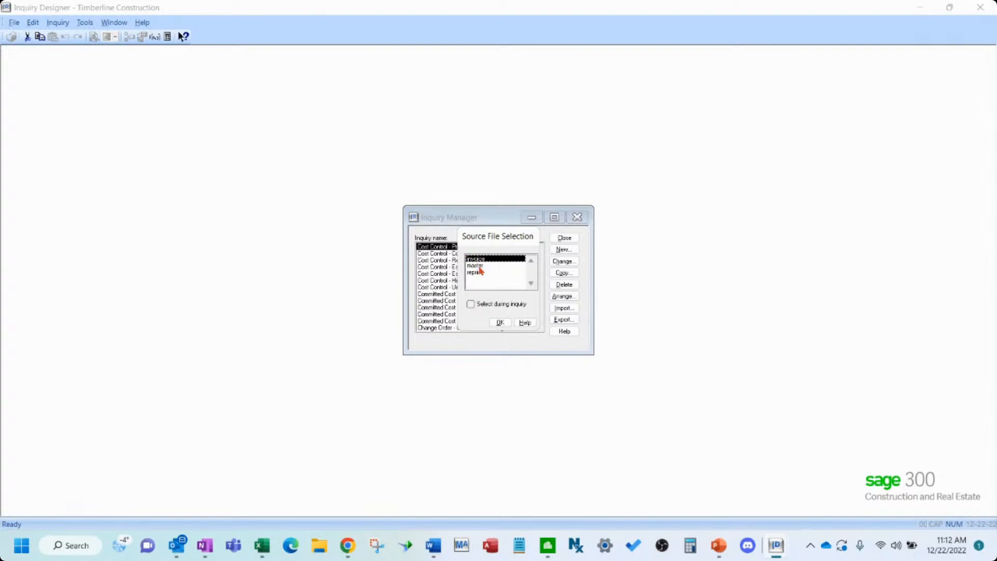
{"action": "left_click", "coordinate": [480, 265]}
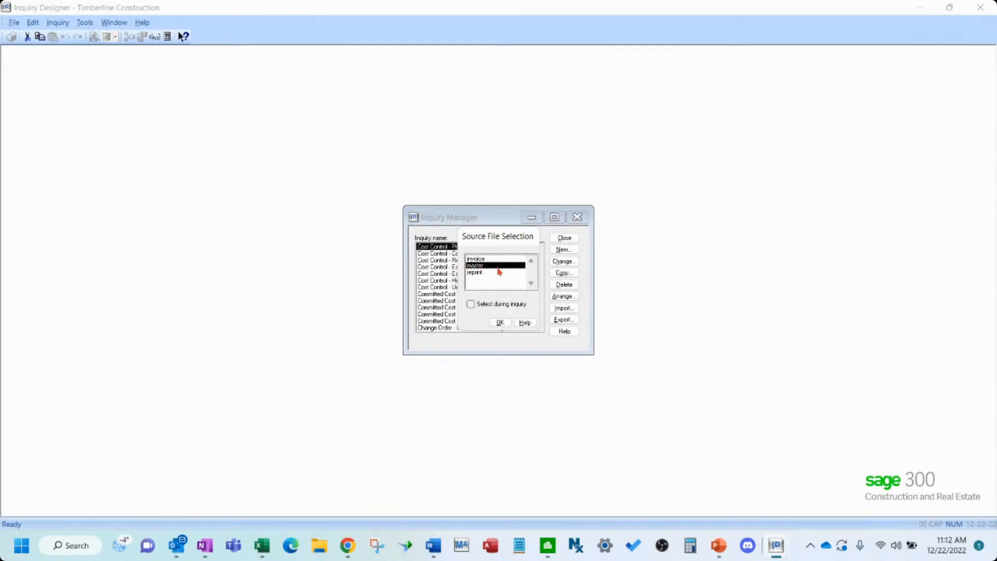
{"action": "left_click", "coordinate": [471, 304]}
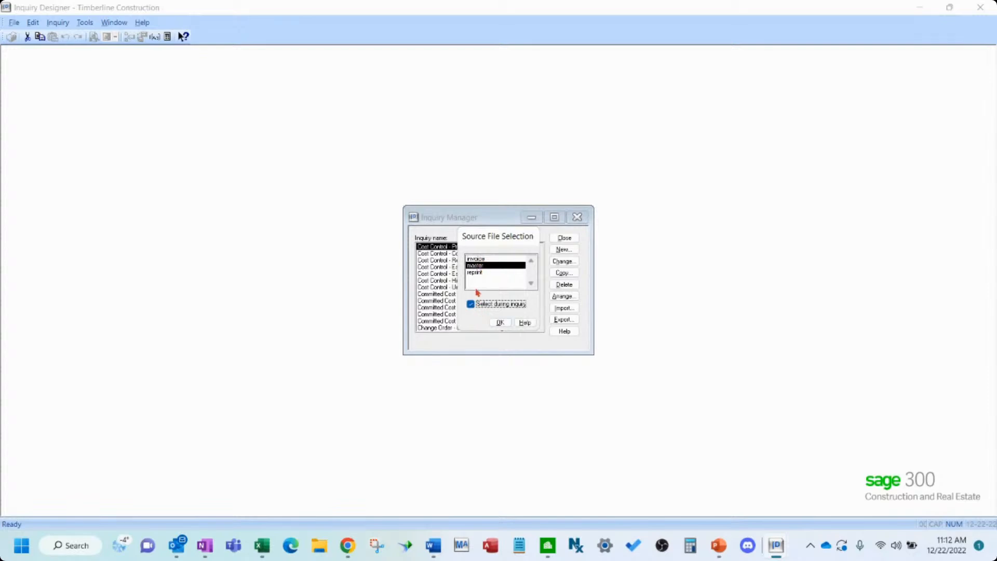
{"action": "left_click", "coordinate": [499, 322]}
{"action": "left_click", "coordinate": [493, 315]}
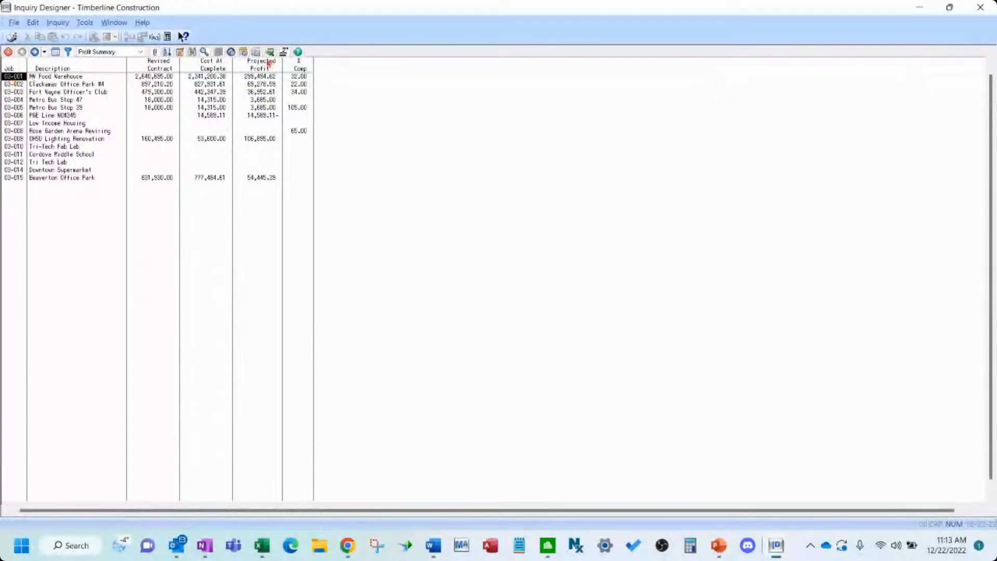
Drill from job 03-001 into its cost codes and return to the job list.
{"action": "double_click", "coordinate": [14, 77]}
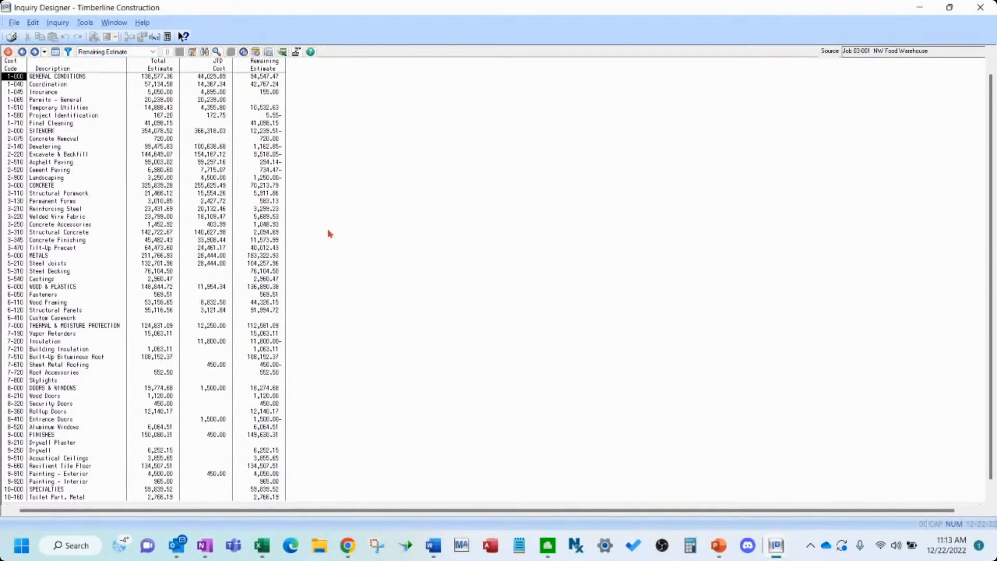
{"action": "left_click", "coordinate": [22, 51]}
{"action": "left_click", "coordinate": [23, 52]}
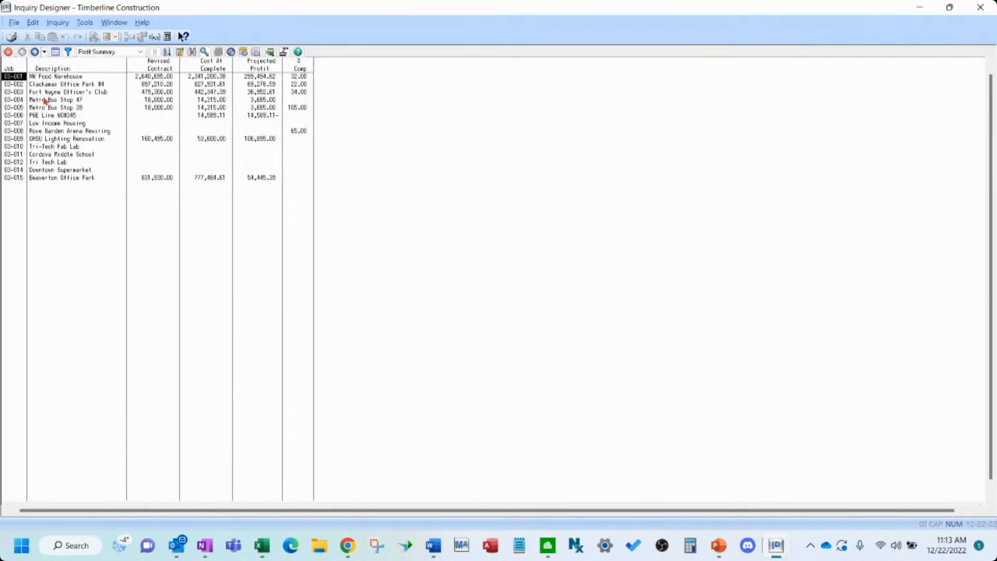
{"action": "double_click", "coordinate": [15, 80]}
Review the jumps defined for the JC - Job level and accept them with the transaction option.
{"action": "left_click", "coordinate": [232, 52]}
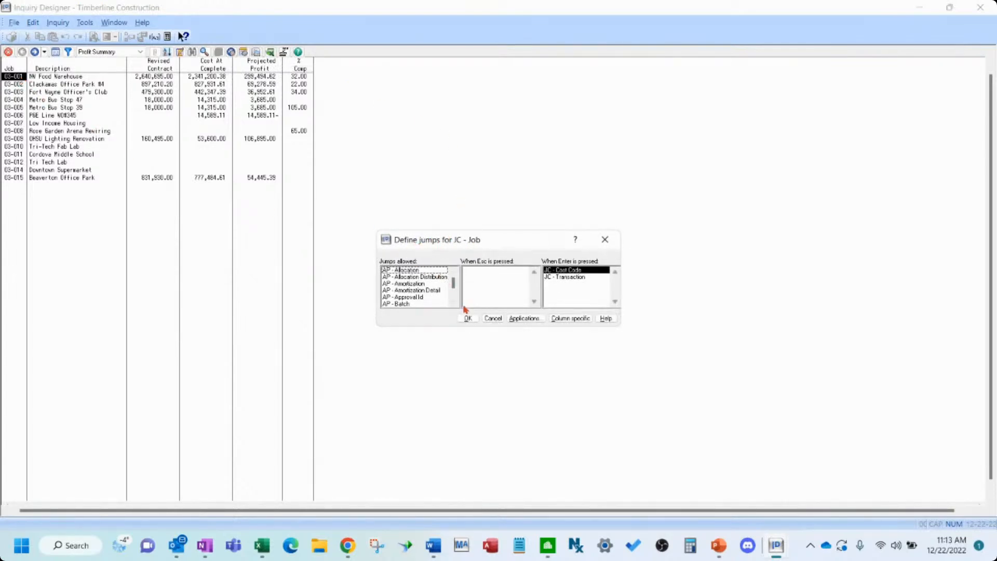
{"action": "scroll", "coordinate": [457, 306], "scroll_direction": "down", "scroll_amount": 3}
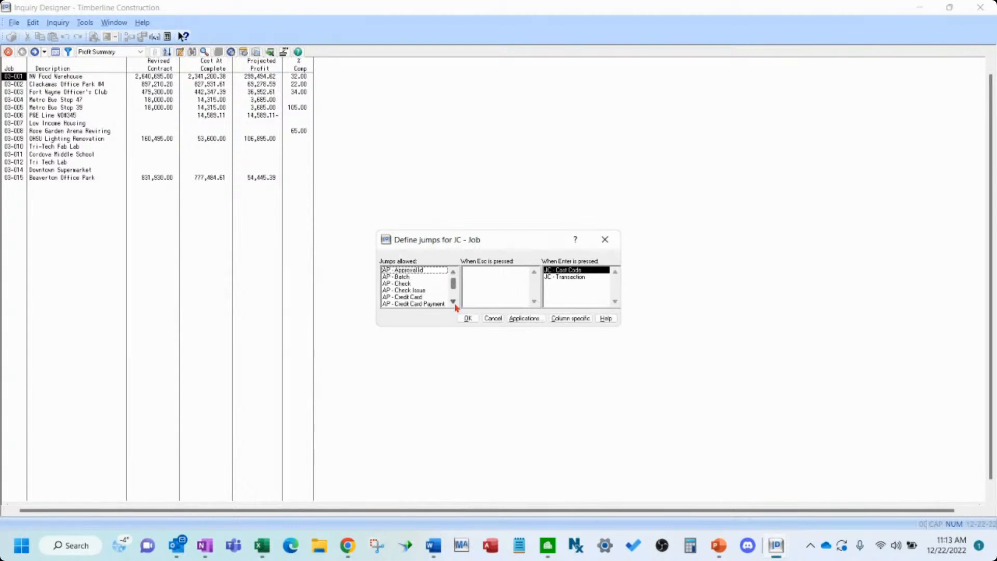
{"action": "scroll", "coordinate": [458, 307], "scroll_direction": "down", "scroll_amount": 1}
{"action": "scroll", "coordinate": [453, 305], "scroll_direction": "down", "scroll_amount": 5}
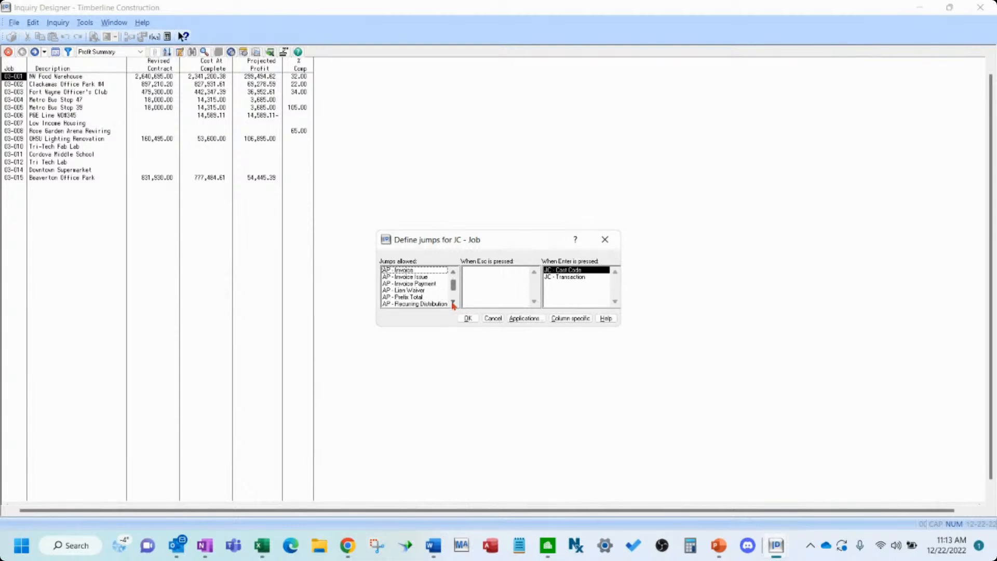
{"action": "scroll", "coordinate": [454, 304], "scroll_direction": "down", "scroll_amount": 7}
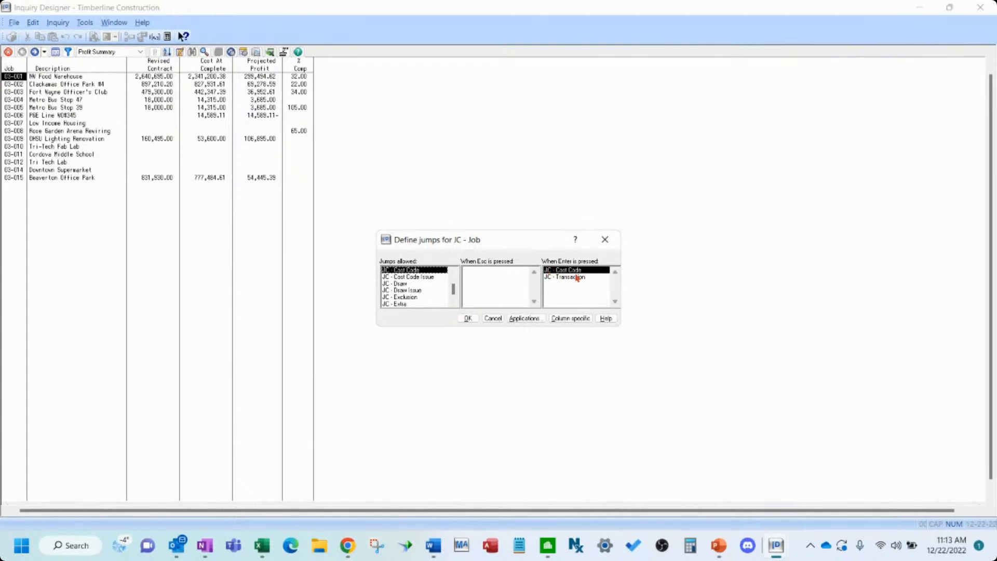
{"action": "left_click", "coordinate": [468, 318]}
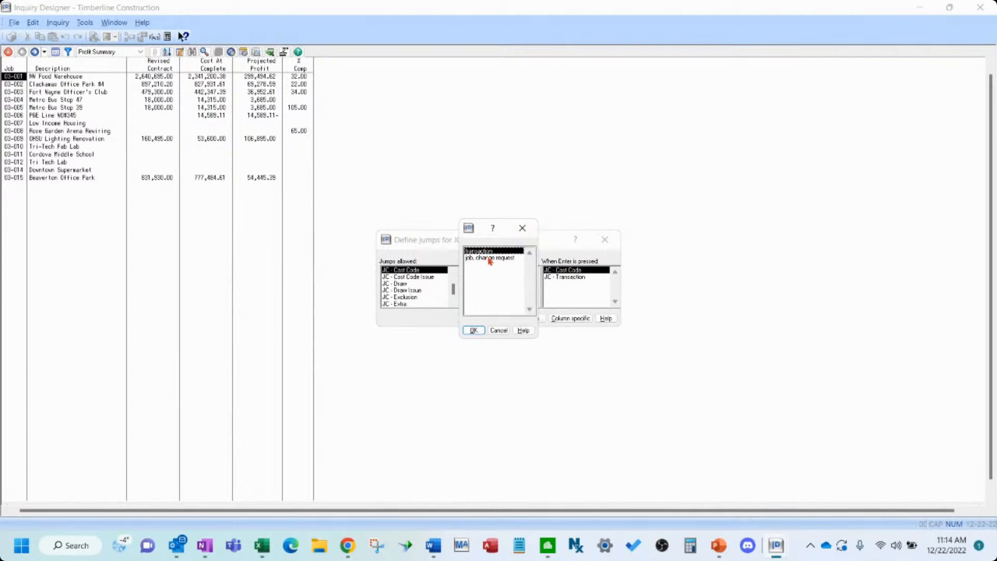
{"action": "left_click", "coordinate": [474, 330]}
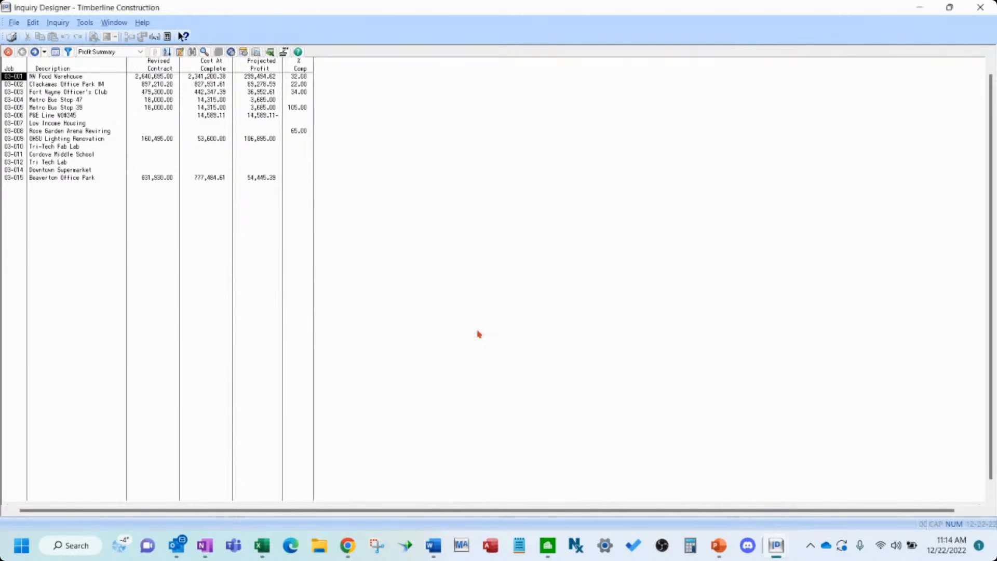
Drill from job 03-001 into the categories of cost code 1-580, and return to the cost code list.
{"action": "double_click", "coordinate": [18, 78]}
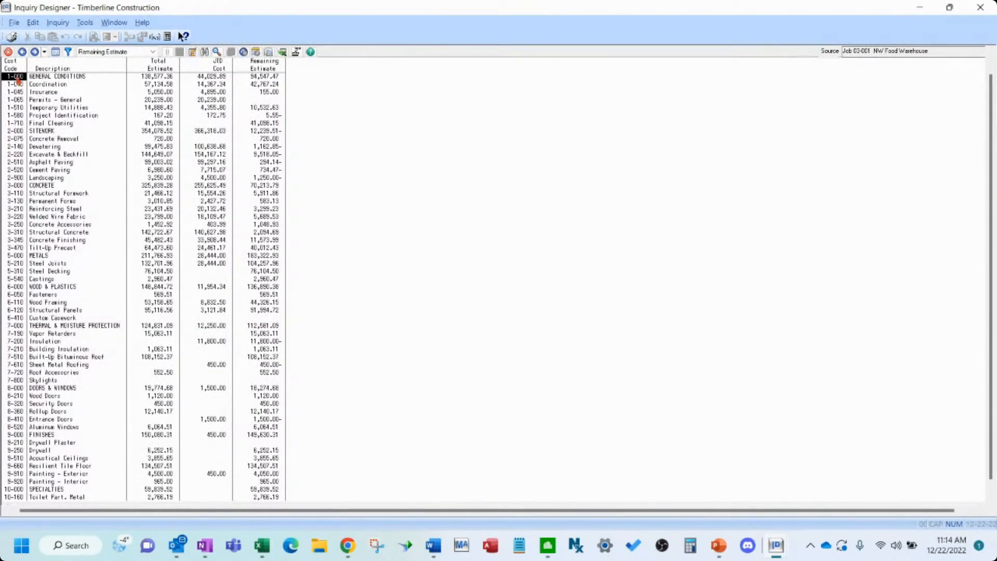
{"action": "double_click", "coordinate": [21, 116]}
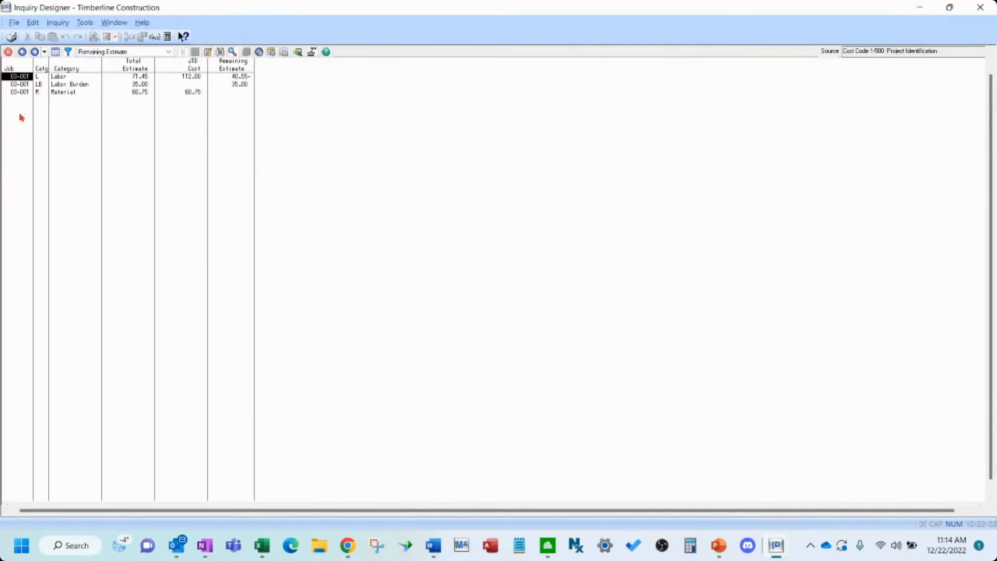
{"action": "left_click", "coordinate": [21, 52]}
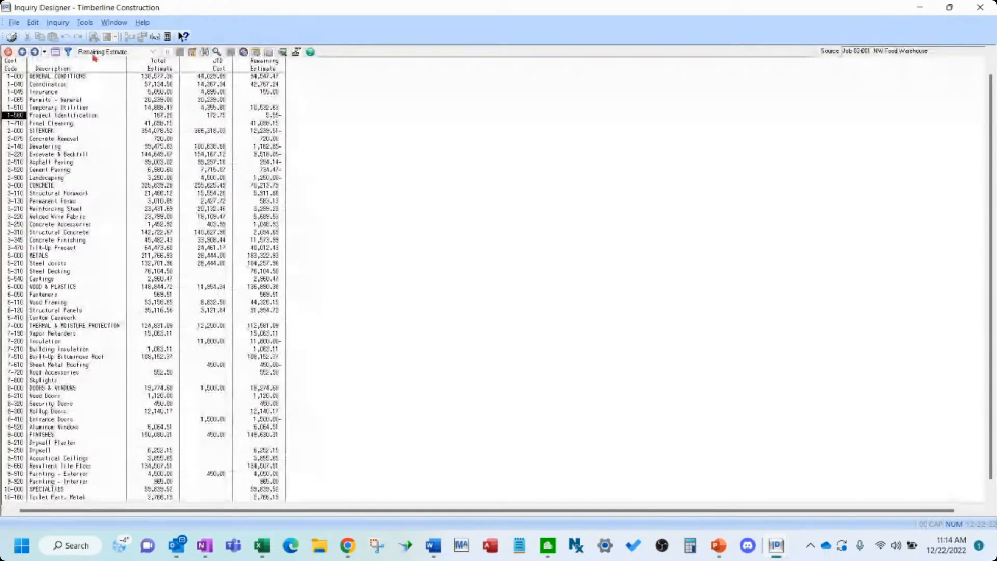
Review the jumps defined for the JC - Cost Code level and accept them with the category option.
{"action": "left_click", "coordinate": [244, 54]}
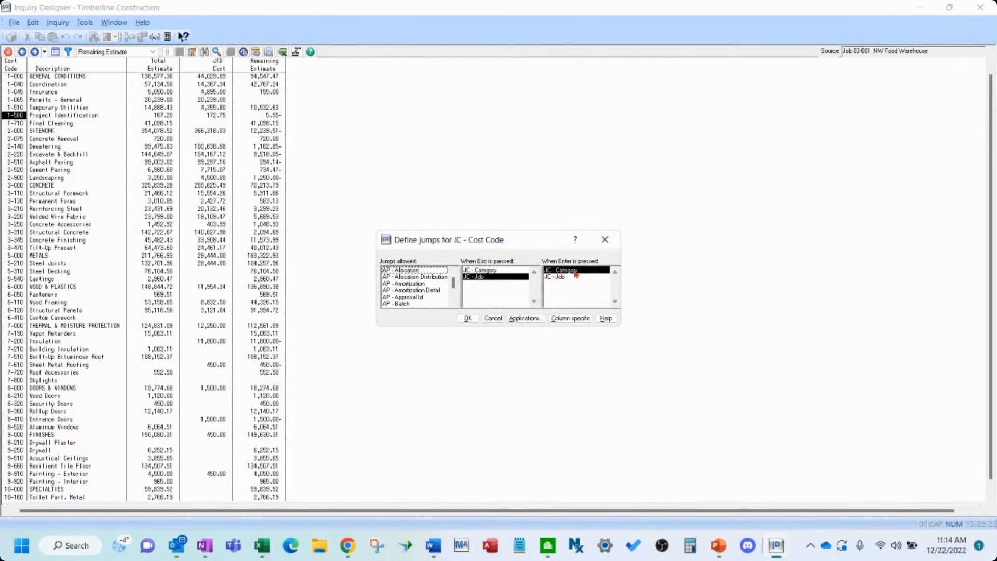
{"action": "left_click", "coordinate": [467, 318]}
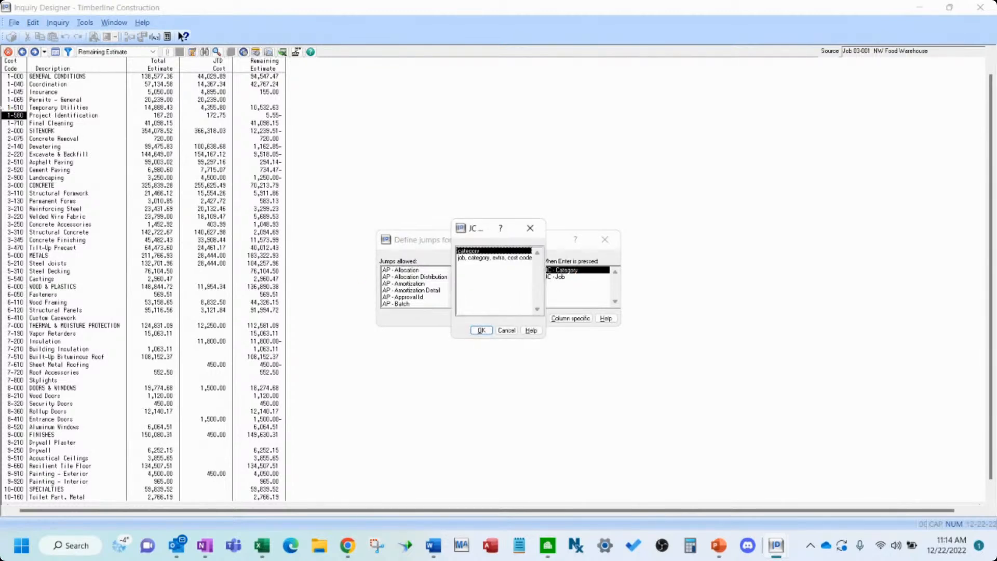
{"action": "left_click", "coordinate": [483, 330]}
Jump from cost code 1-580 to its categories and review the JC - Category jumps without changing them.
{"action": "double_click", "coordinate": [15, 115]}
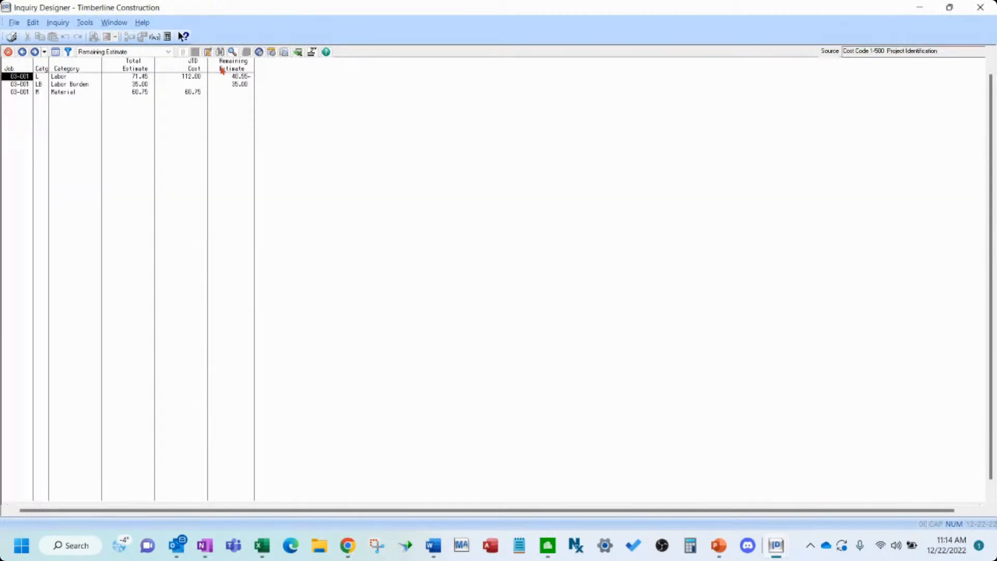
{"action": "left_click", "coordinate": [258, 53]}
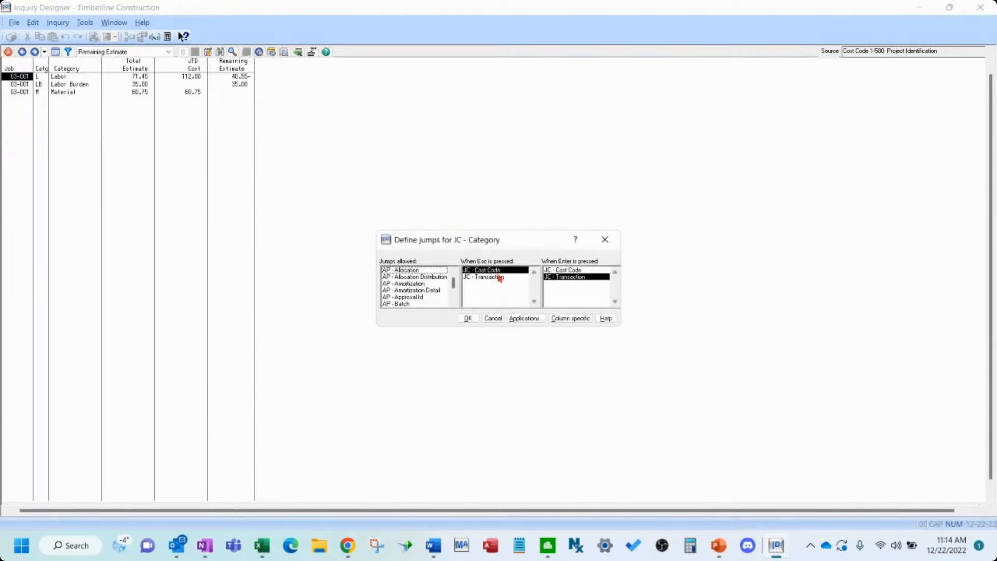
{"action": "left_click", "coordinate": [492, 318]}
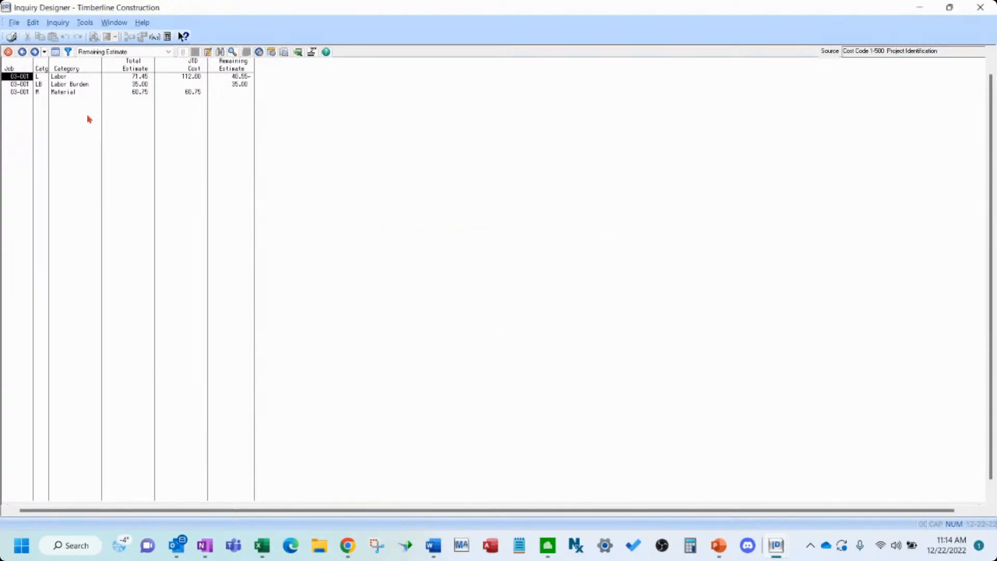
Jump from the Material category to its transactions and review the JC - Transaction jumps without changing them.
{"action": "double_click", "coordinate": [27, 92]}
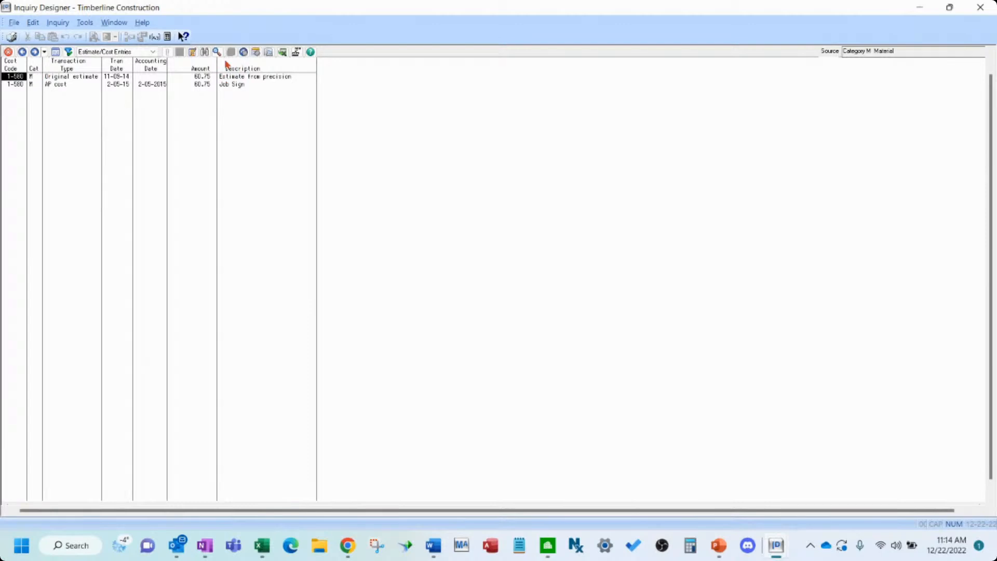
{"action": "left_click", "coordinate": [243, 52]}
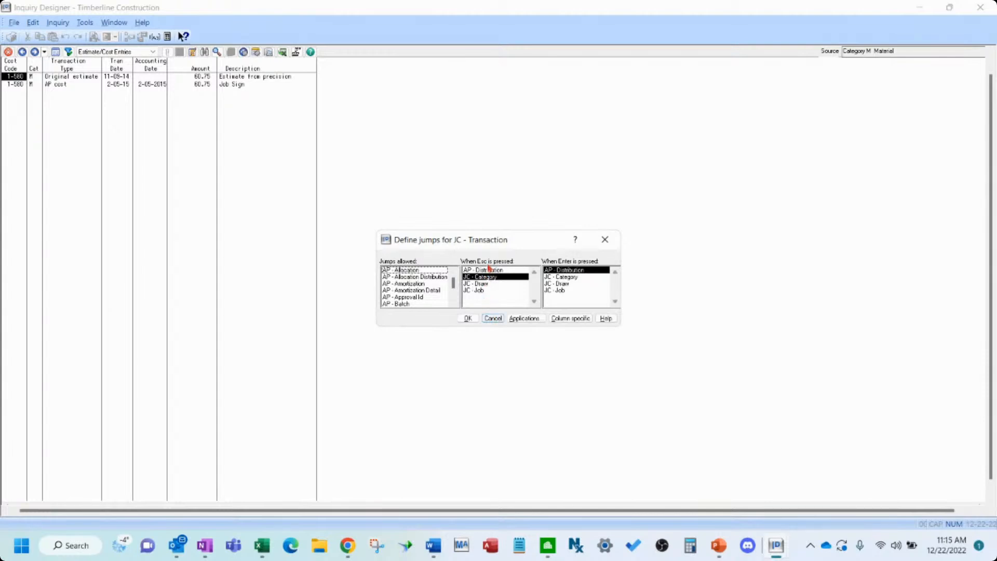
{"action": "left_click", "coordinate": [493, 318]}
Step back from the Material transactions through the category and cost code levels to the job list.
{"action": "key", "text": "Escape"}
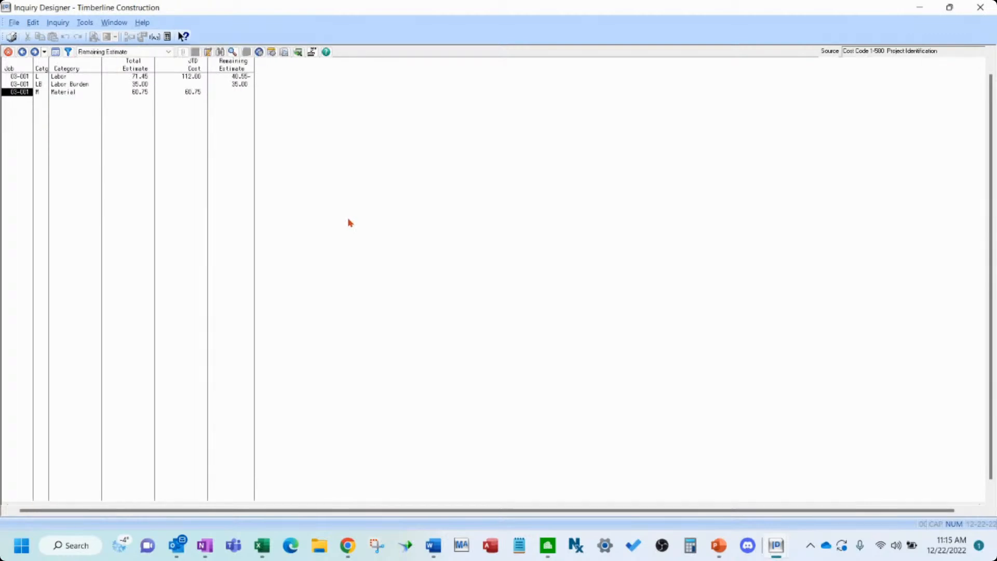
{"action": "key", "text": "Escape"}
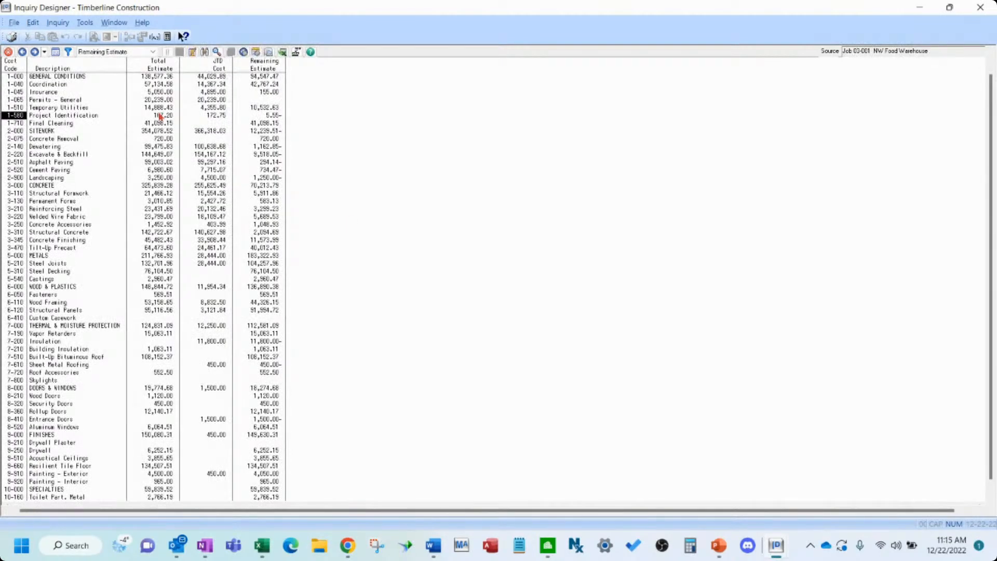
{"action": "key", "text": "Escape"}
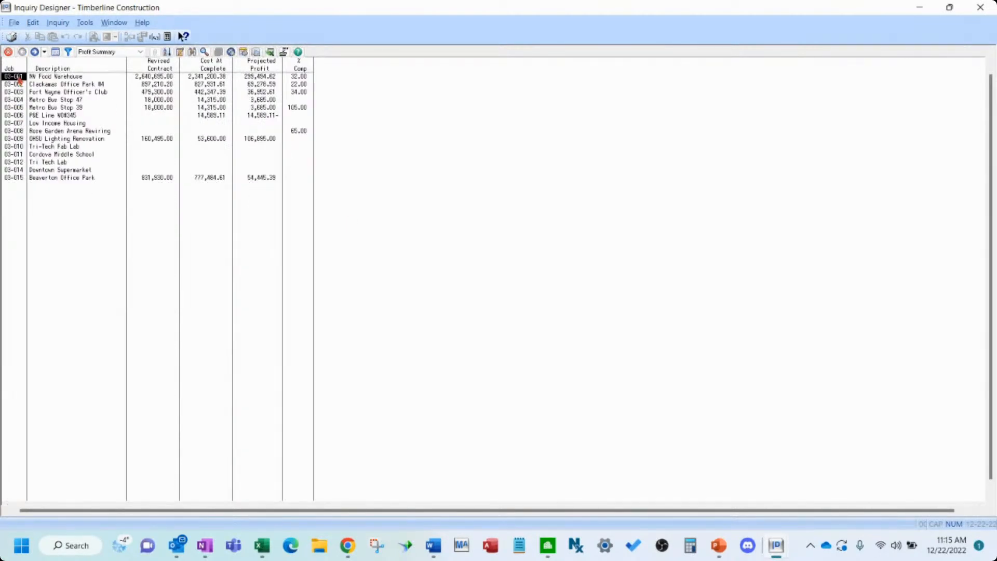
Drill from job 03-001 through cost code 1-580 to the Material category's estimate and cost entries.
{"action": "double_click", "coordinate": [20, 78]}
{"action": "double_click", "coordinate": [23, 116]}
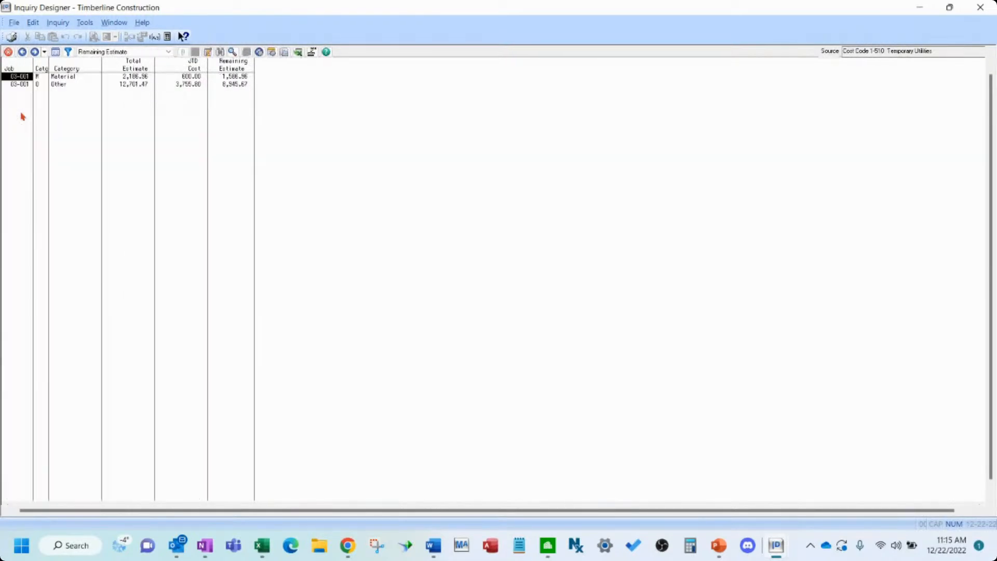
{"action": "left_click", "coordinate": [22, 52]}
{"action": "double_click", "coordinate": [20, 115]}
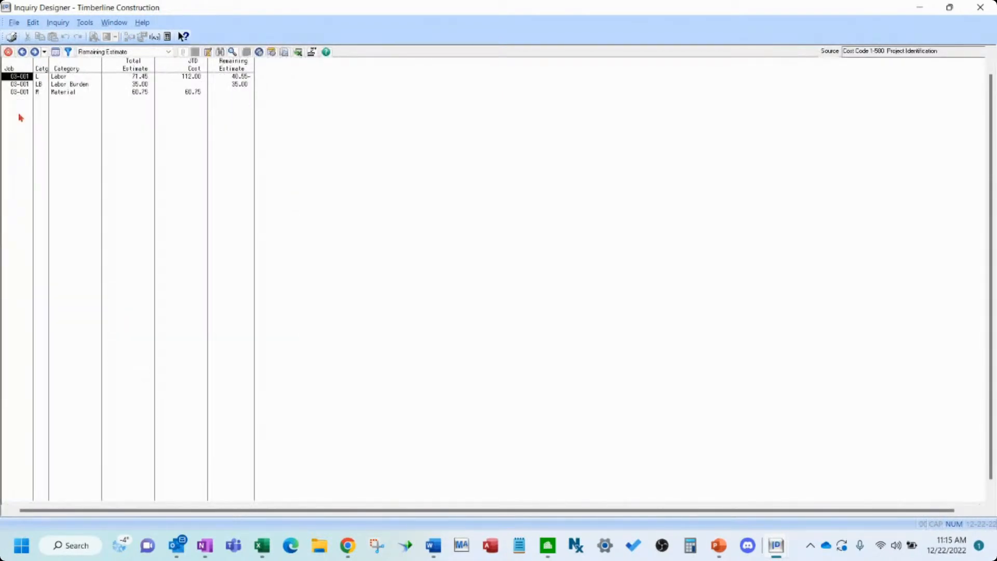
{"action": "double_click", "coordinate": [23, 92]}
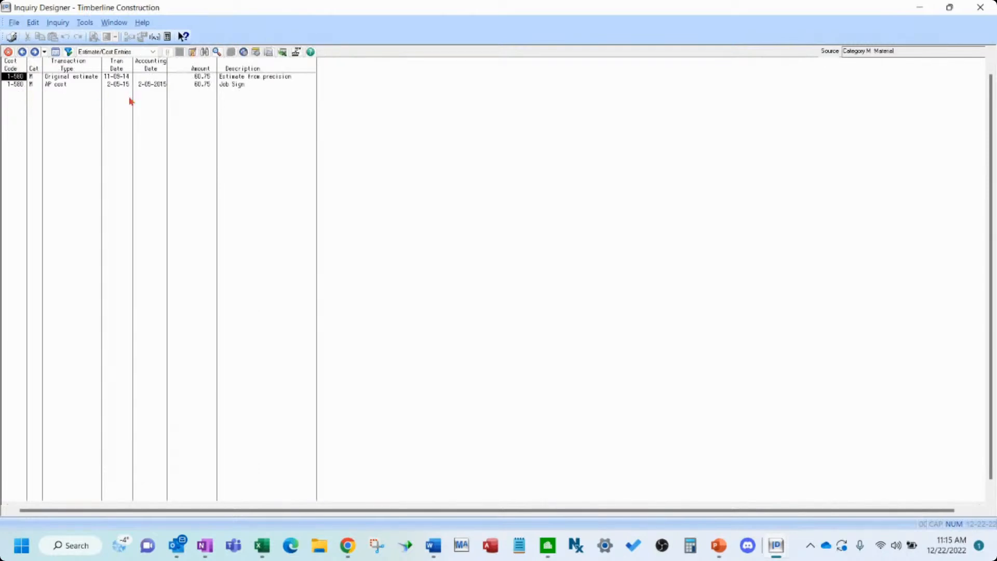
Jump from the AP cost amount to its AP distribution and review the AP - Distribution jumps, accepting them as defined.
{"action": "double_click", "coordinate": [202, 84]}
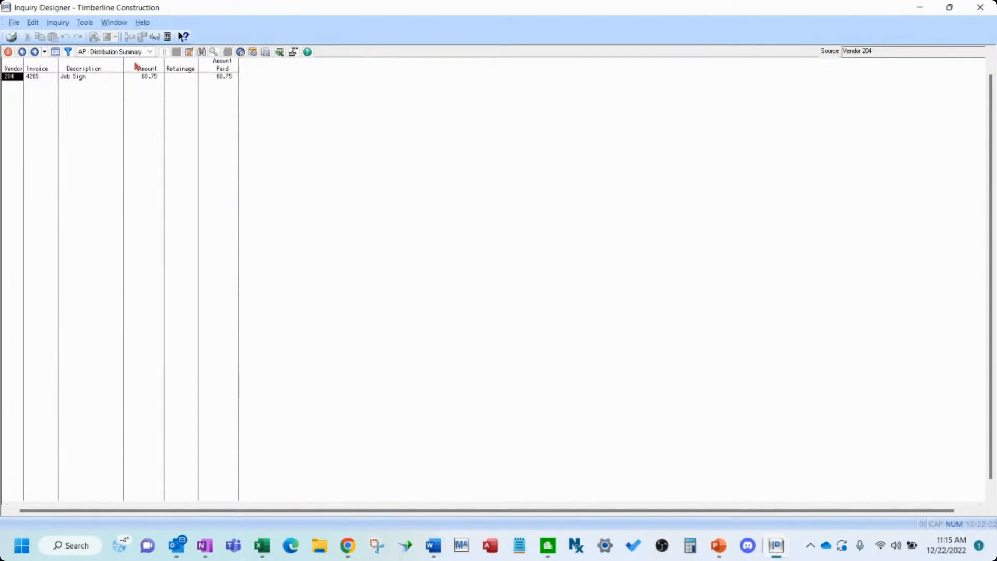
{"action": "left_click", "coordinate": [241, 53]}
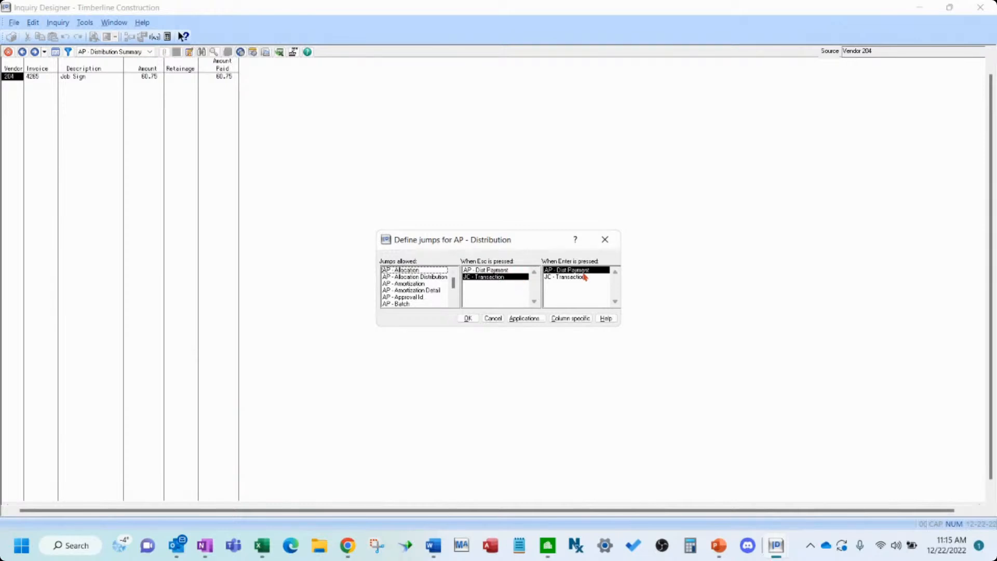
{"action": "left_click", "coordinate": [467, 318]}
View the payment behind the distribution's amount paid and its AP - Dist Payment jumps, and return to the distribution summary.
{"action": "double_click", "coordinate": [226, 78]}
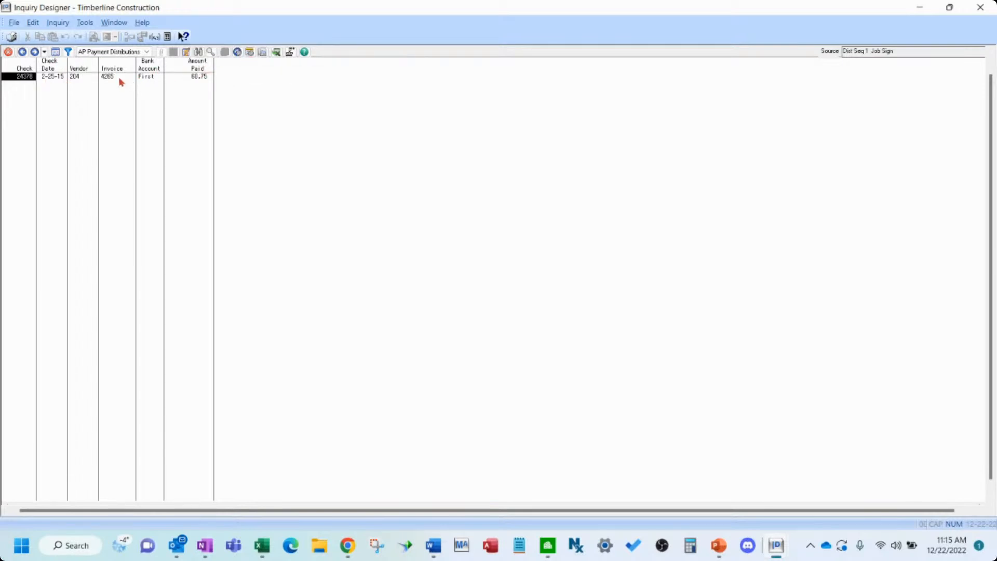
{"action": "left_click", "coordinate": [238, 53]}
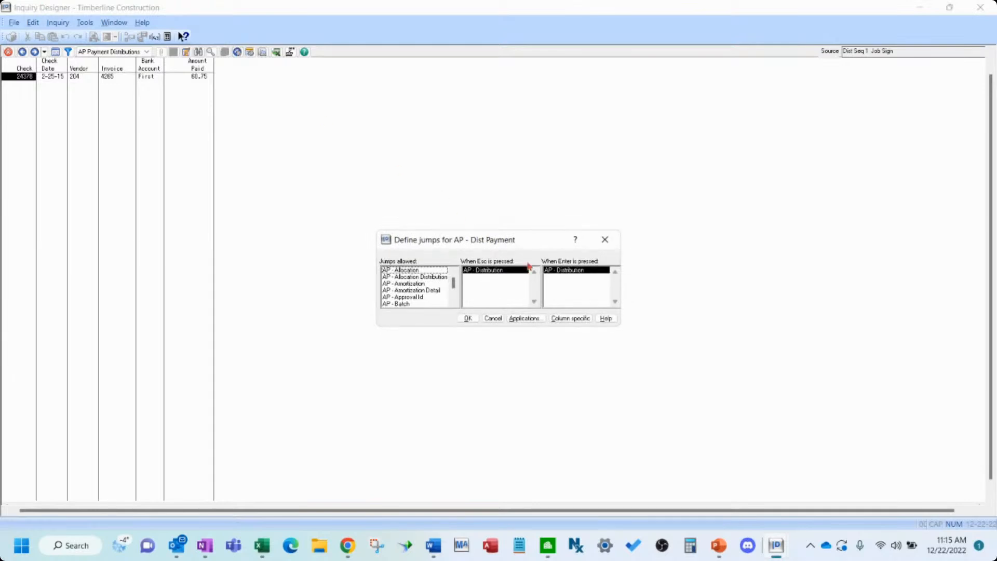
{"action": "left_click", "coordinate": [492, 319]}
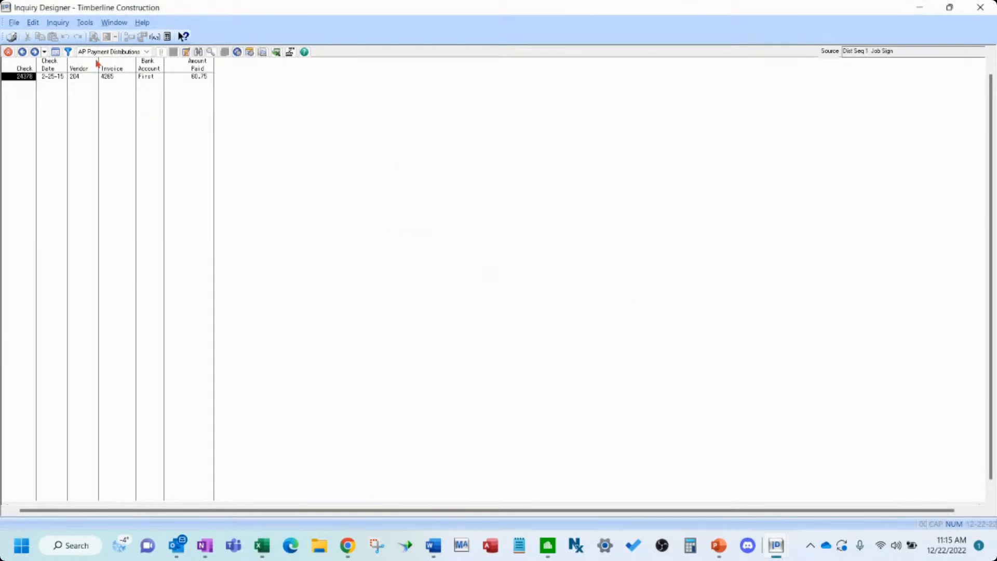
{"action": "left_click", "coordinate": [24, 52]}
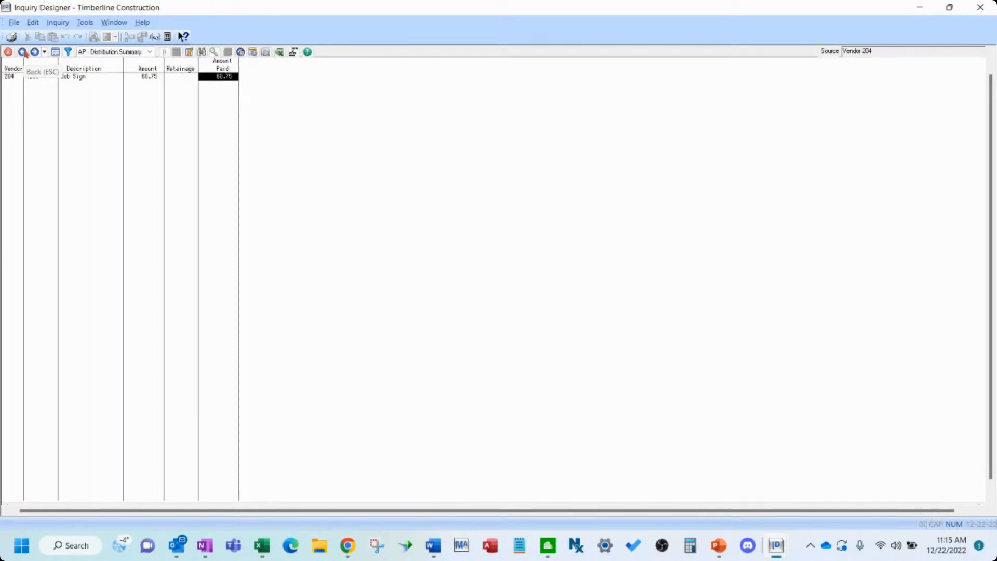
Return to the Estimate/Cost Entries and review the jumps allowed from the AP cost transaction under JC - Transaction.
{"action": "left_click", "coordinate": [23, 52]}
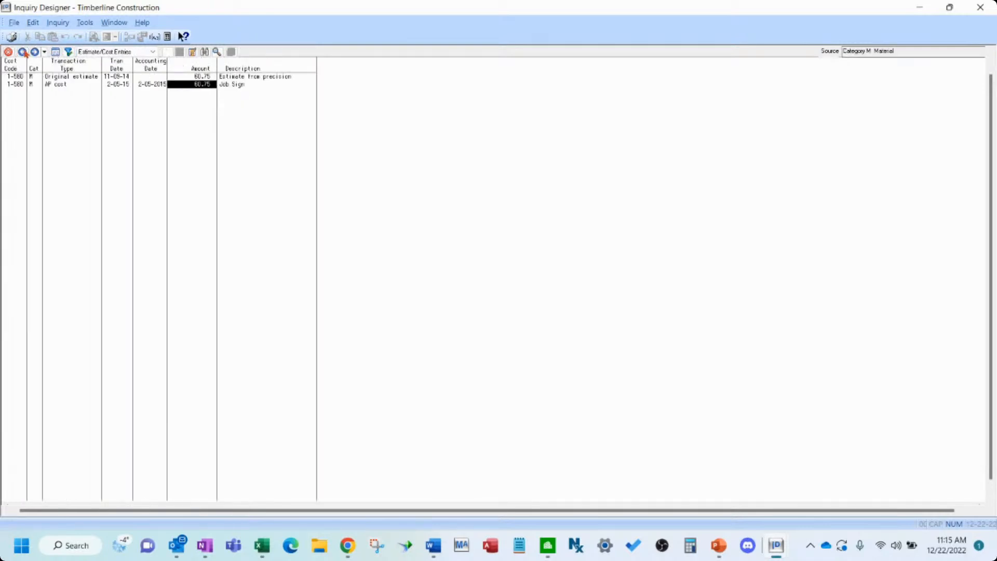
{"action": "left_click", "coordinate": [21, 85]}
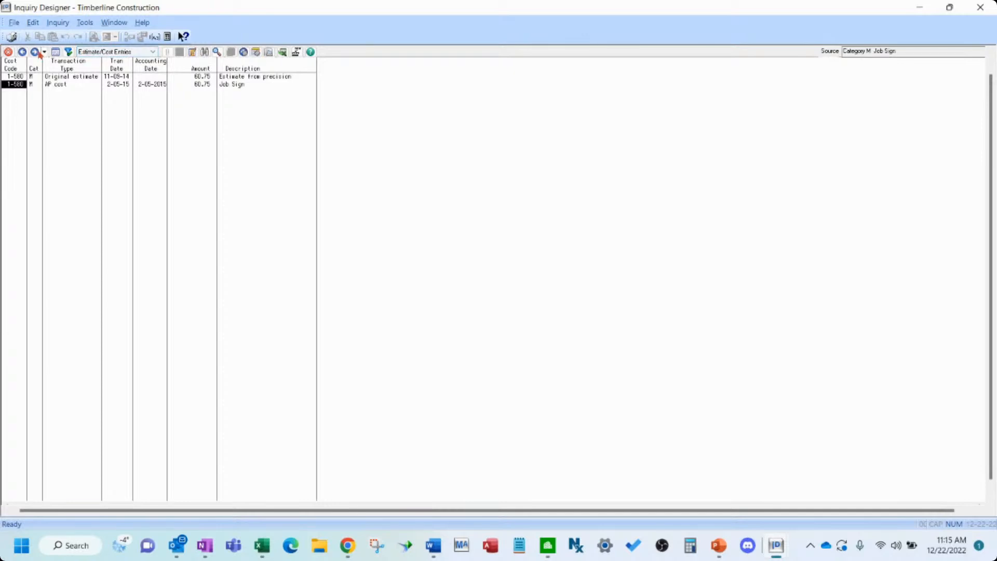
{"action": "left_click", "coordinate": [244, 52]}
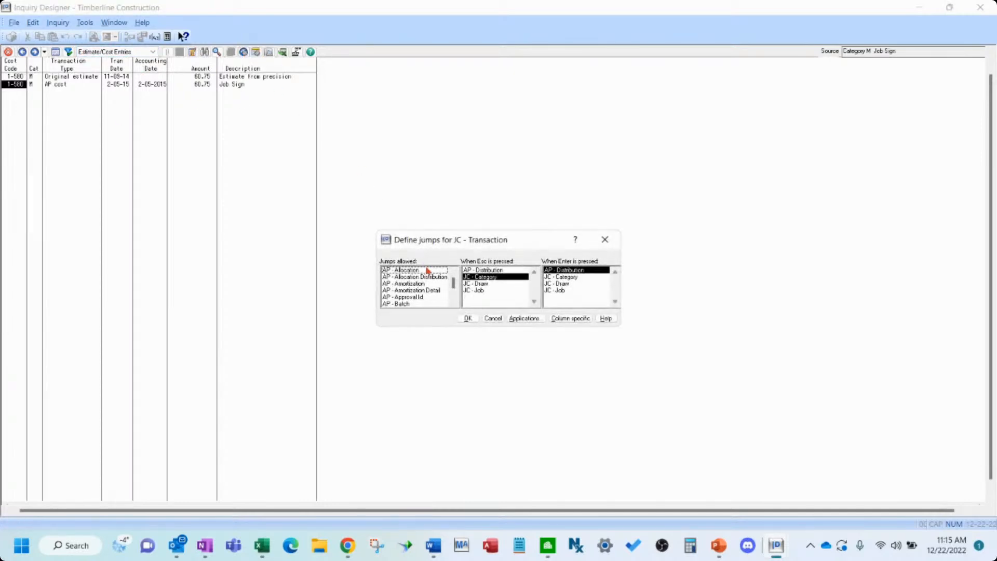
{"action": "scroll", "coordinate": [451, 288], "scroll_direction": "down", "scroll_amount": 10}
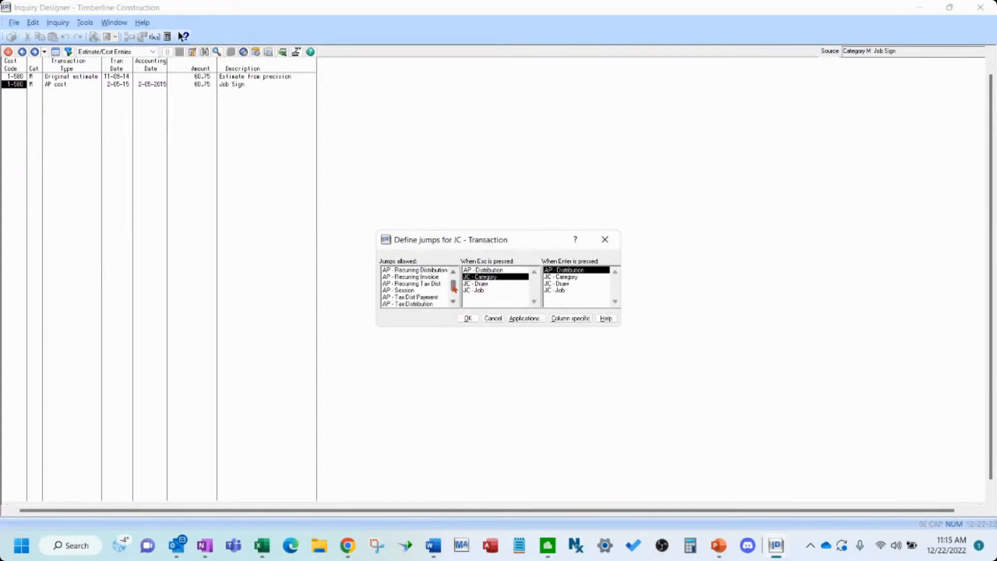
{"action": "scroll", "coordinate": [453, 279], "scroll_direction": "up", "scroll_amount": 5}
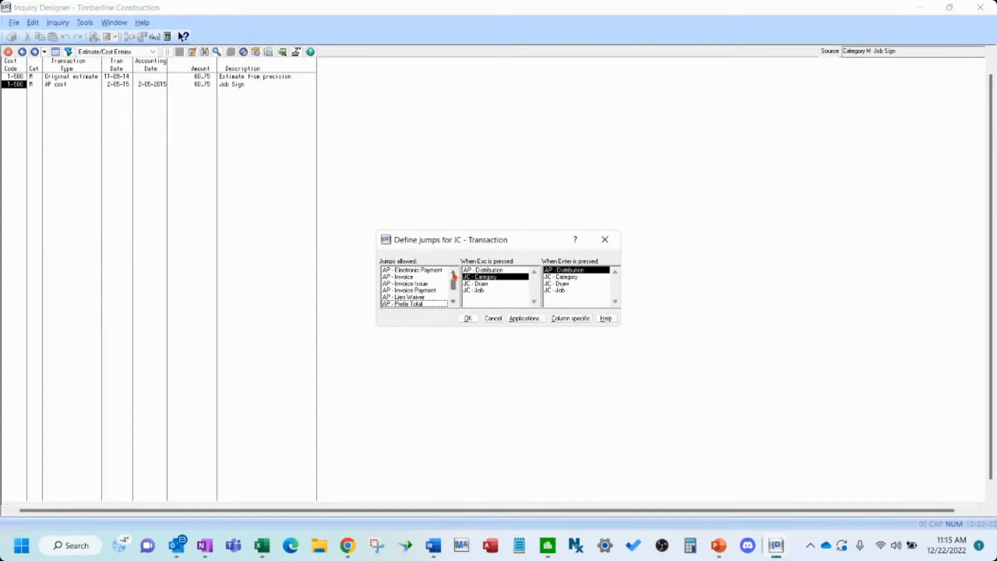
{"action": "left_click", "coordinate": [453, 273]}
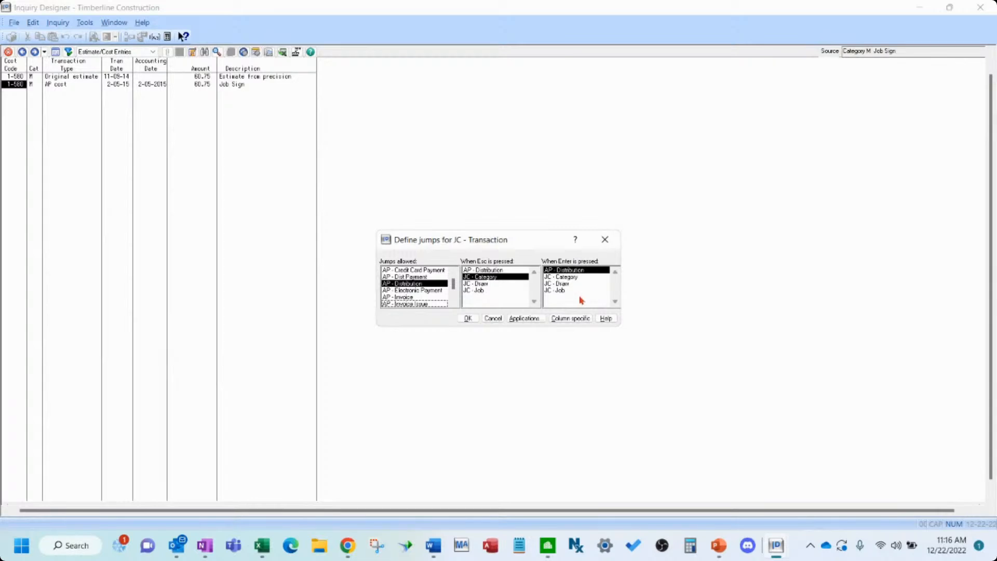
Set the JC - Transaction Enter jump to JC - Category and have AP - Distribution use vendor, invoice, dist seq.
{"action": "left_click", "coordinate": [573, 278]}
{"action": "left_click", "coordinate": [574, 284]}
{"action": "left_click", "coordinate": [569, 291]}
{"action": "left_click", "coordinate": [574, 271]}
{"action": "left_click", "coordinate": [573, 277]}
{"action": "left_click", "coordinate": [568, 291]}
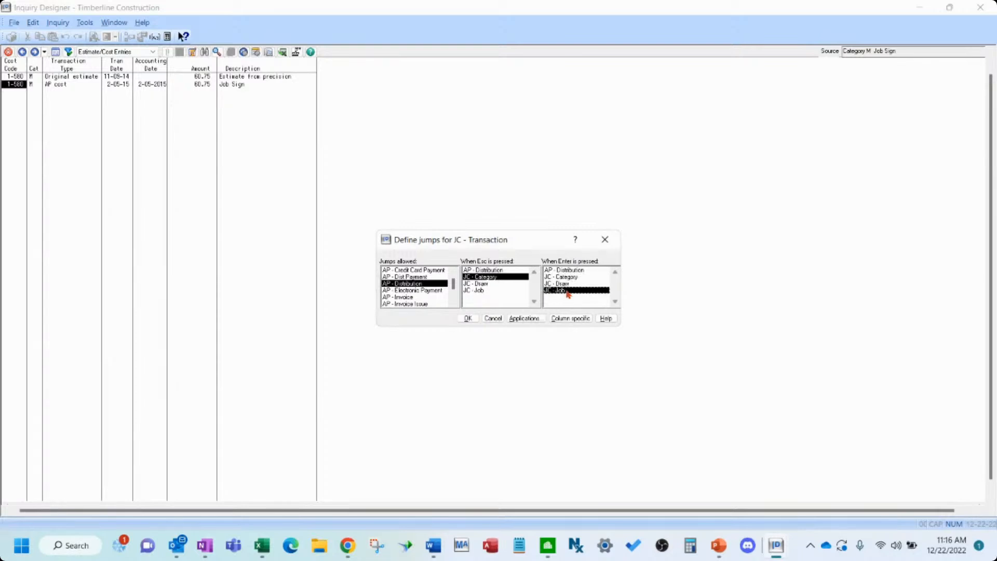
{"action": "left_click", "coordinate": [573, 272]}
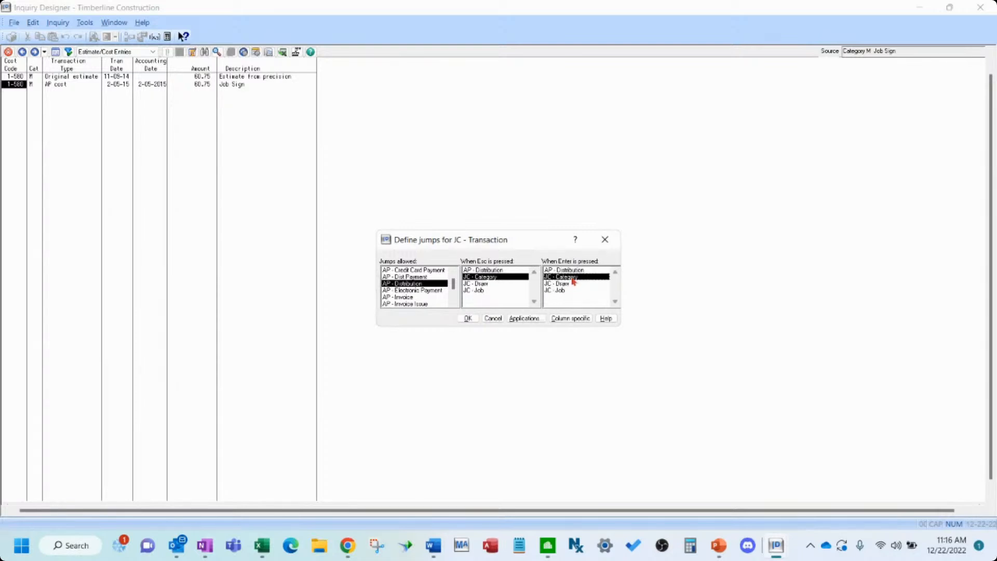
{"action": "left_click", "coordinate": [467, 317]}
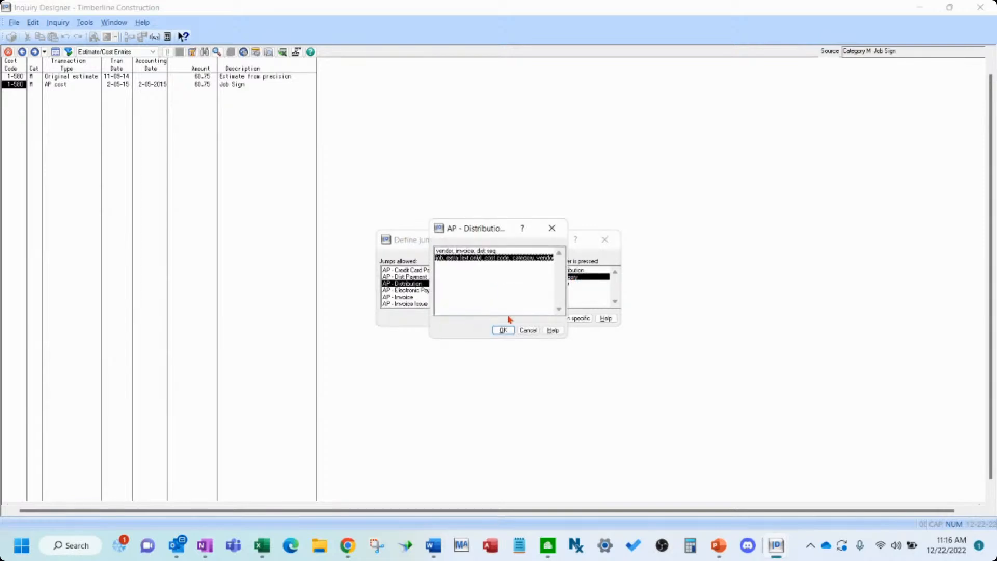
{"action": "left_click", "coordinate": [468, 251]}
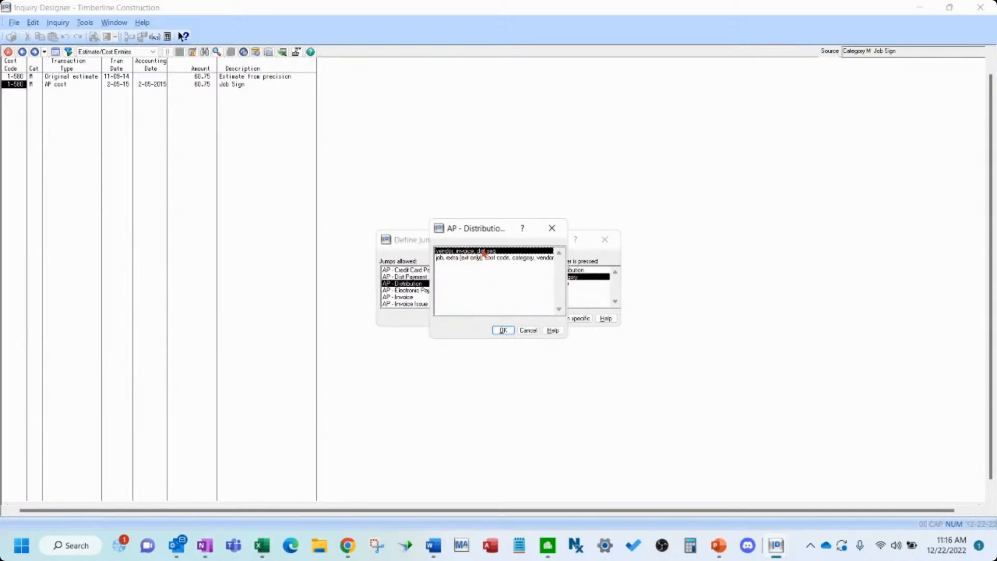
{"action": "left_click", "coordinate": [503, 330]}
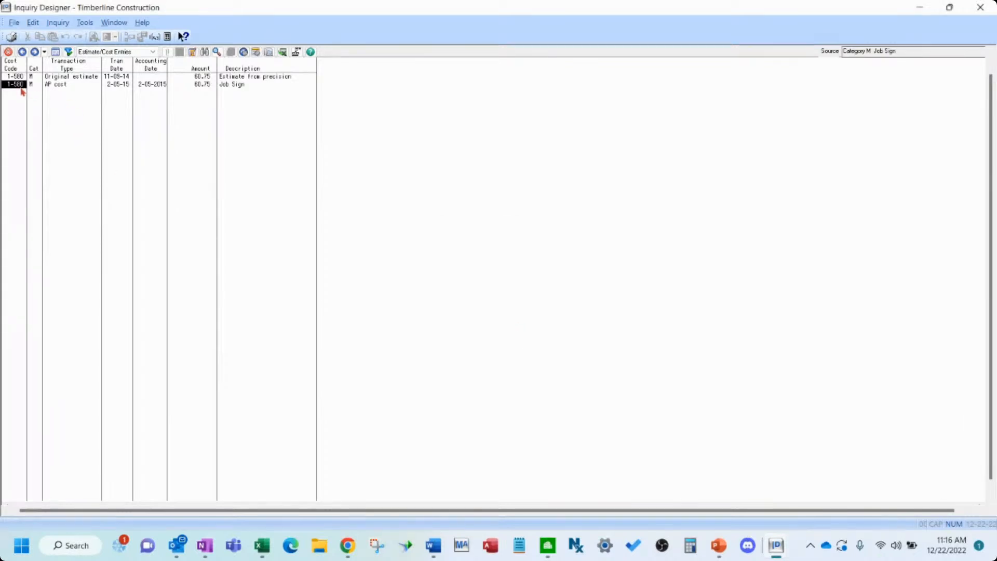
Step back to job 03-001's cost code list, then close the Profit Summary inquiry and Inquiry Manager.
{"action": "left_click", "coordinate": [22, 53]}
{"action": "left_click", "coordinate": [22, 52]}
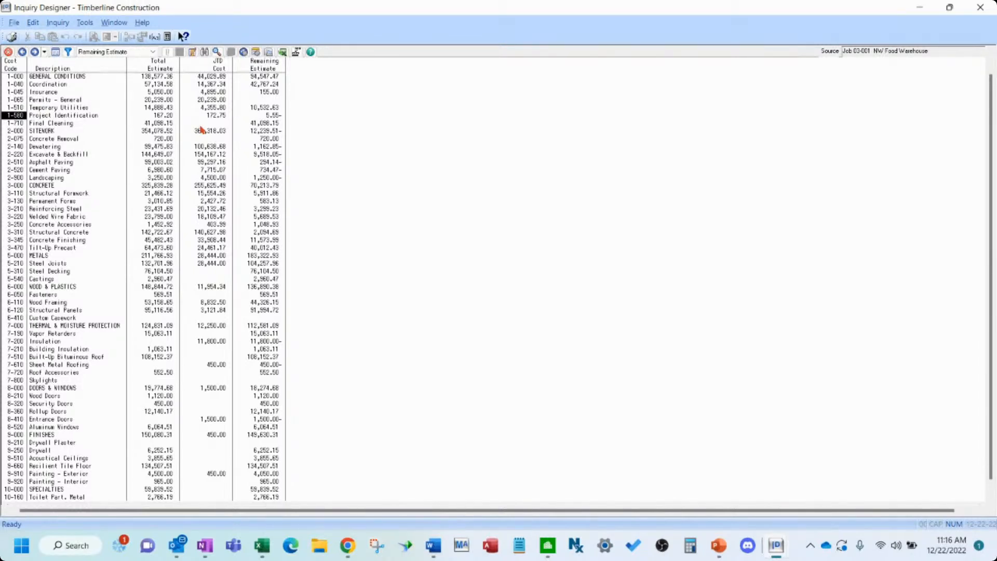
{"action": "left_click", "coordinate": [112, 22]}
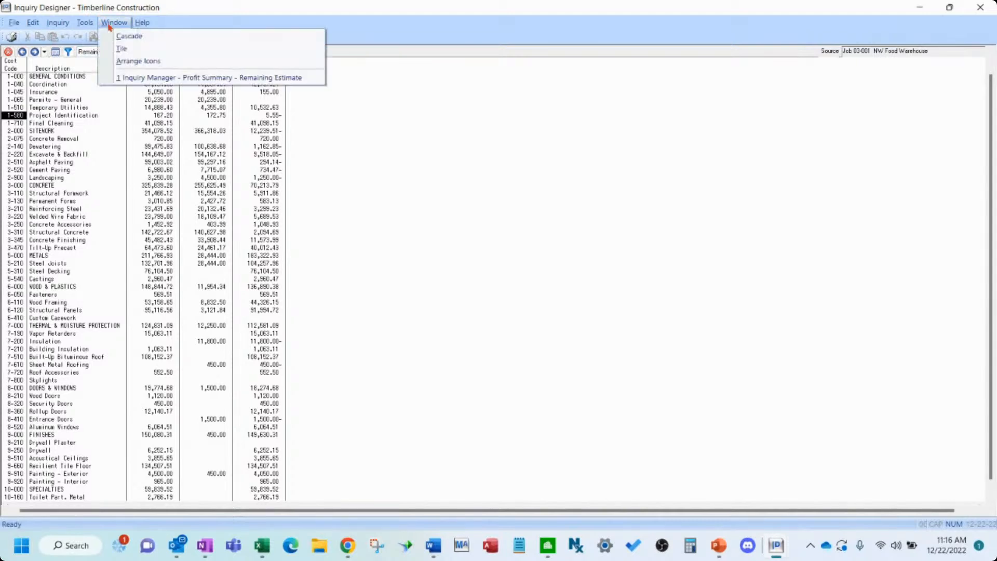
{"action": "left_click", "coordinate": [10, 52]}
{"action": "left_click", "coordinate": [511, 305]}
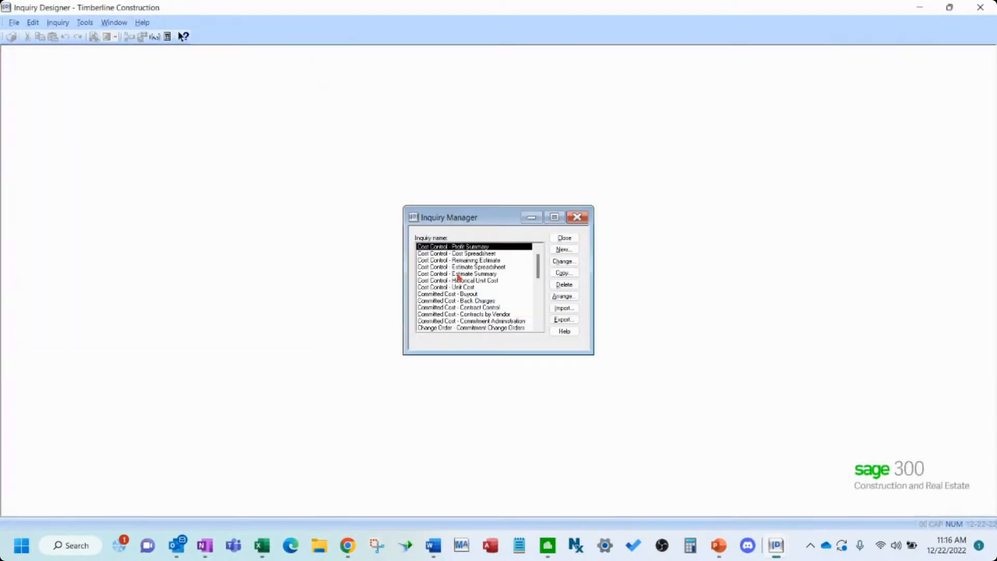
{"action": "left_click", "coordinate": [565, 238]}
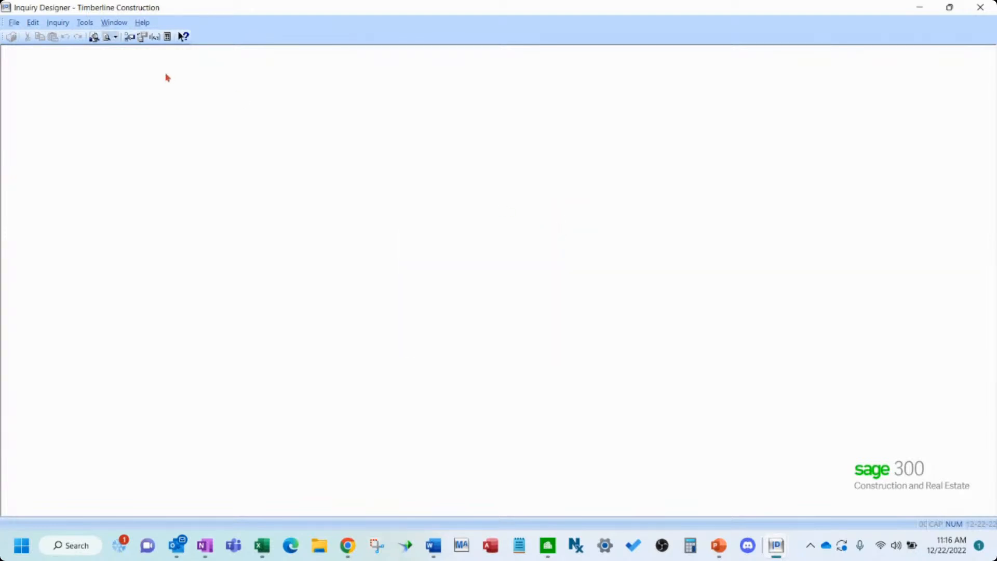
View the Accounts Payable inquiries in Inquiry Manager, highlight Invoices by Job, and close the manager.
{"action": "left_click", "coordinate": [70, 21]}
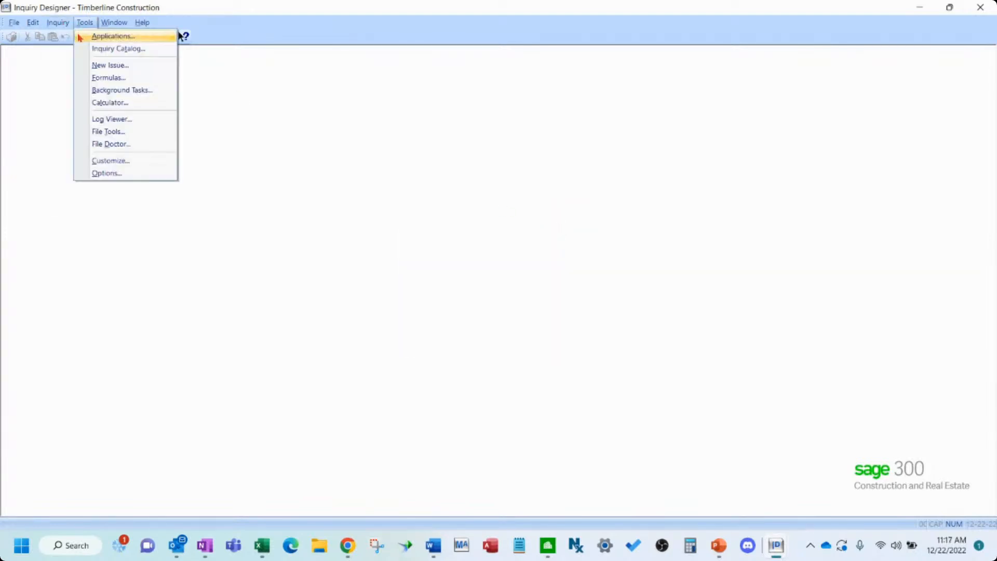
{"action": "left_click", "coordinate": [78, 36]}
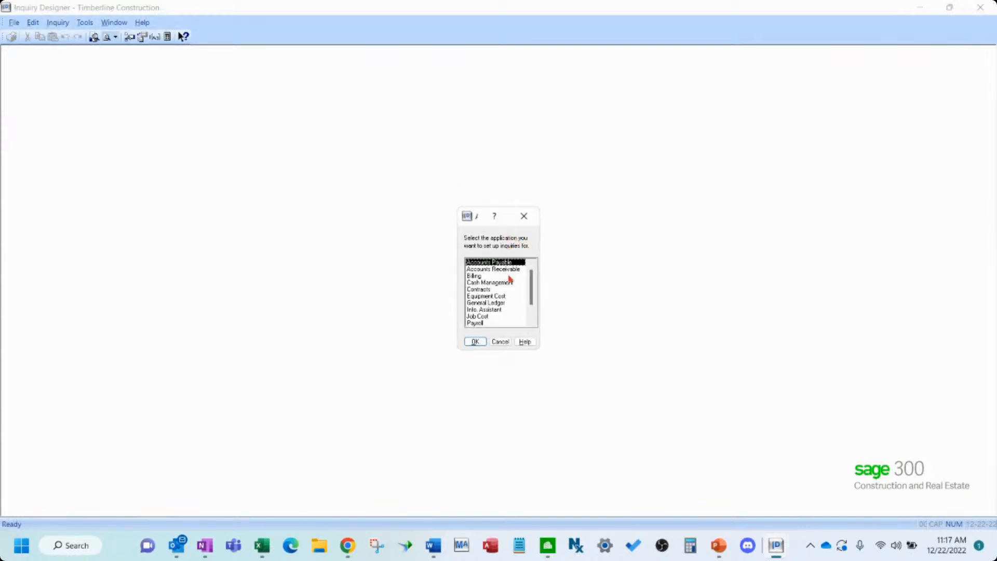
{"action": "left_click", "coordinate": [475, 342]}
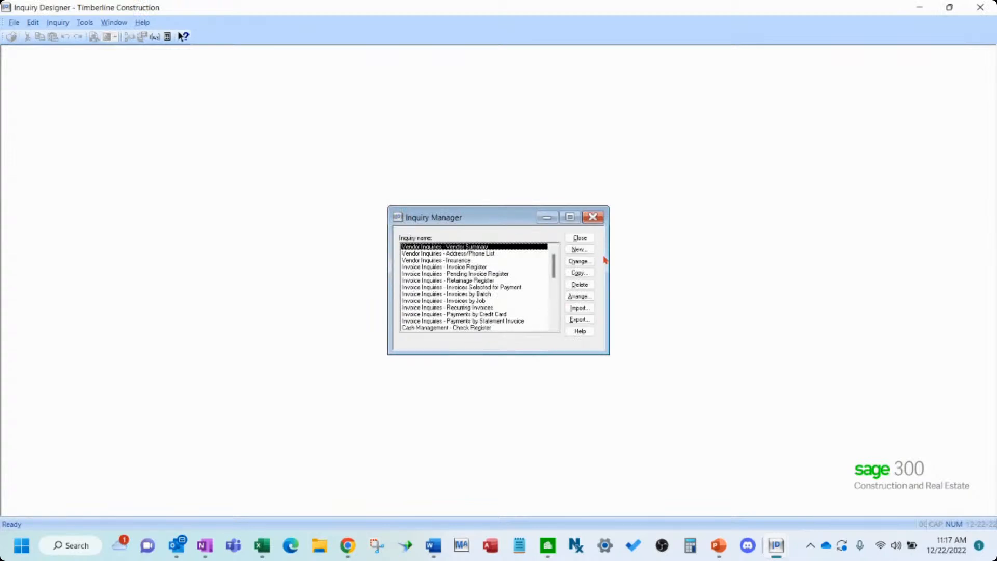
{"action": "left_click", "coordinate": [505, 304]}
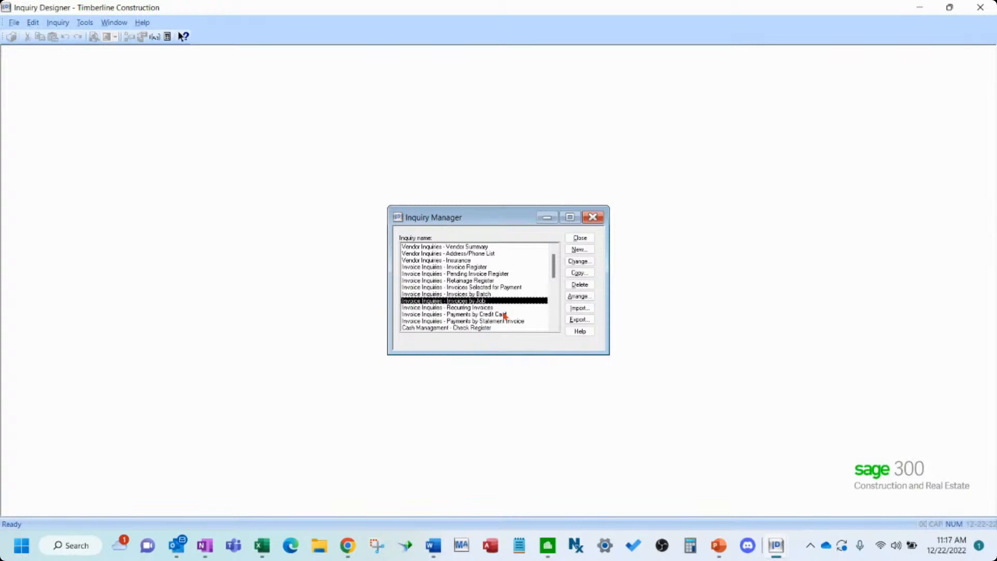
{"action": "left_click", "coordinate": [580, 240]}
View the list of companies available to open without switching company.
{"action": "left_click", "coordinate": [16, 22]}
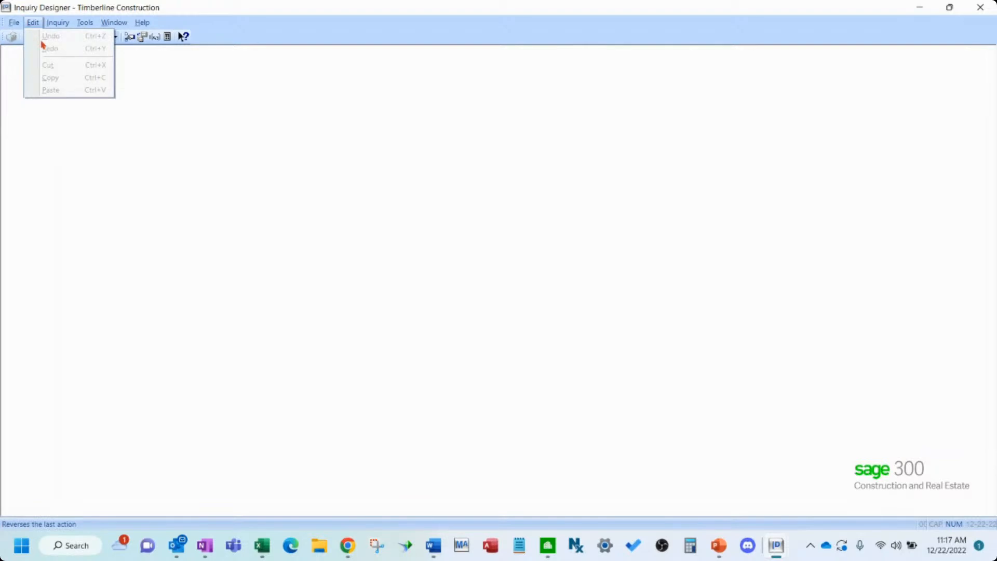
{"action": "left_click", "coordinate": [15, 48]}
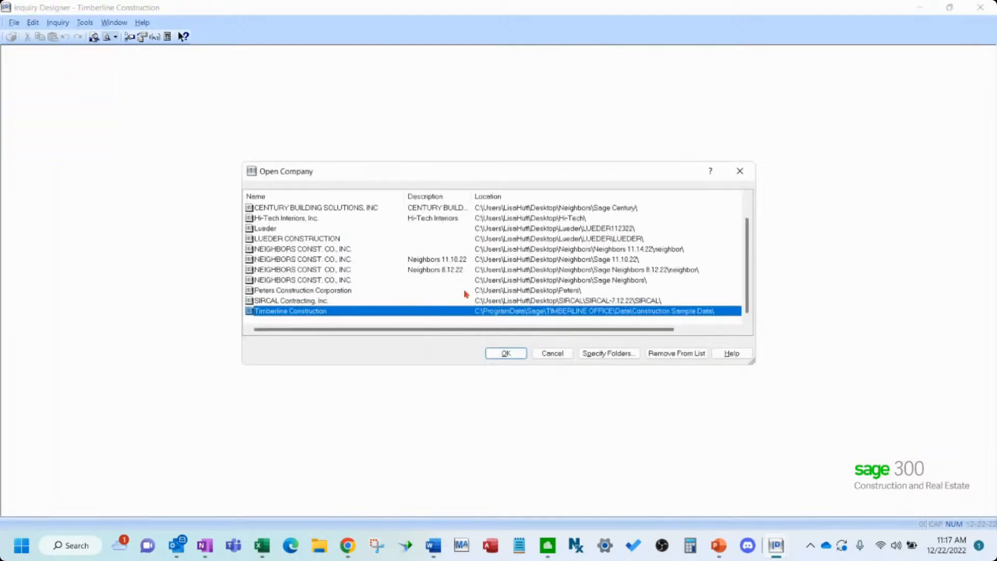
{"action": "left_click", "coordinate": [552, 354]}
Export the Accounts Payable inquiry Payments by Credit Card from Inquiry Manager to the desktop as testinquiry.
{"action": "left_click", "coordinate": [59, 22]}
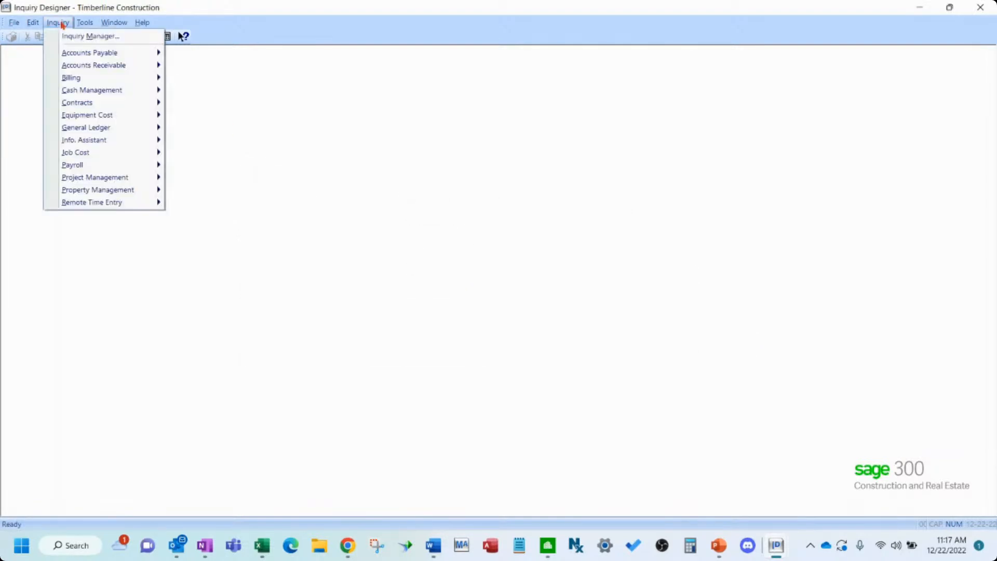
{"action": "left_click", "coordinate": [128, 36]}
{"action": "left_click", "coordinate": [474, 340]}
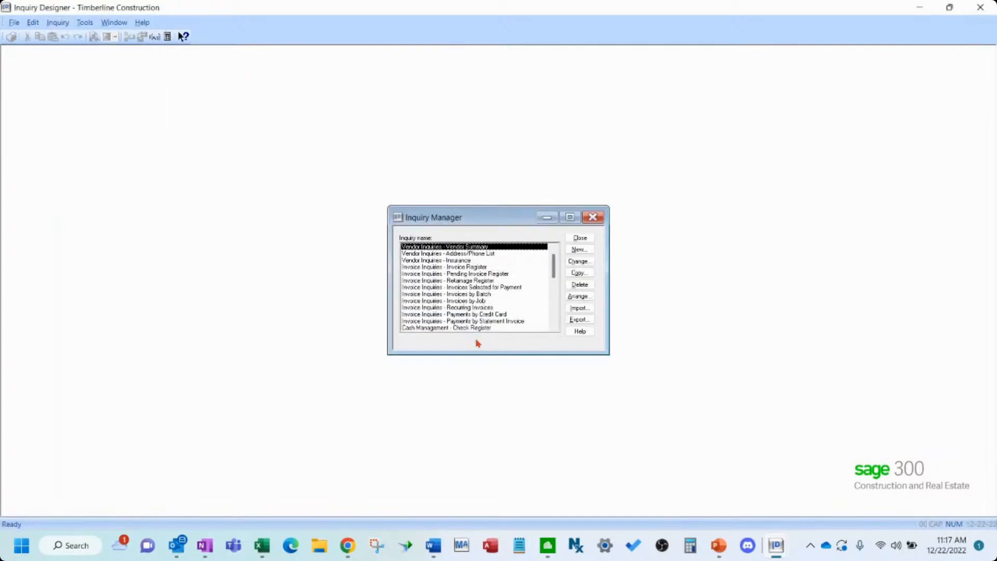
{"action": "left_click", "coordinate": [501, 315]}
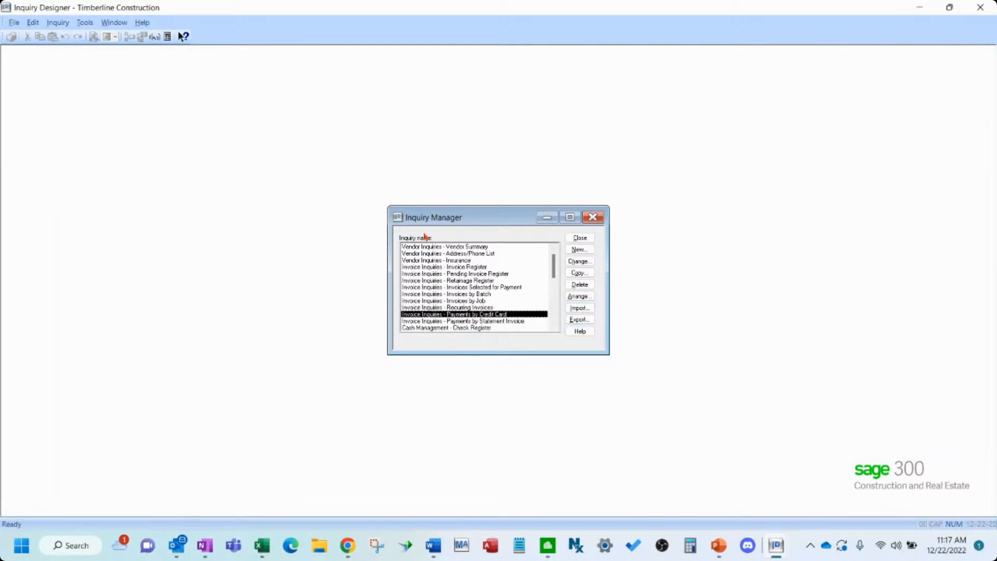
{"action": "left_click", "coordinate": [579, 319]}
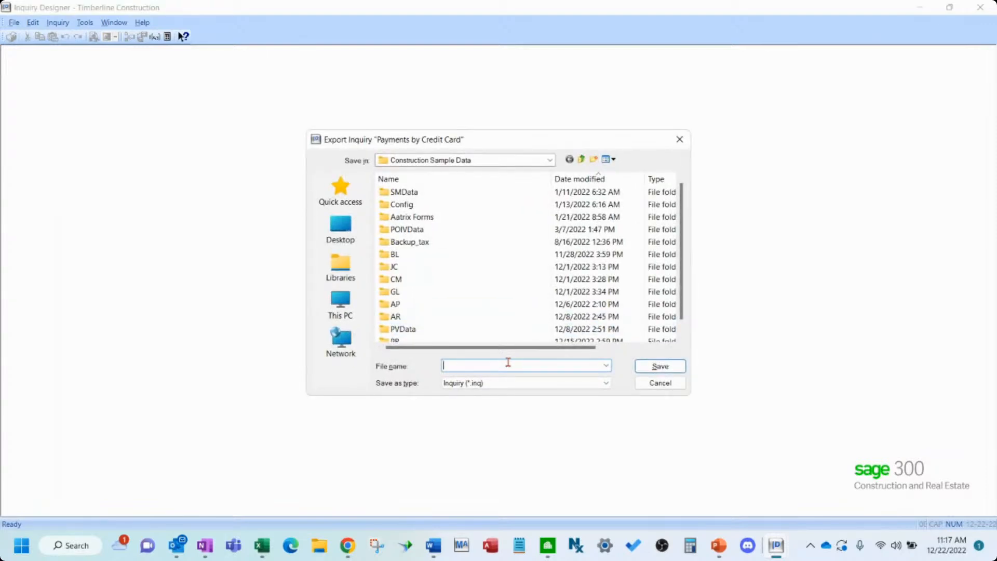
{"action": "type", "text": "testing"}
{"action": "left_click", "coordinate": [340, 229]}
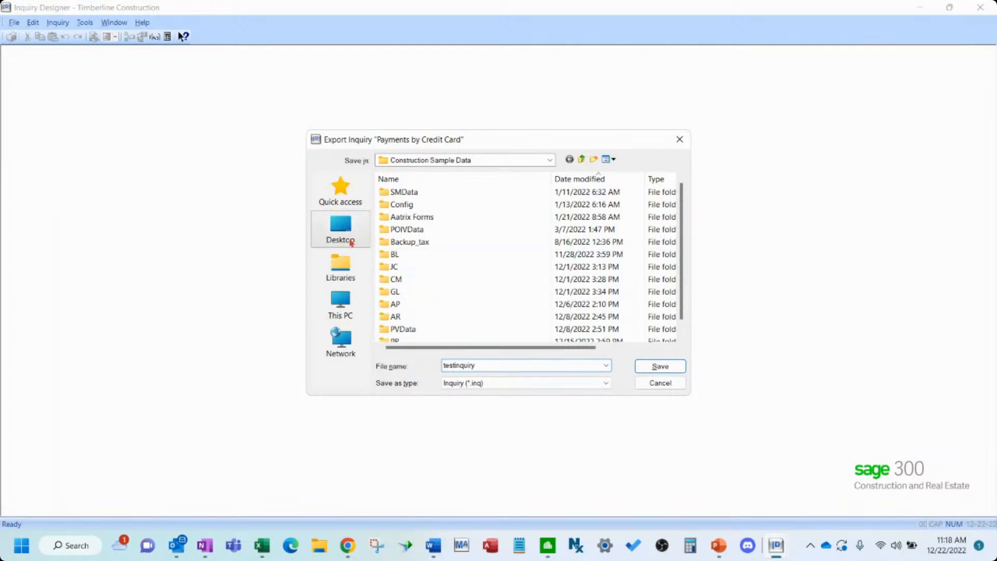
{"action": "left_click", "coordinate": [657, 367]}
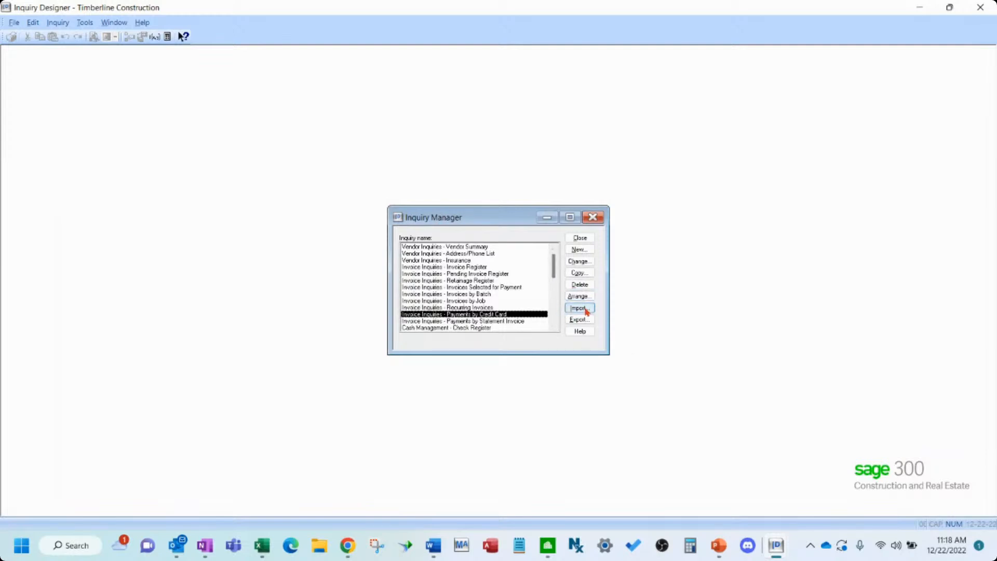
Leave Inquiry Manager and look over the companies that can be opened, keeping Timberline Construction open.
{"action": "left_click", "coordinate": [580, 238]}
{"action": "left_click", "coordinate": [14, 22]}
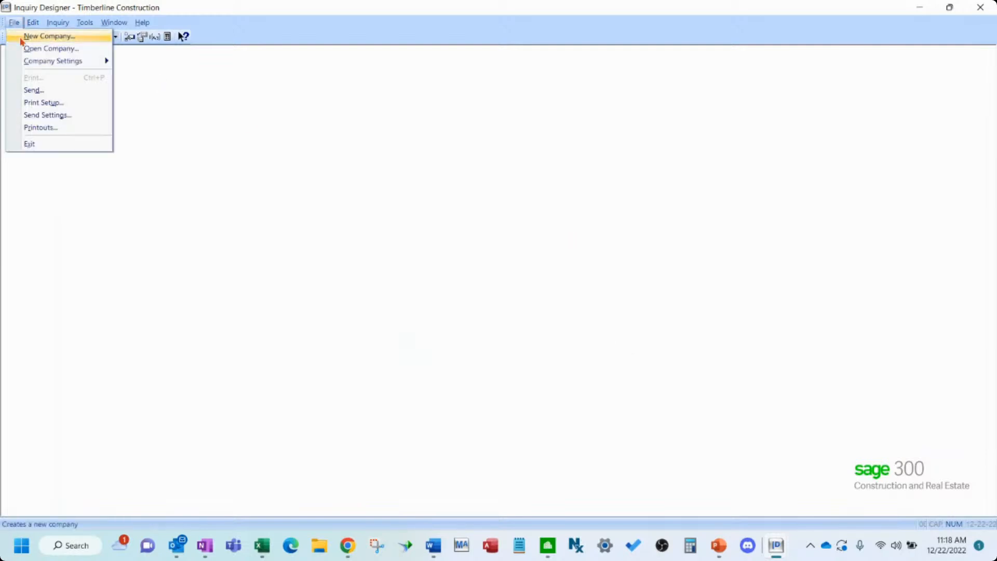
{"action": "left_click", "coordinate": [29, 48]}
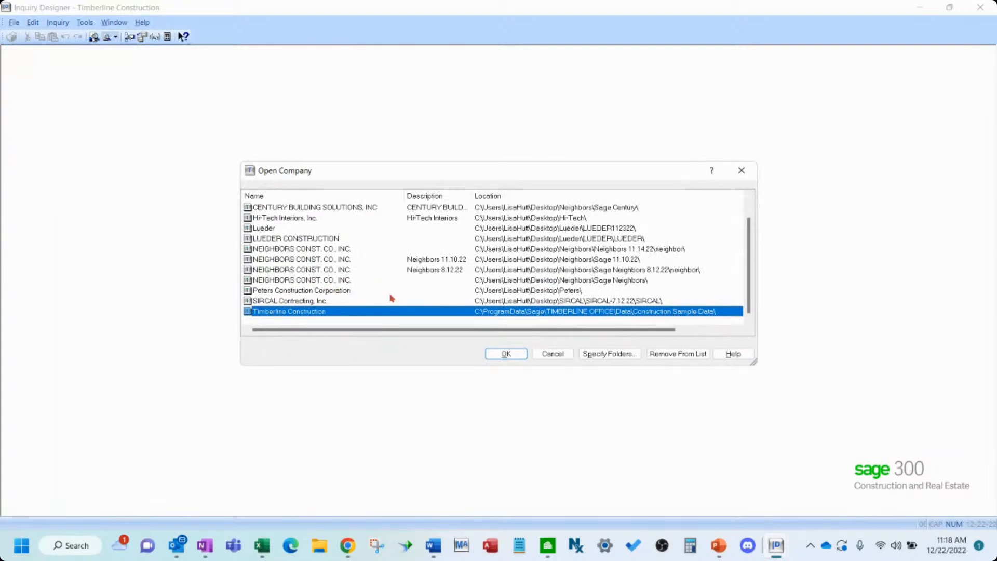
{"action": "left_click", "coordinate": [552, 354]}
Reopen Inquiry Manager for Accounts Payable and look through its inquiries down to the last entries.
{"action": "left_click", "coordinate": [58, 22]}
{"action": "left_click", "coordinate": [63, 36]}
{"action": "left_click", "coordinate": [476, 340]}
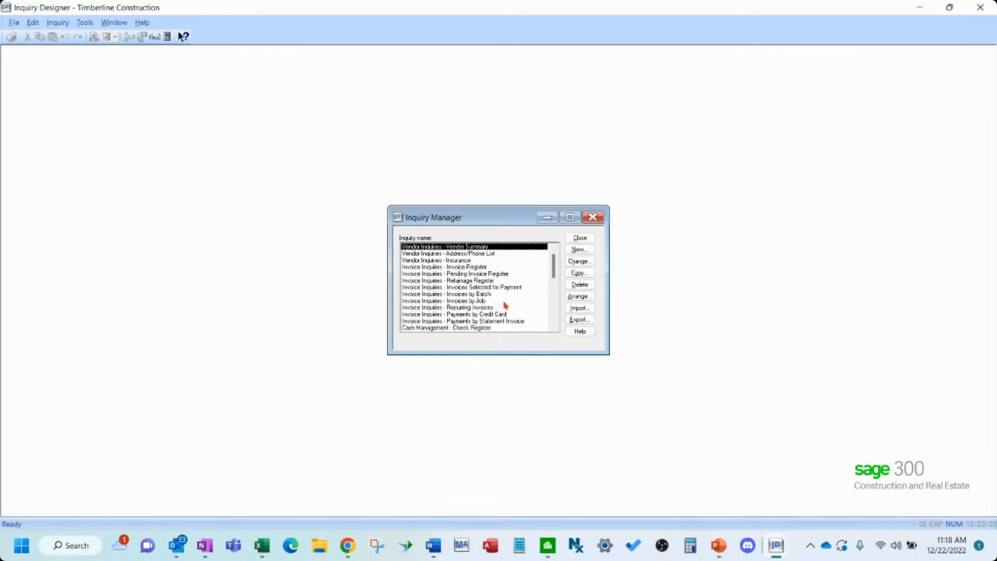
{"action": "scroll", "coordinate": [507, 304], "scroll_direction": "down", "scroll_amount": 10}
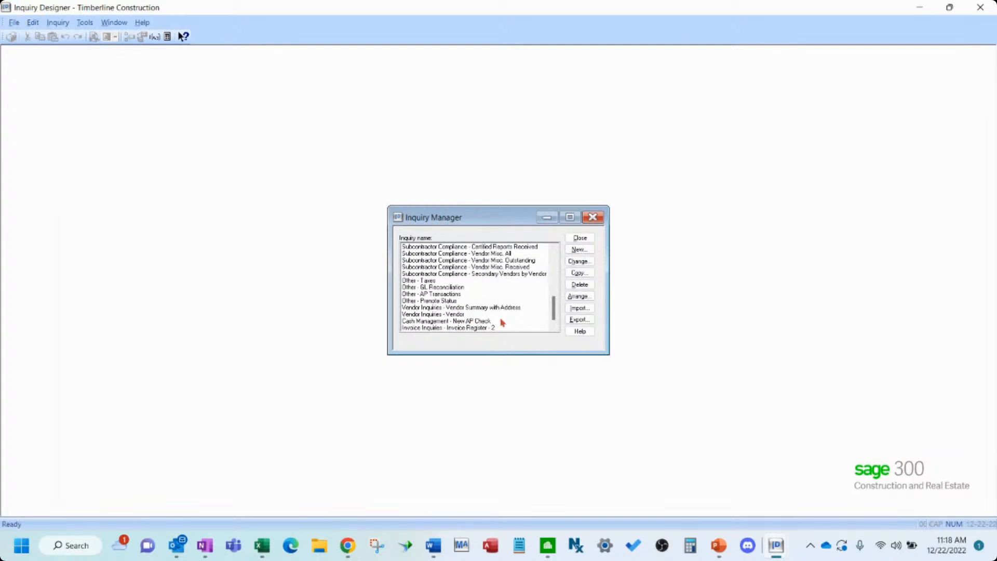
Rearrange the Accounts Payable inquiry menu by moving Invoice Register down five places, just after Invoices by Job.
{"action": "left_click", "coordinate": [589, 297]}
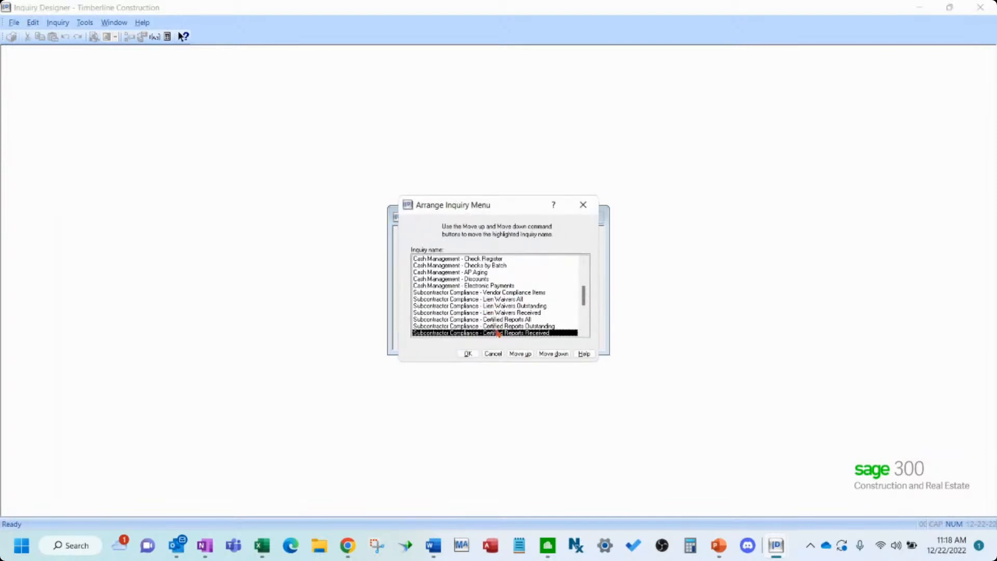
{"action": "scroll", "coordinate": [498, 332], "scroll_direction": "up", "scroll_amount": 3}
{"action": "scroll", "coordinate": [498, 331], "scroll_direction": "up", "scroll_amount": 1}
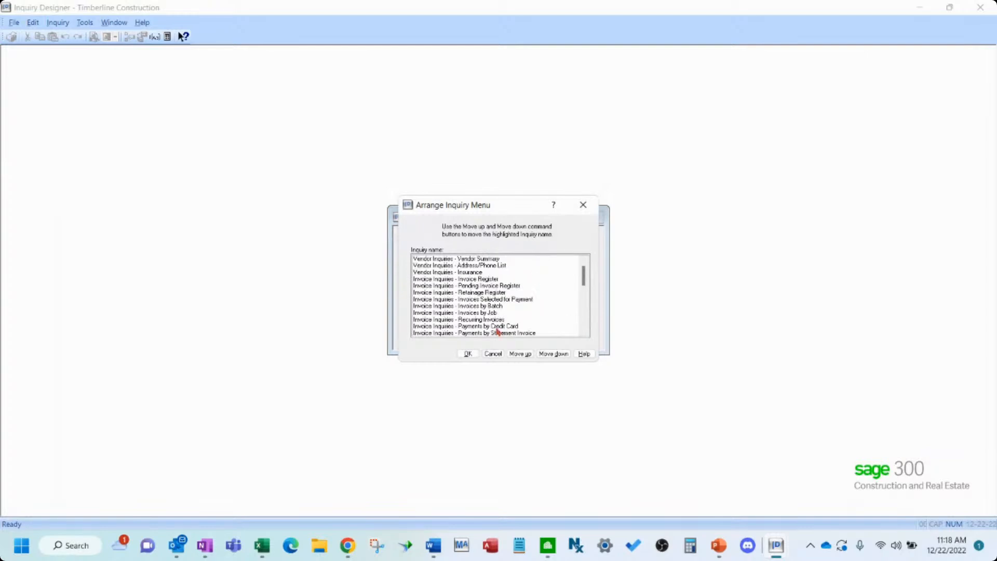
{"action": "left_click", "coordinate": [509, 281]}
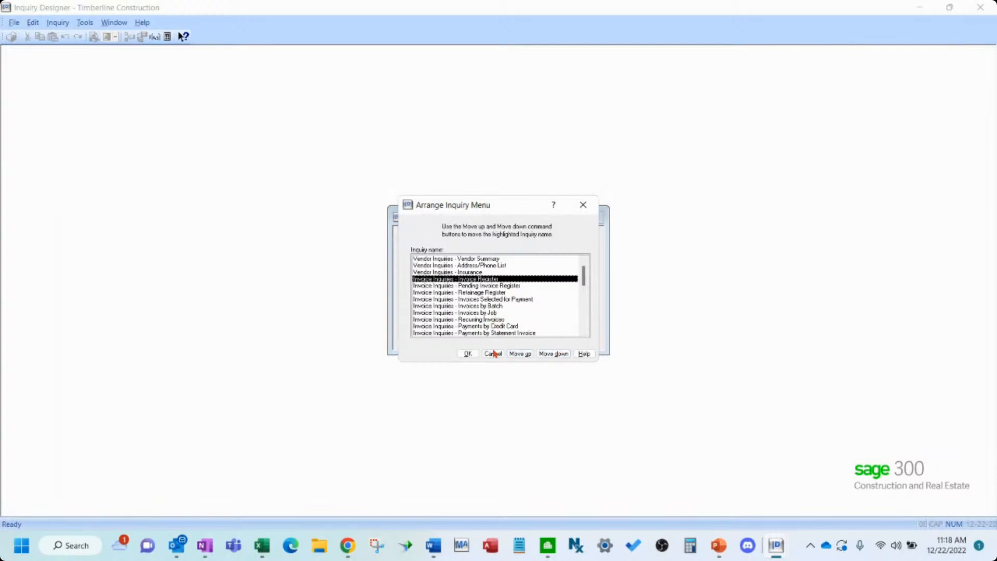
{"action": "left_click", "coordinate": [561, 357]}
{"action": "left_click", "coordinate": [561, 356]}
{"action": "left_click", "coordinate": [561, 356]}
{"action": "left_click", "coordinate": [561, 356]}
{"action": "left_click", "coordinate": [560, 356]}
{"action": "left_click", "coordinate": [468, 354]}
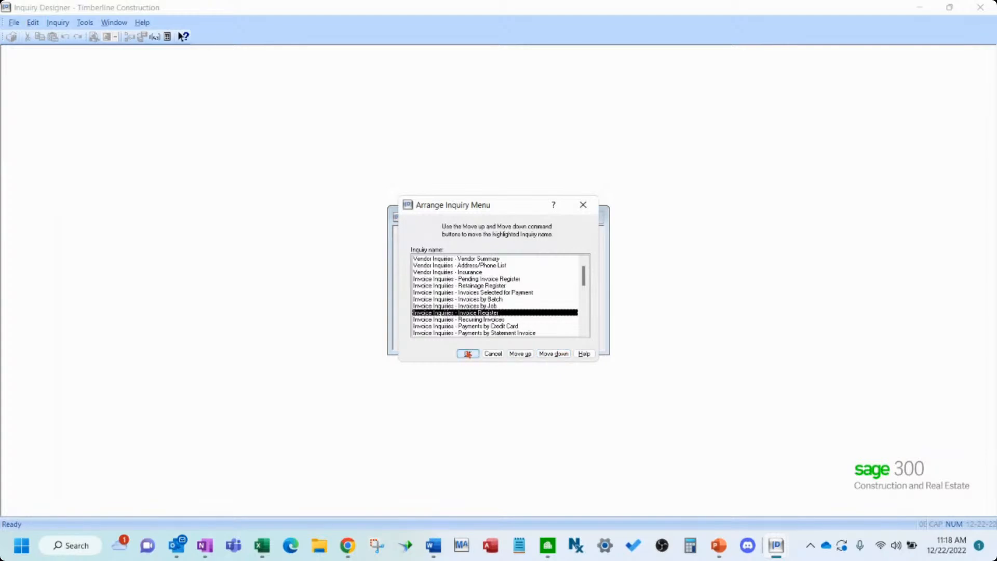
Leave Inquiry Manager, close the Insurance phone list inquiry in Accounts Payable and restart Accounts Payable.
{"action": "left_click", "coordinate": [580, 237]}
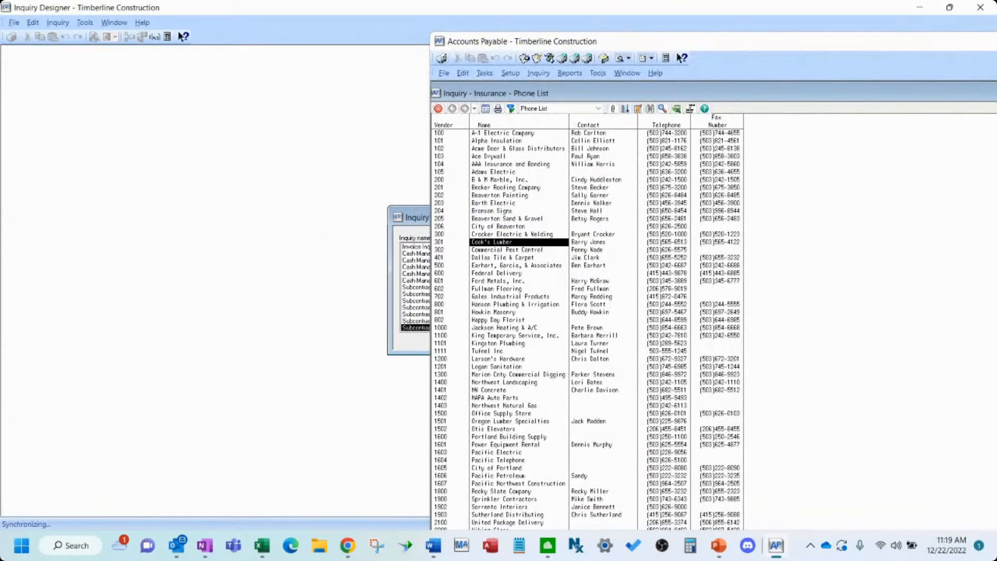
{"action": "left_click_drag", "start_coordinate": [588, 46], "coordinate": [315, 18]}
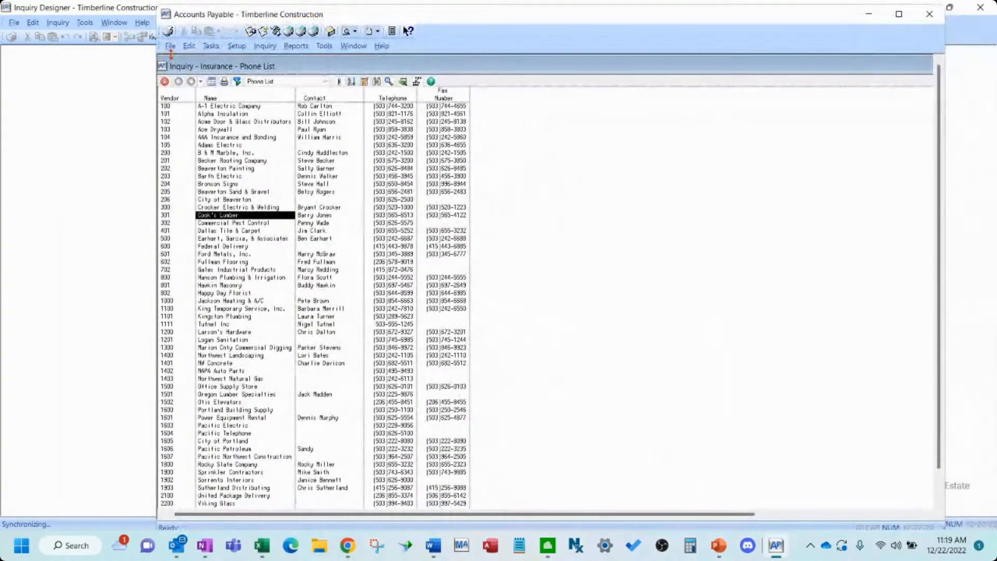
{"action": "left_click", "coordinate": [165, 81]}
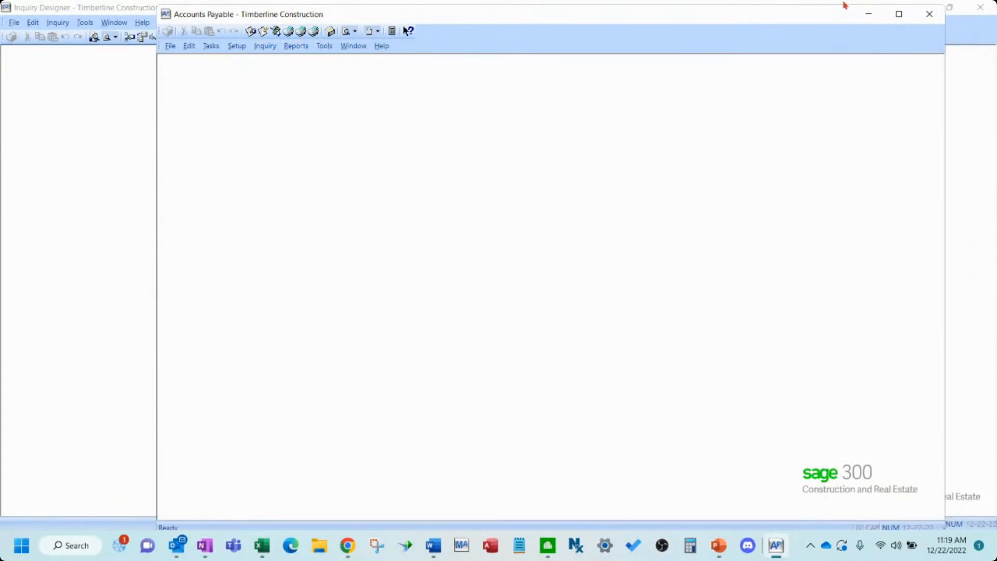
{"action": "left_click", "coordinate": [929, 14]}
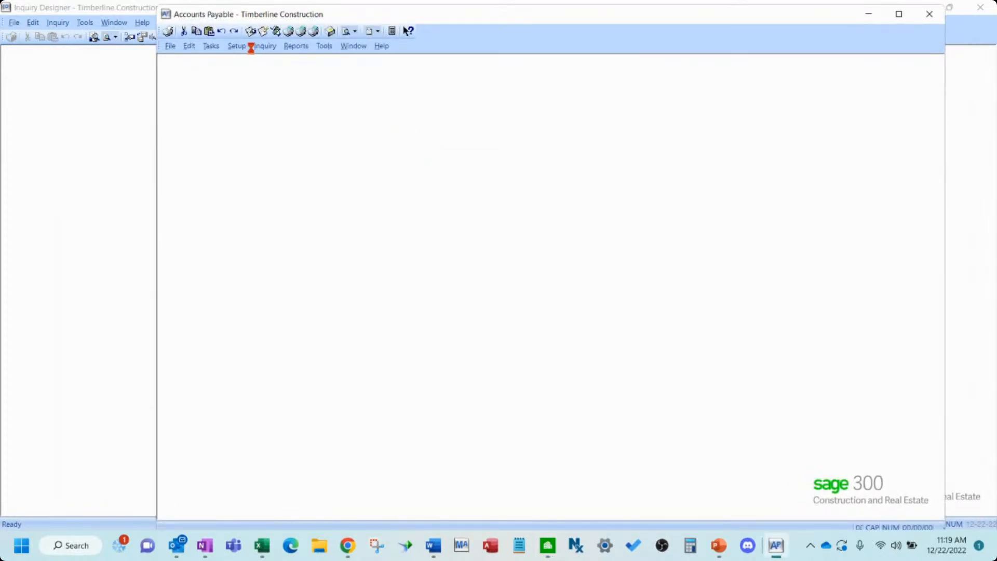
Check the order of the Invoice Inquiries group in Accounts Payable and close Accounts Payable.
{"action": "left_click", "coordinate": [266, 46]}
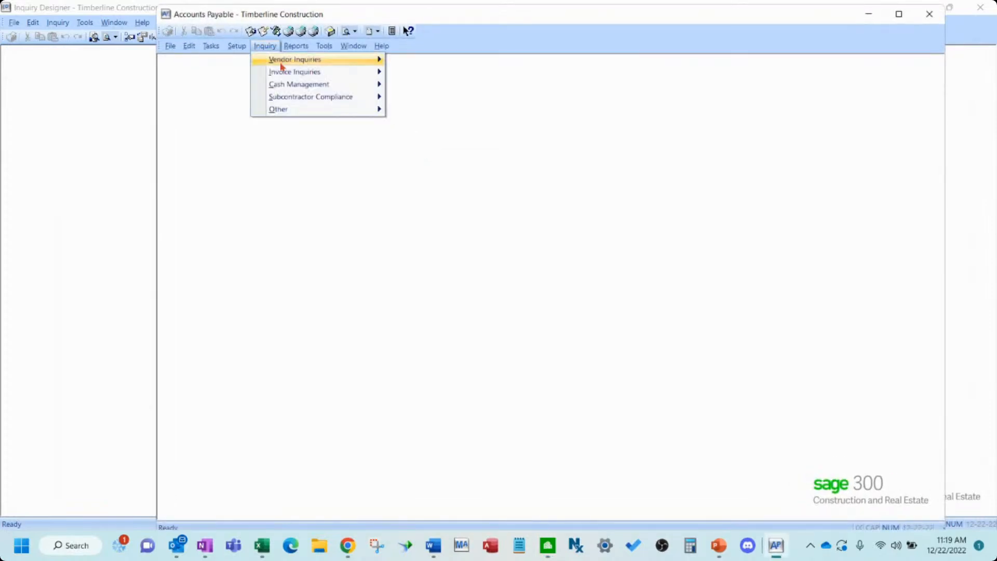
{"action": "mouse_move", "coordinate": [286, 74]}
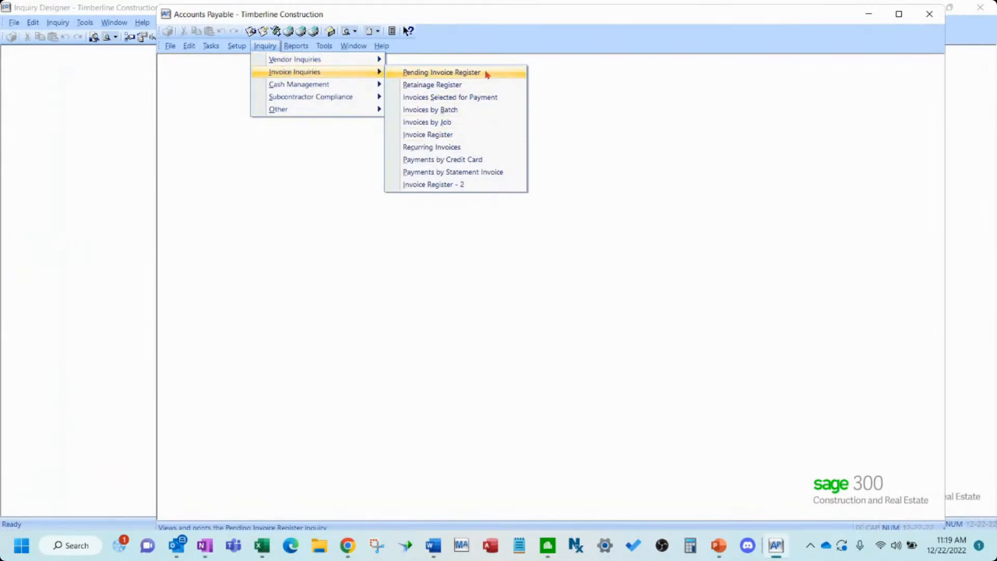
{"action": "left_click", "coordinate": [686, 169]}
{"action": "left_click", "coordinate": [931, 21]}
Start changing the Accounts Payable inquiry Vendor Summary in Inquiry Manager and open its level definition.
{"action": "left_click", "coordinate": [58, 22]}
{"action": "left_click", "coordinate": [88, 36]}
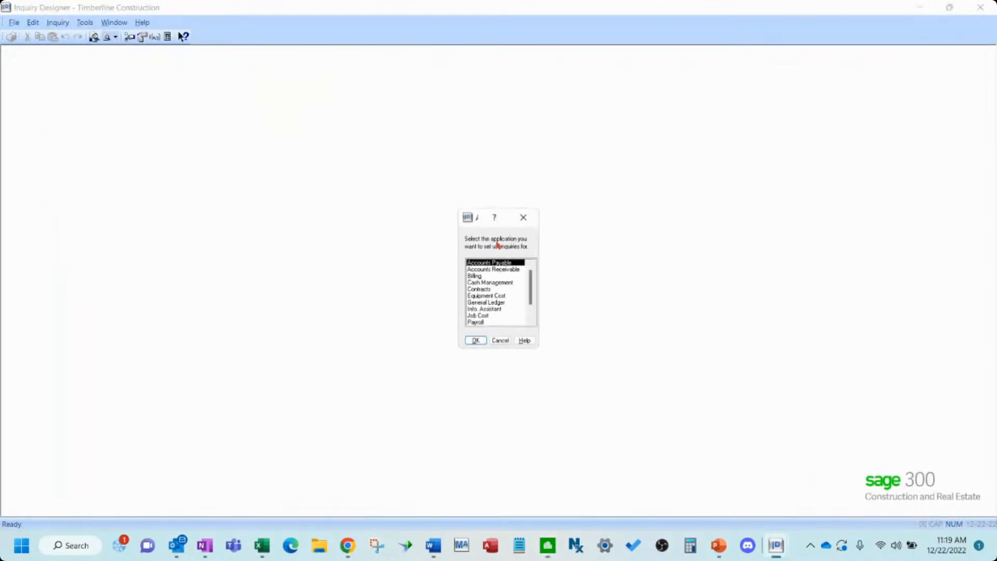
{"action": "left_click", "coordinate": [477, 342]}
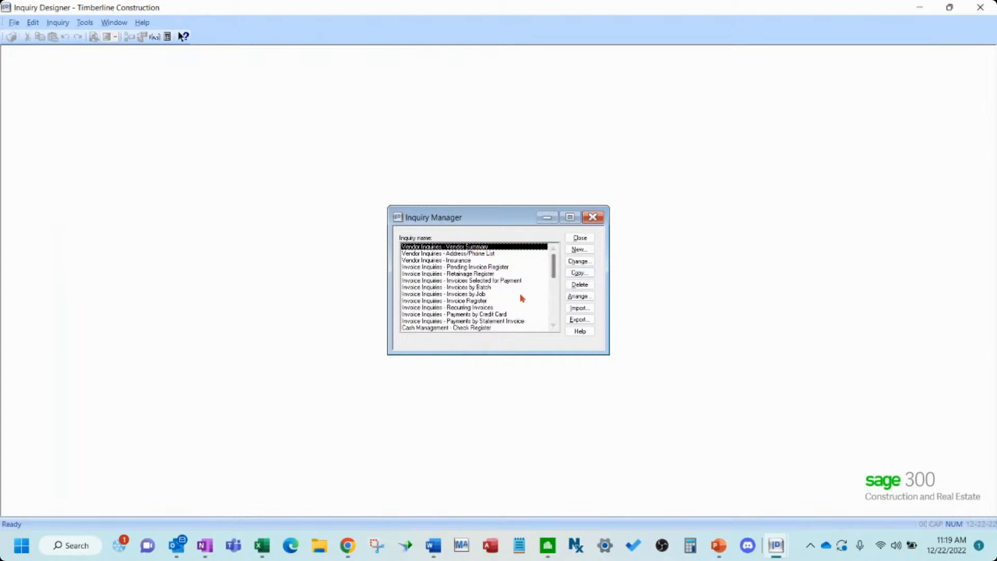
{"action": "left_click", "coordinate": [586, 263]}
{"action": "left_click", "coordinate": [444, 352]}
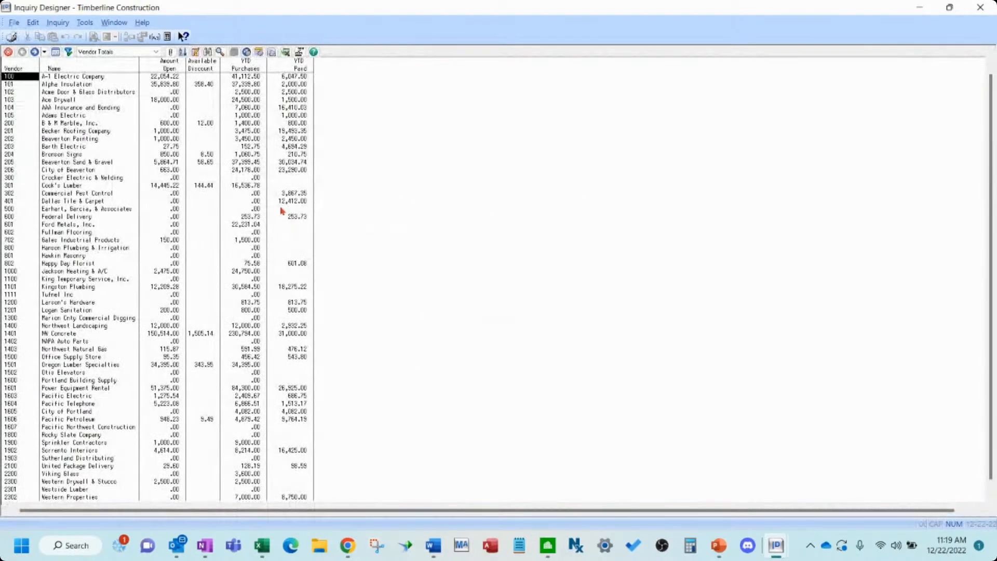
{"action": "double_click", "coordinate": [299, 70]}
{"action": "left_click", "coordinate": [488, 477]}
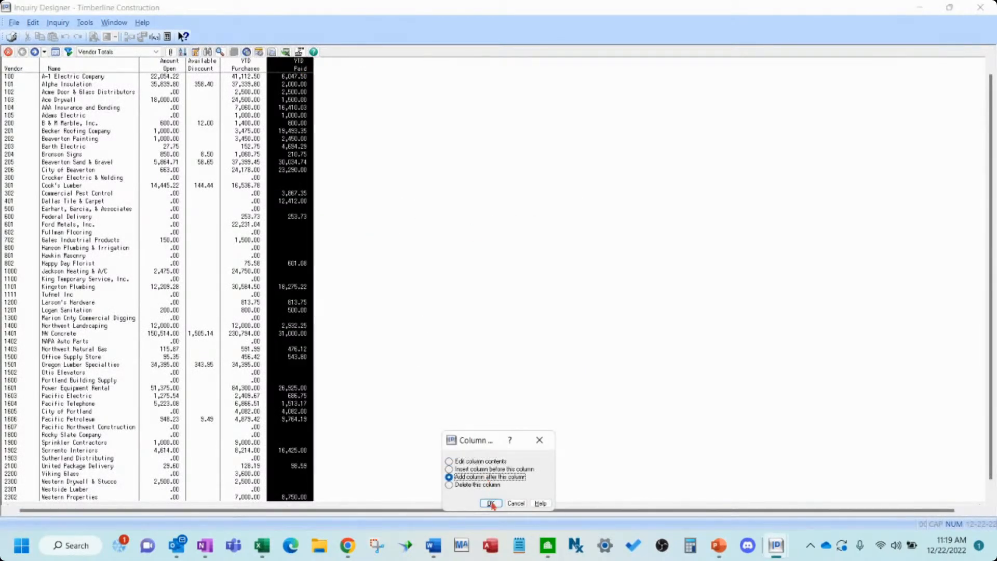
{"action": "left_click", "coordinate": [515, 503]}
Add an Address 1 column after the Amount Open column in the Vendor Totals view.
{"action": "double_click", "coordinate": [177, 71]}
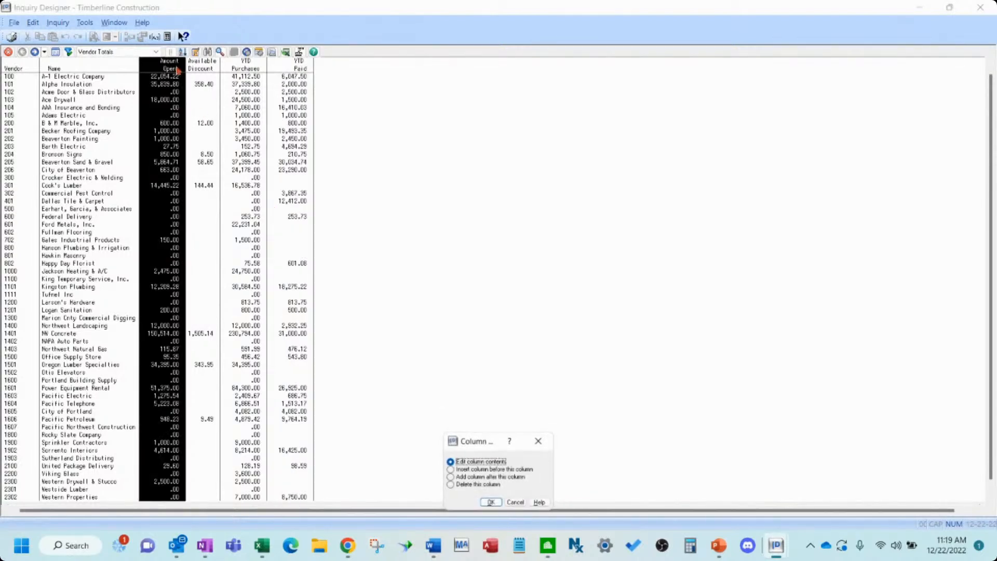
{"action": "left_click", "coordinate": [471, 478]}
{"action": "left_click", "coordinate": [491, 503]}
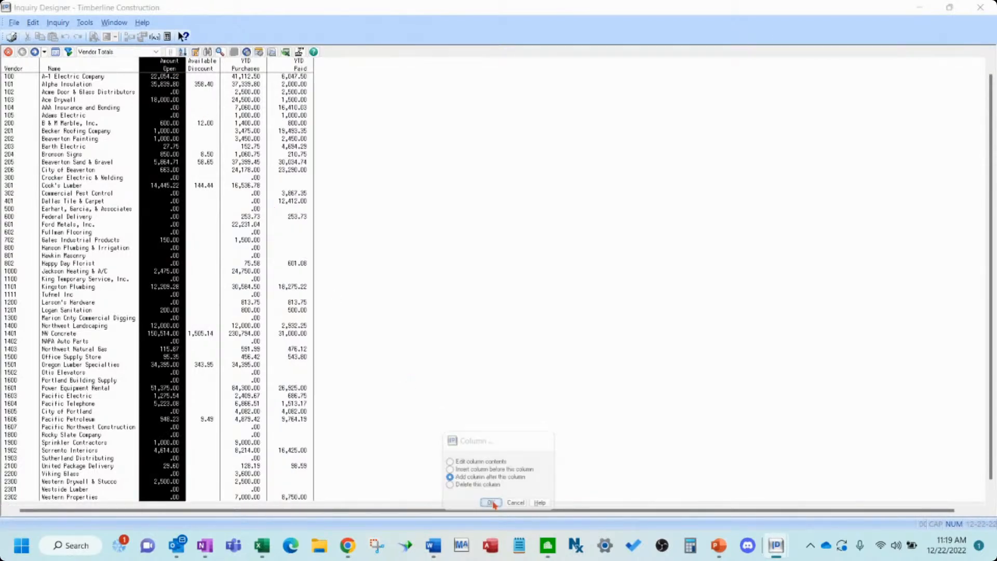
{"action": "left_click", "coordinate": [420, 429]}
{"action": "left_click", "coordinate": [539, 503]}
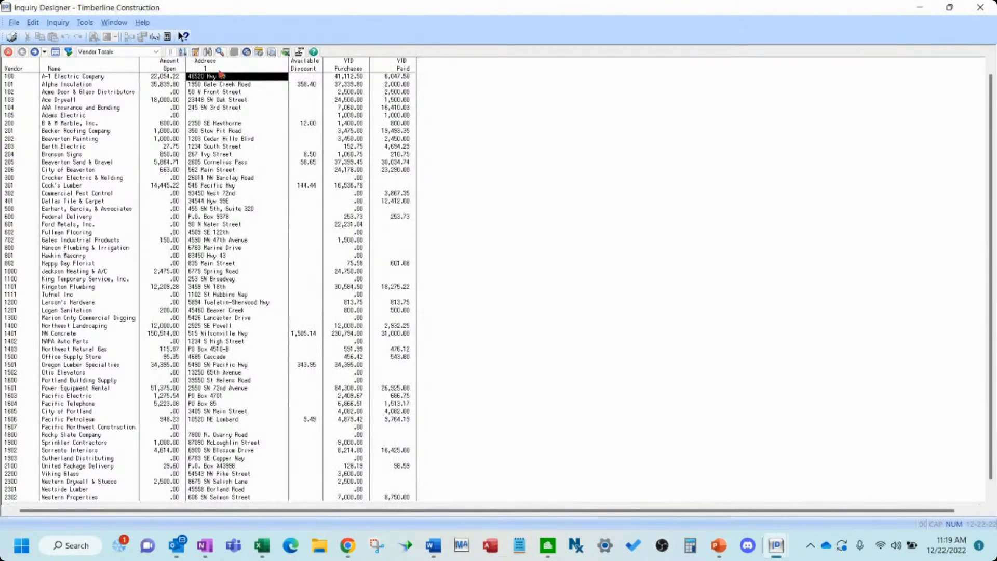
Close the inquiry, saving the Vendor Totals table view changes with the current conditions, and leave Inquiry Manager.
{"action": "left_click", "coordinate": [8, 51]}
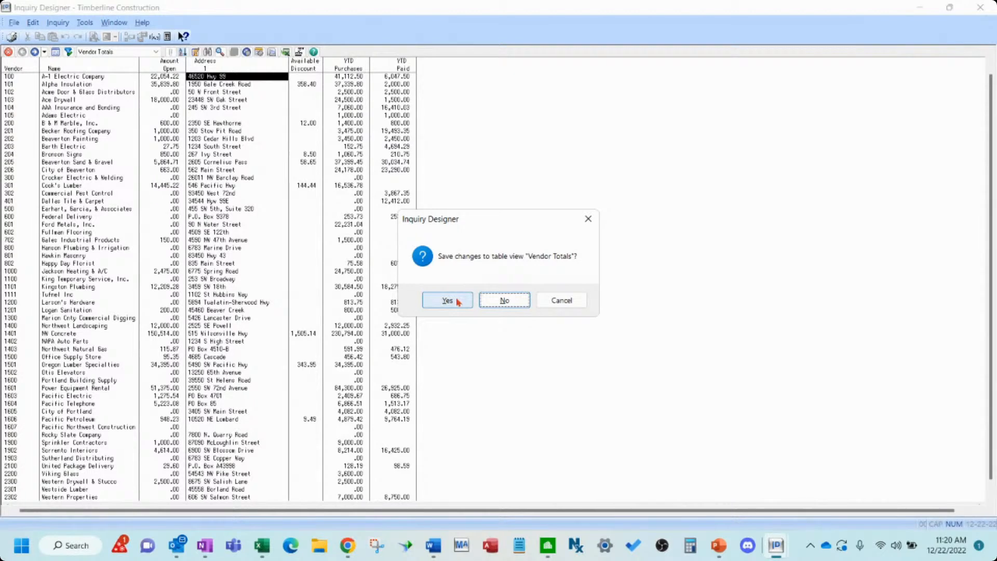
{"action": "left_click", "coordinate": [560, 300]}
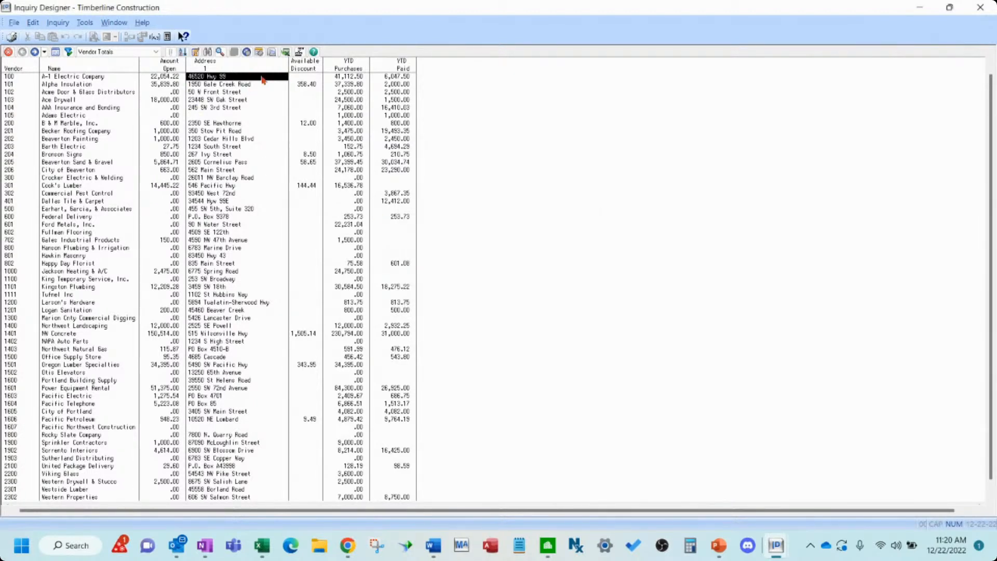
{"action": "left_click", "coordinate": [9, 52]}
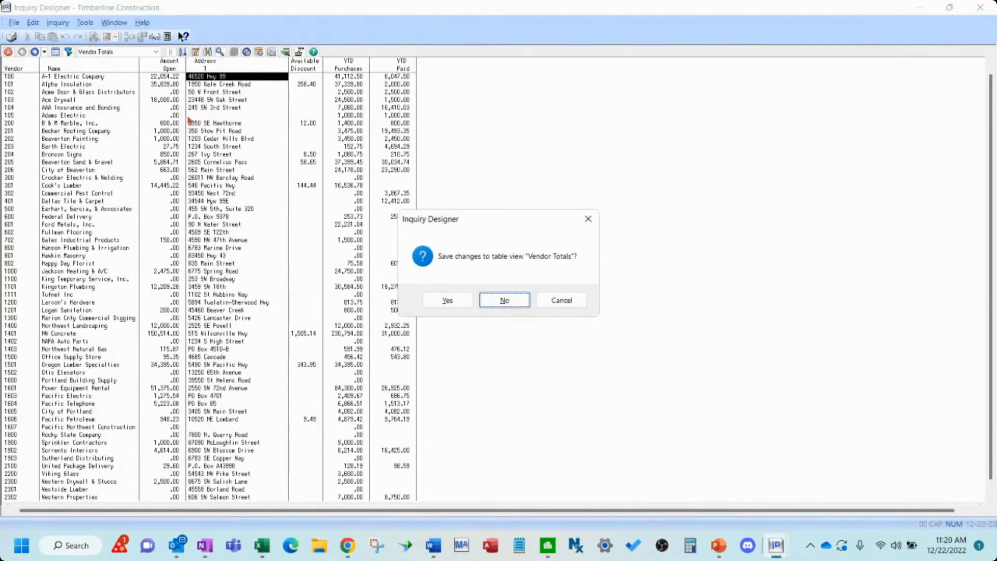
{"action": "left_click", "coordinate": [447, 301]}
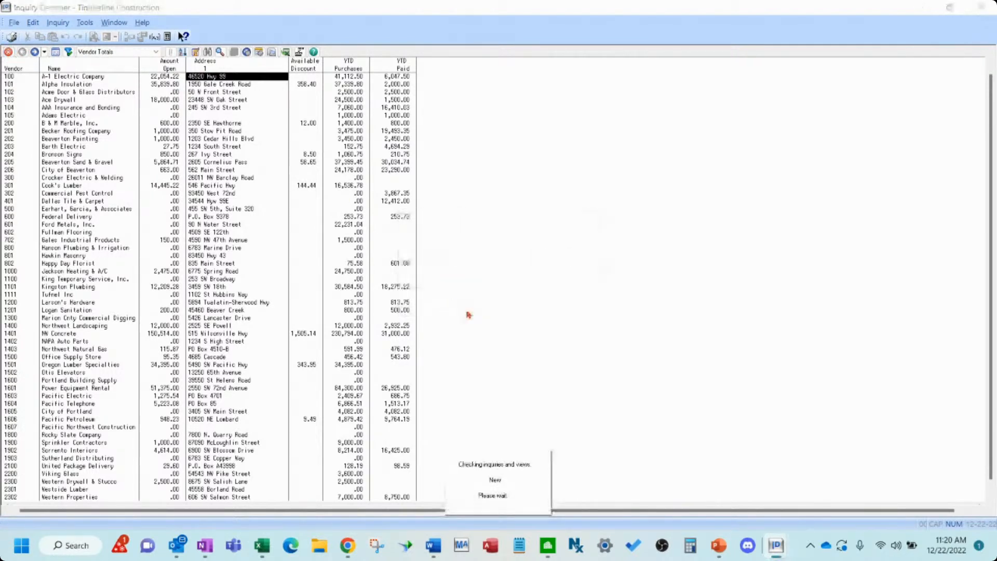
{"action": "key", "text": "Return"}
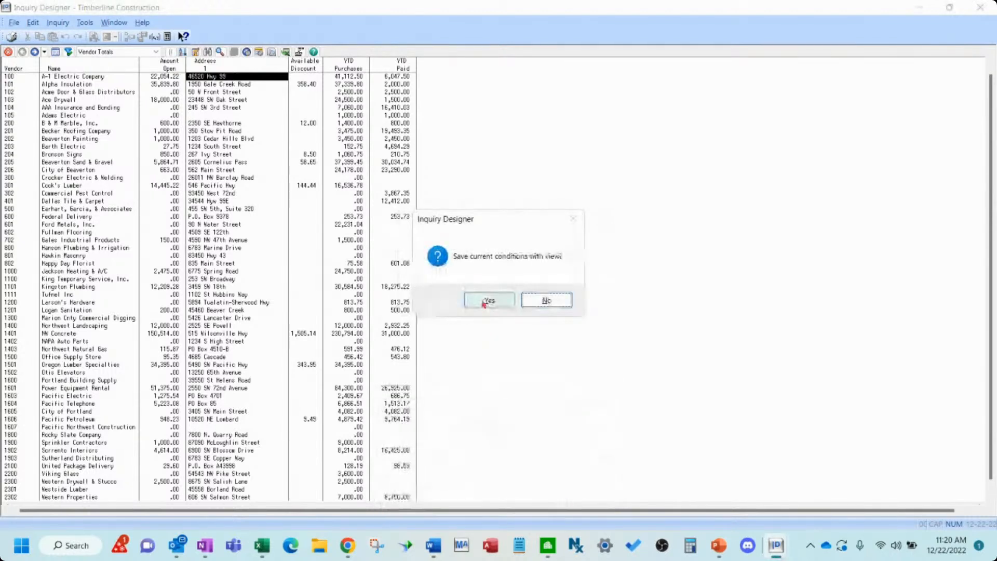
{"action": "left_click", "coordinate": [486, 302]}
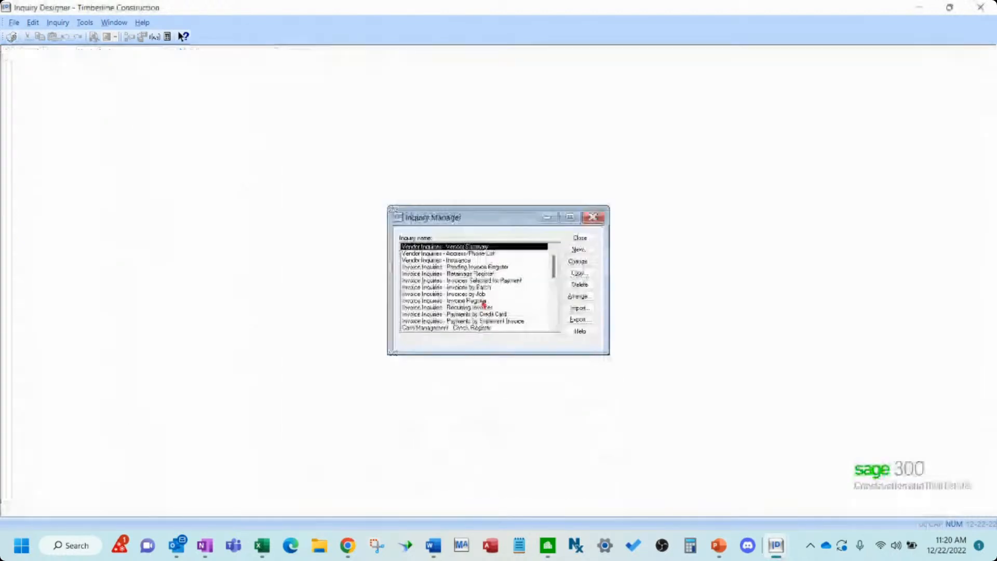
{"action": "left_click", "coordinate": [583, 238]}
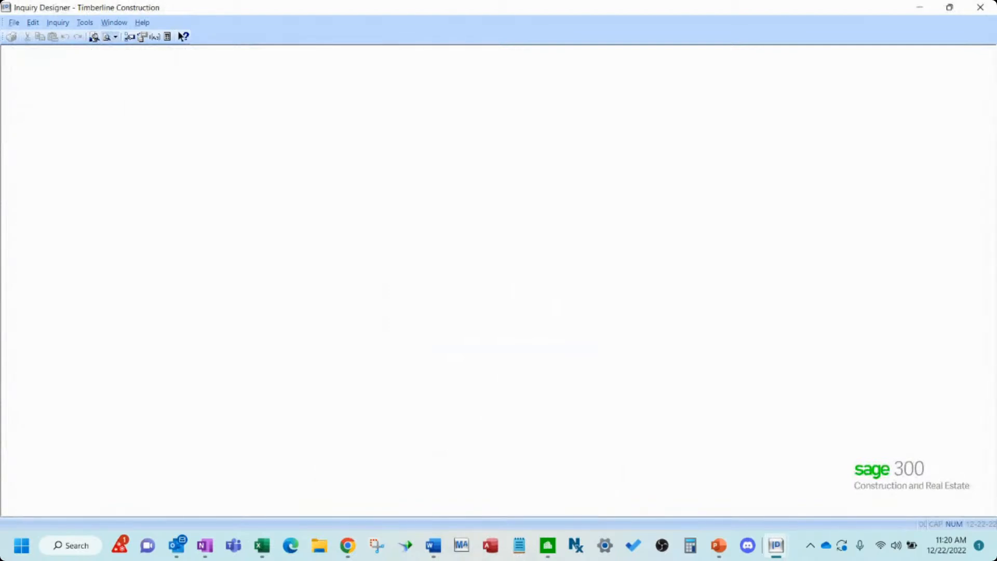
Run the Vendor Summary inquiry in Accounts Payable to check its columns, then close it and minimise Accounts Payable.
{"action": "key", "text": "alt+Tab"}
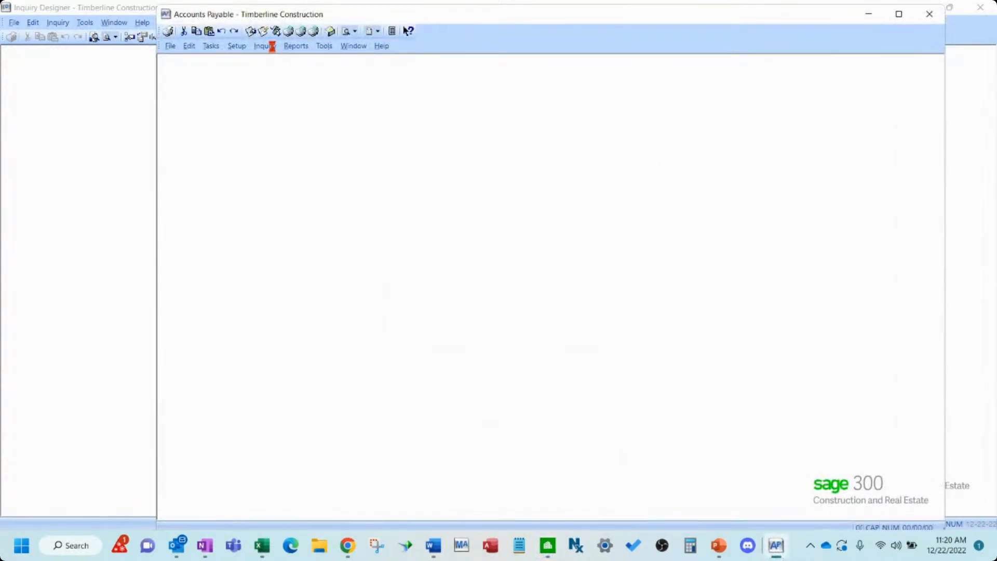
{"action": "left_click", "coordinate": [276, 51]}
{"action": "mouse_move", "coordinate": [283, 61]}
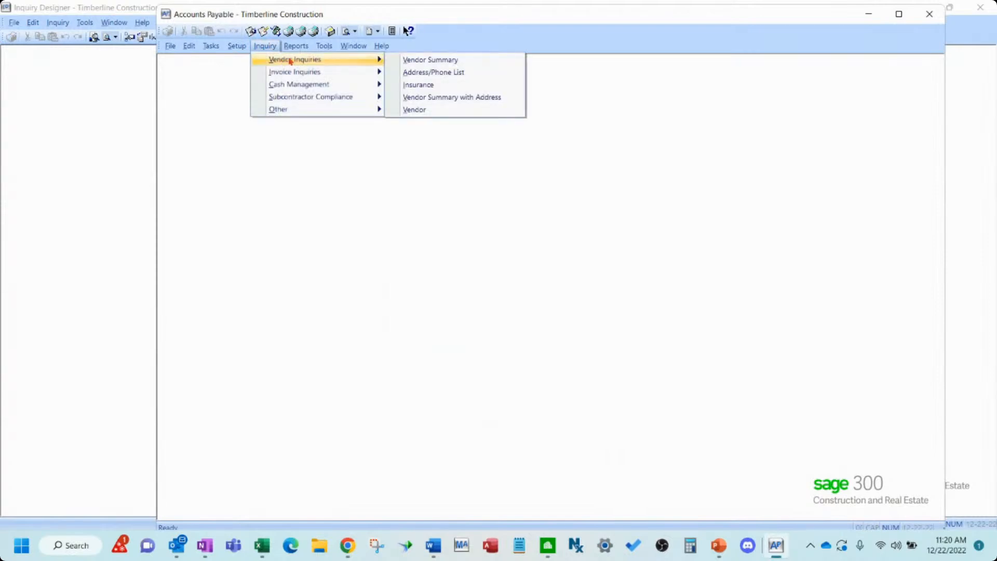
{"action": "left_click", "coordinate": [423, 62]}
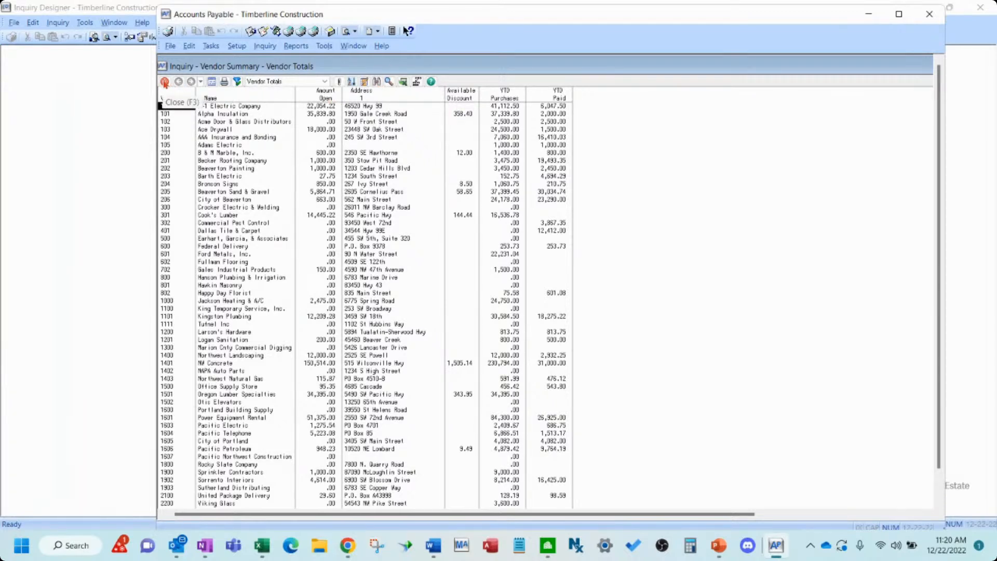
{"action": "left_click", "coordinate": [164, 82]}
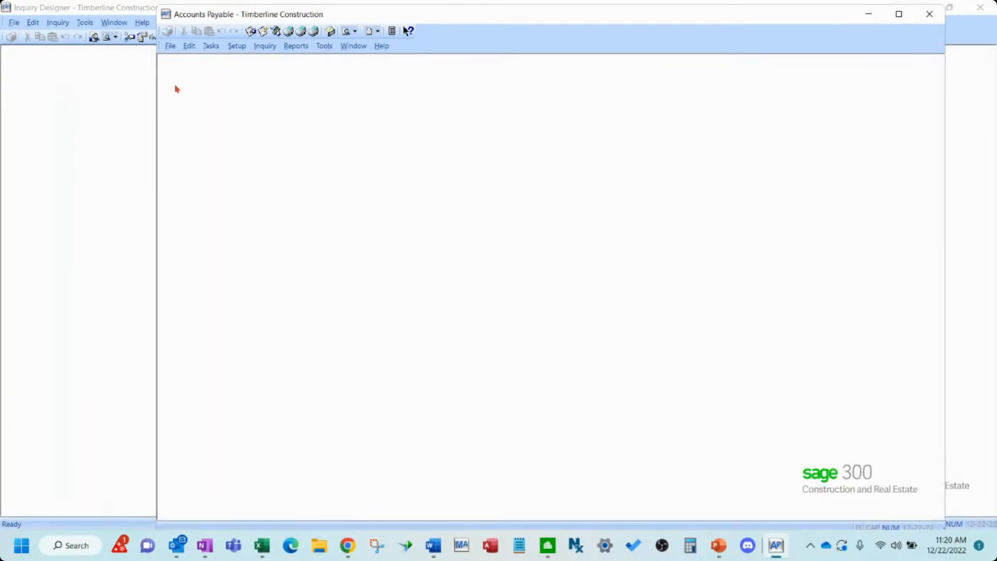
{"action": "left_click", "coordinate": [867, 16]}
Open the inquiry options of the Accounts Payable inquiry Vendor Summary from Inquiry Manager.
{"action": "left_click", "coordinate": [59, 24]}
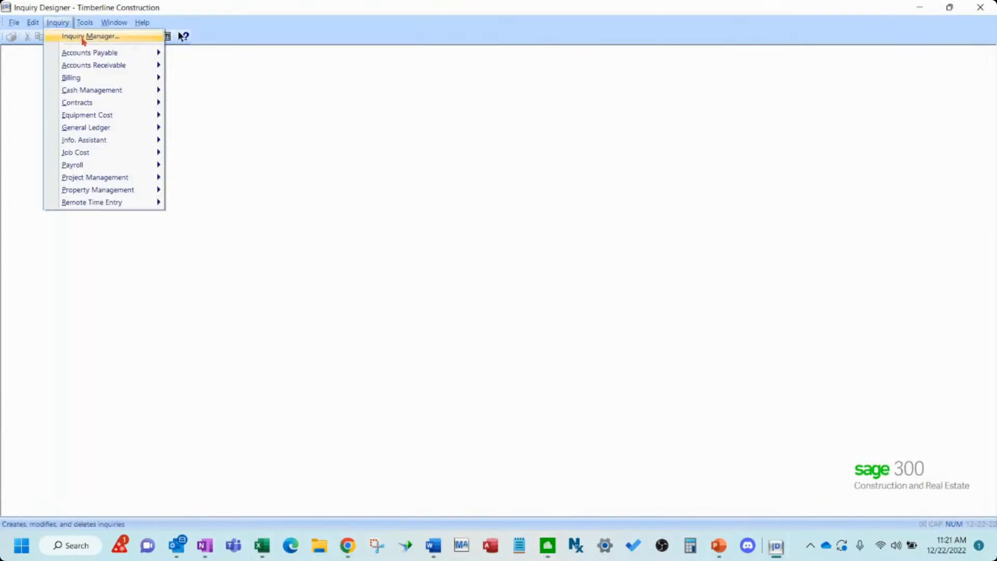
{"action": "left_click", "coordinate": [82, 38]}
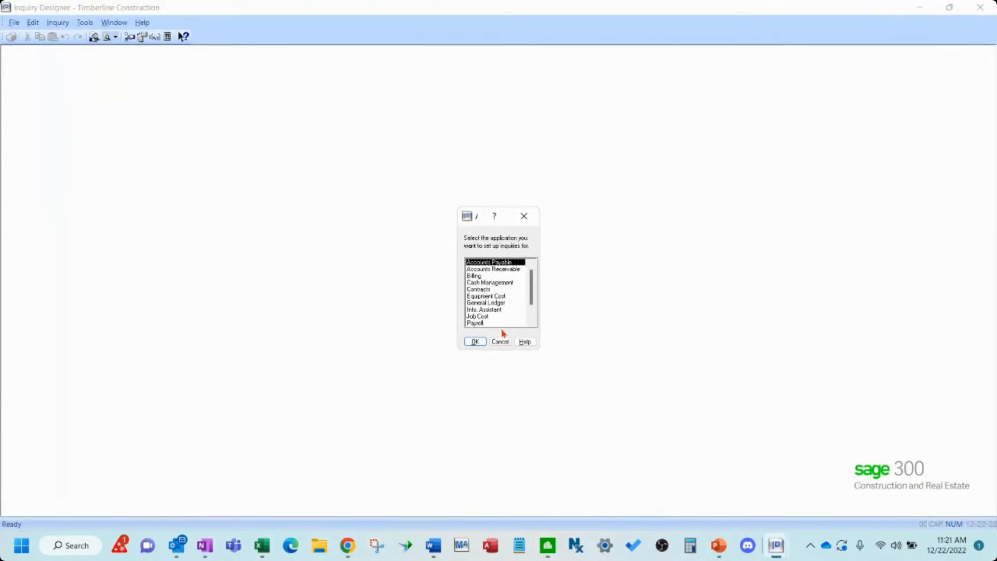
{"action": "left_click", "coordinate": [476, 343]}
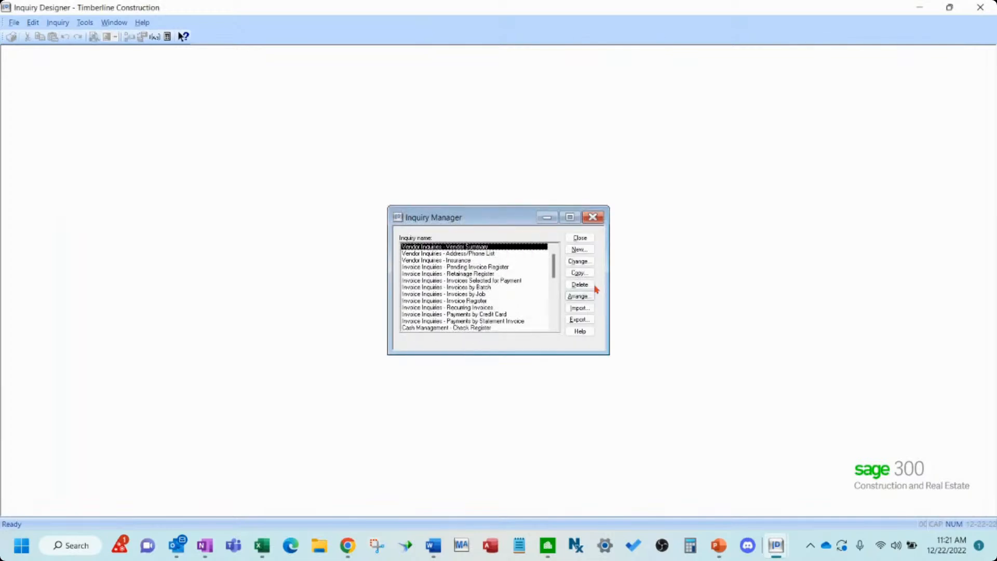
{"action": "left_click", "coordinate": [579, 261]}
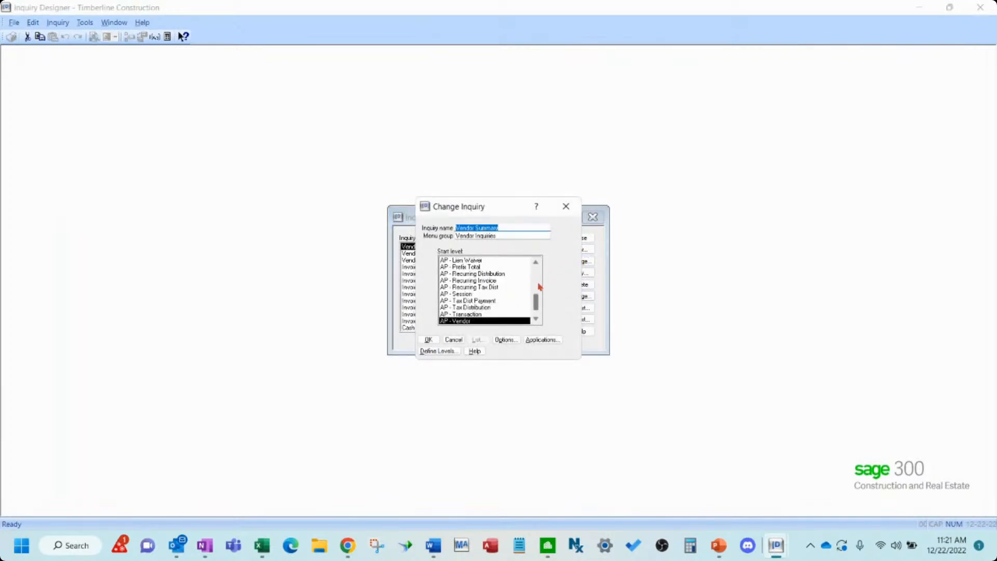
{"action": "left_click", "coordinate": [505, 340]}
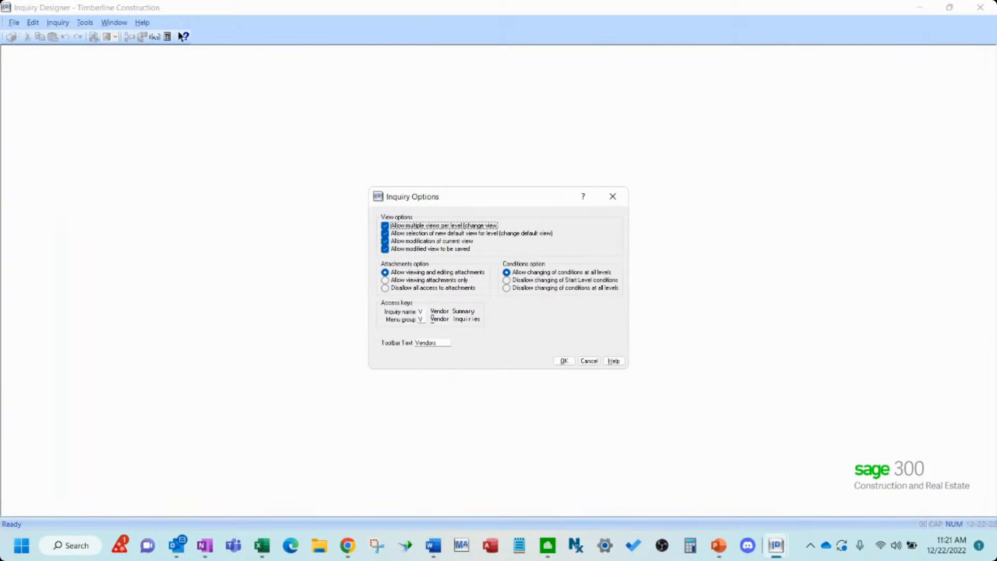
Look through the inquiry groups in Accounts Payable and run the Vendor Summary inquiry to examine its Vendor Totals view.
{"action": "key", "text": "alt+Tab"}
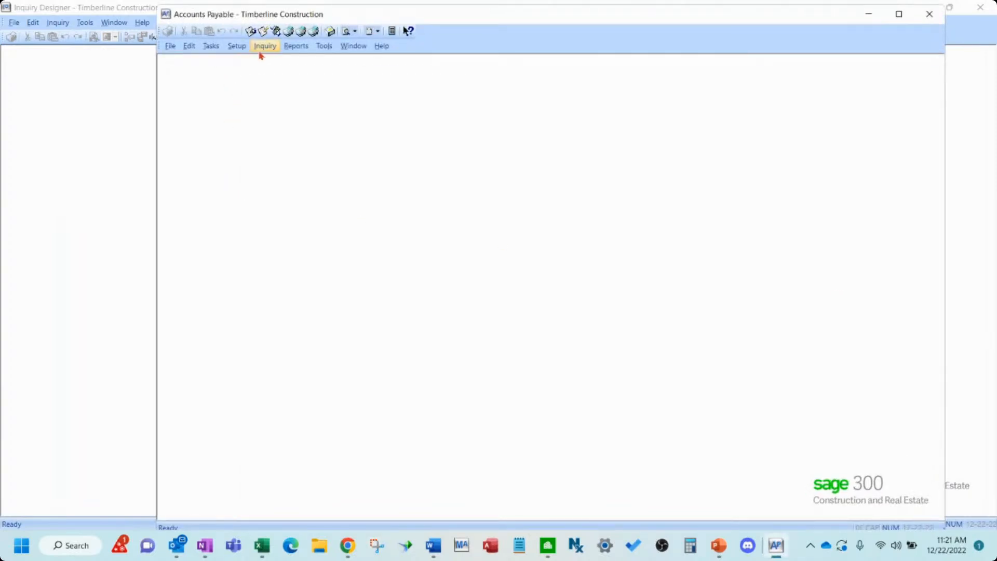
{"action": "left_click", "coordinate": [259, 51]}
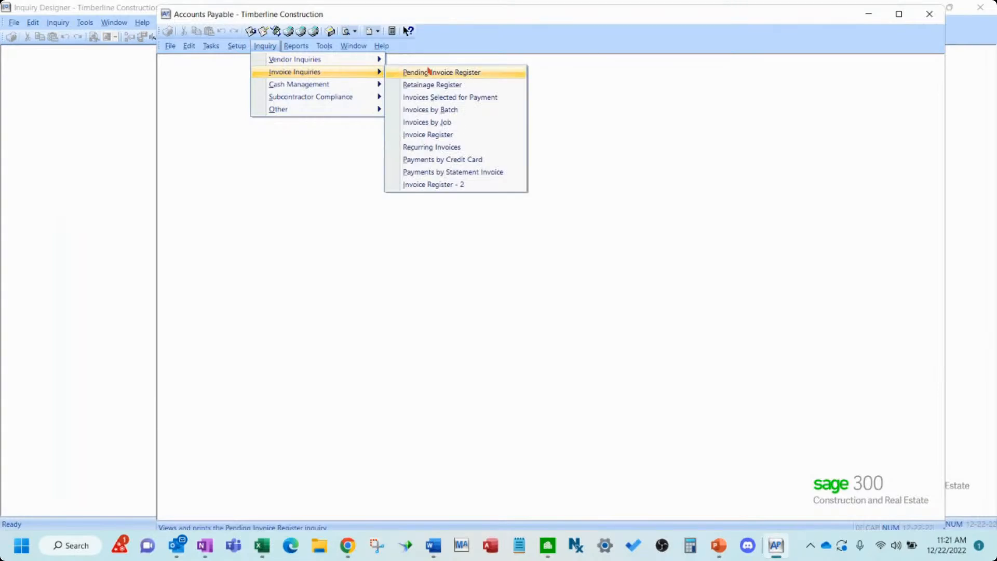
{"action": "left_click", "coordinate": [324, 46]}
{"action": "mouse_move", "coordinate": [265, 45]}
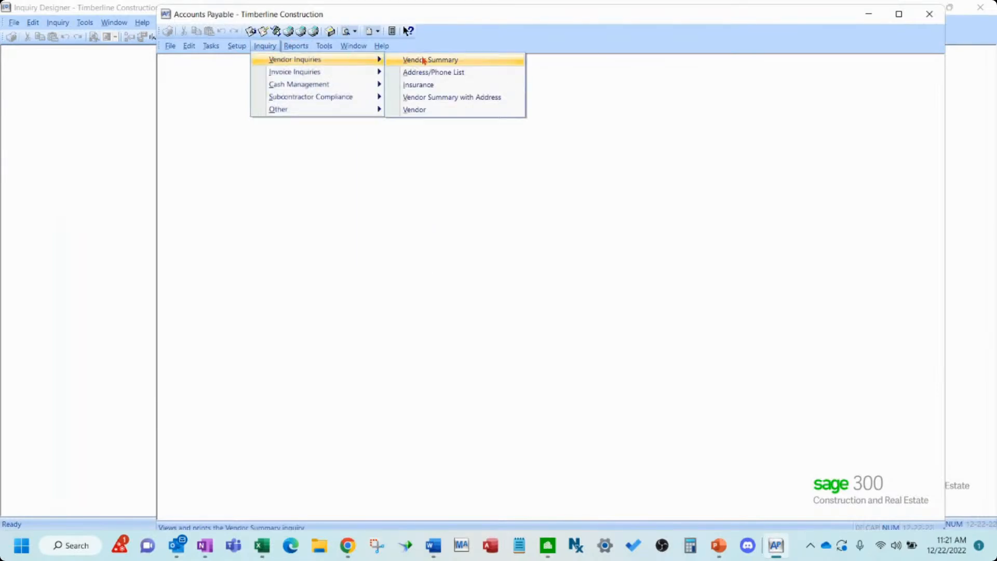
{"action": "left_click", "coordinate": [429, 61]}
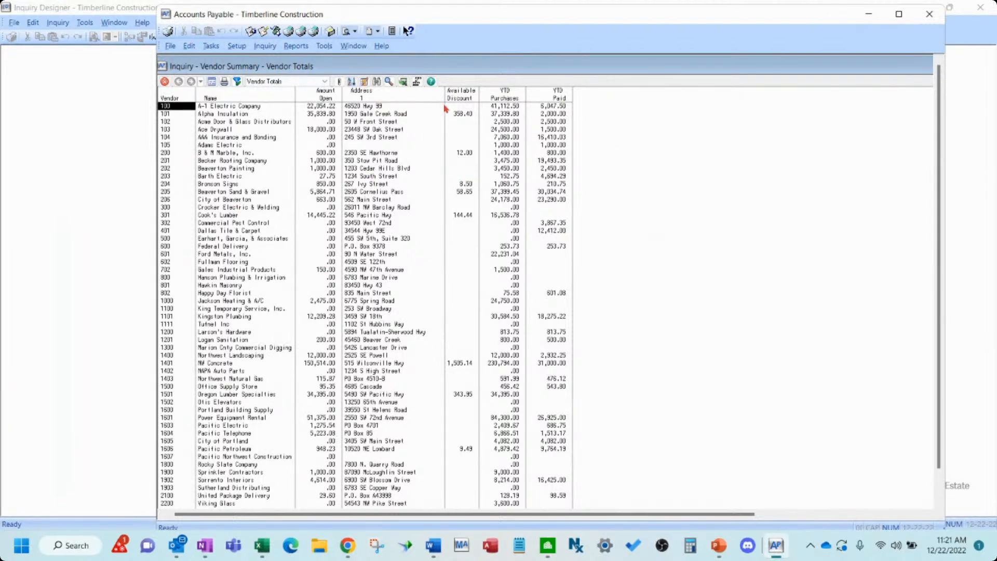
Try restricting the Vendor Summary inquiry options: disallow modification of the current view, all attachment access and changing of conditions at all levels.
{"action": "left_click", "coordinate": [99, 227]}
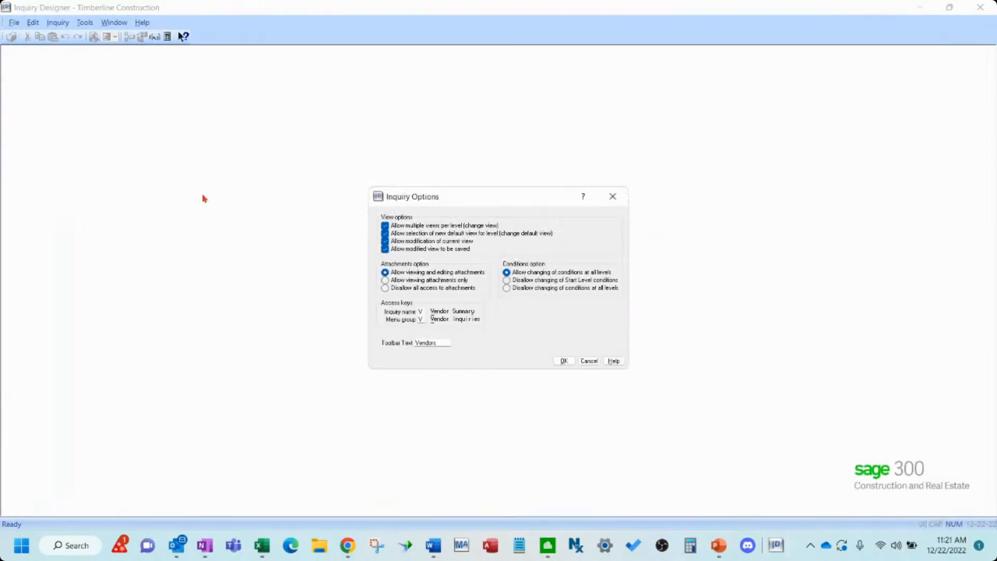
{"action": "left_click", "coordinate": [385, 242]}
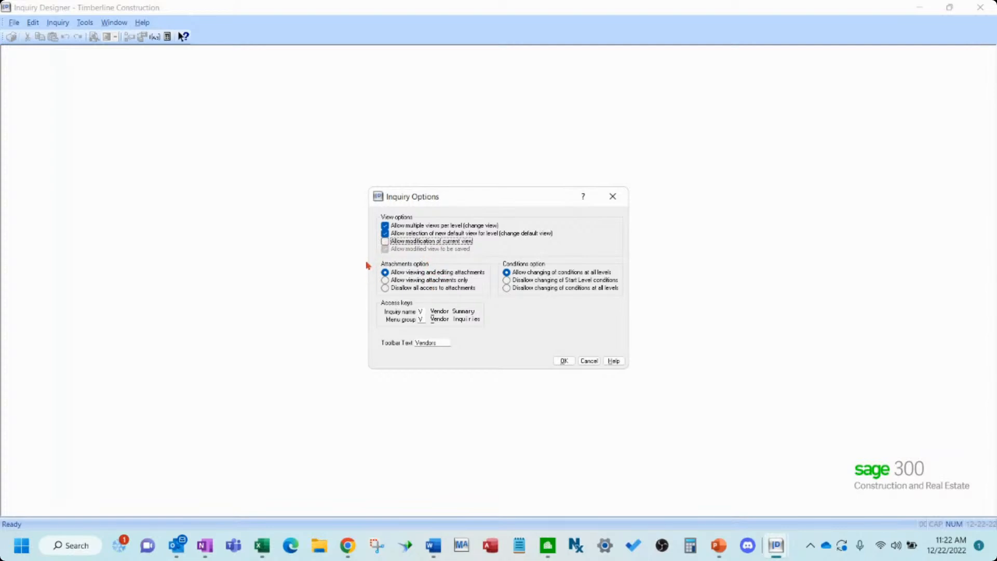
{"action": "left_click", "coordinate": [385, 288]}
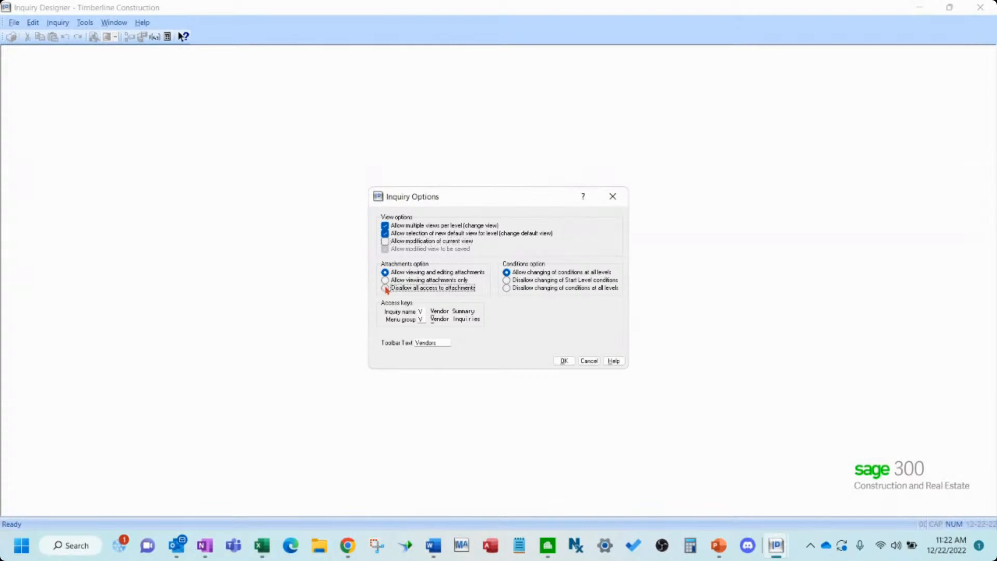
{"action": "left_click", "coordinate": [512, 289]}
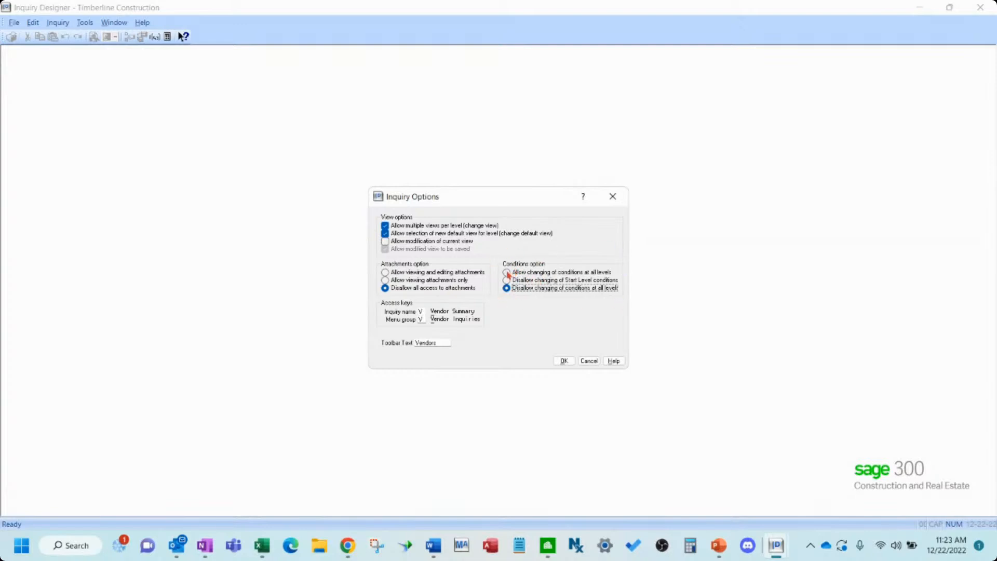
Switch to Accounts Payable and delete the Inactive NE X condition from the Vendor Summary inquiry.
{"action": "left_click", "coordinate": [547, 545]}
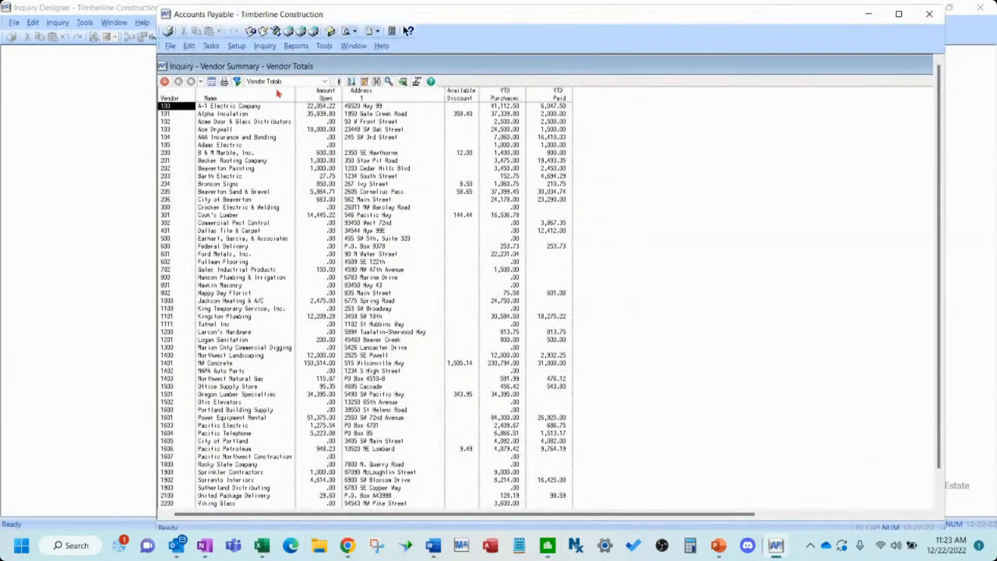
{"action": "left_click", "coordinate": [236, 82]}
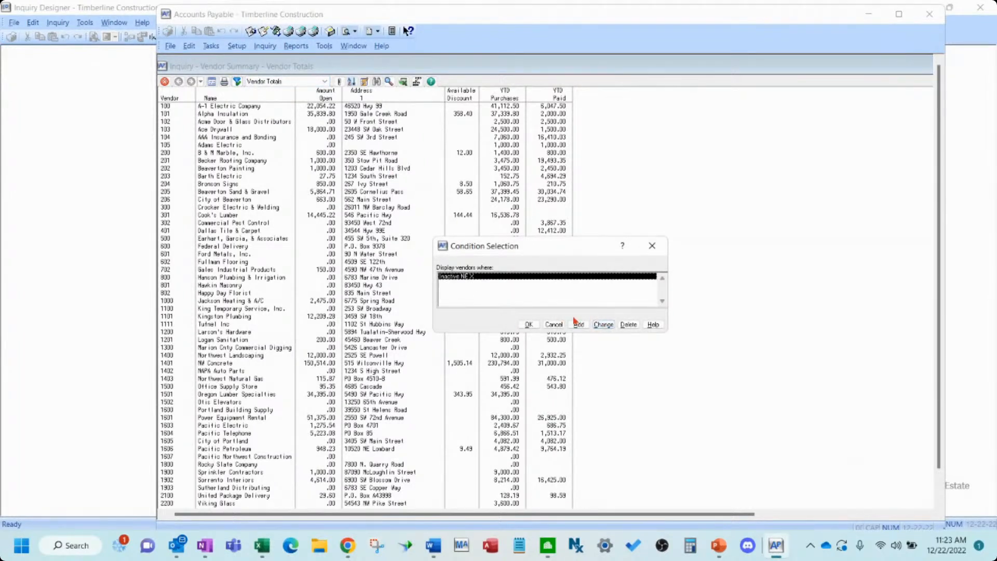
{"action": "left_click", "coordinate": [629, 324]}
{"action": "left_click", "coordinate": [528, 324]}
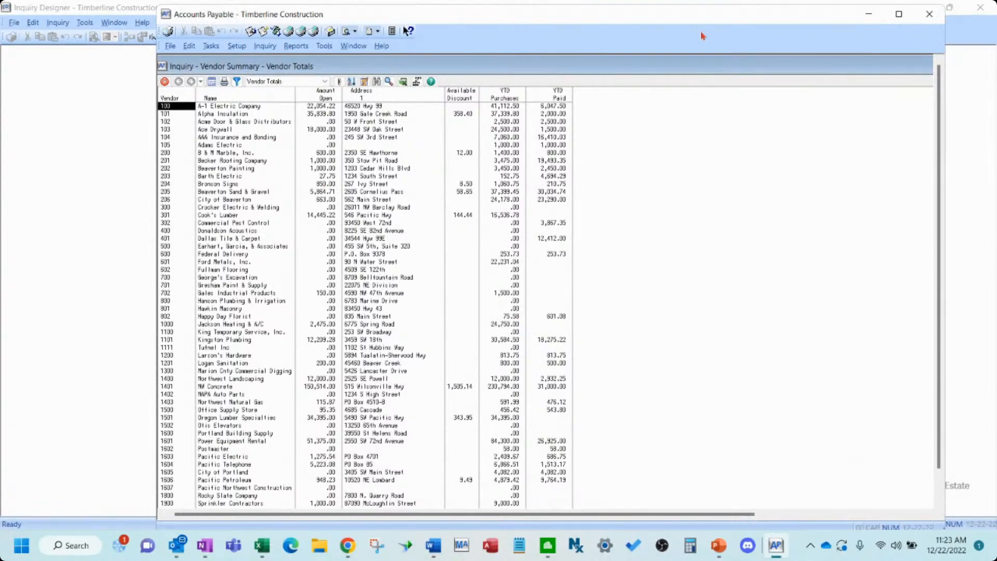
Move the Accounts Payable window clear of the inquiry options, check the Vendor Summary condition selection against them, and return to Inquiry Designer.
{"action": "left_click_drag", "start_coordinate": [833, 13], "coordinate": [777, 355]}
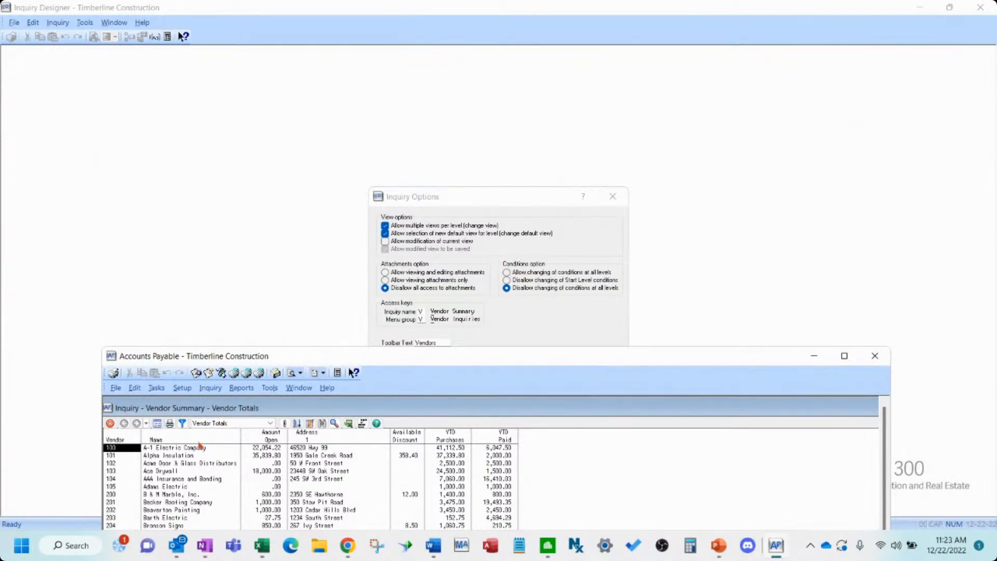
{"action": "left_click", "coordinate": [182, 425]}
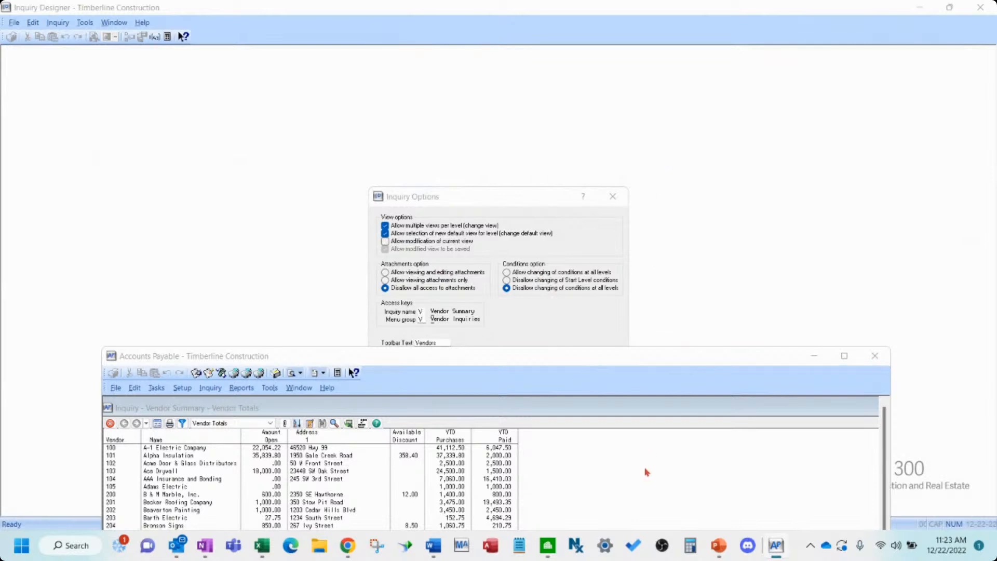
{"action": "left_click", "coordinate": [550, 309]}
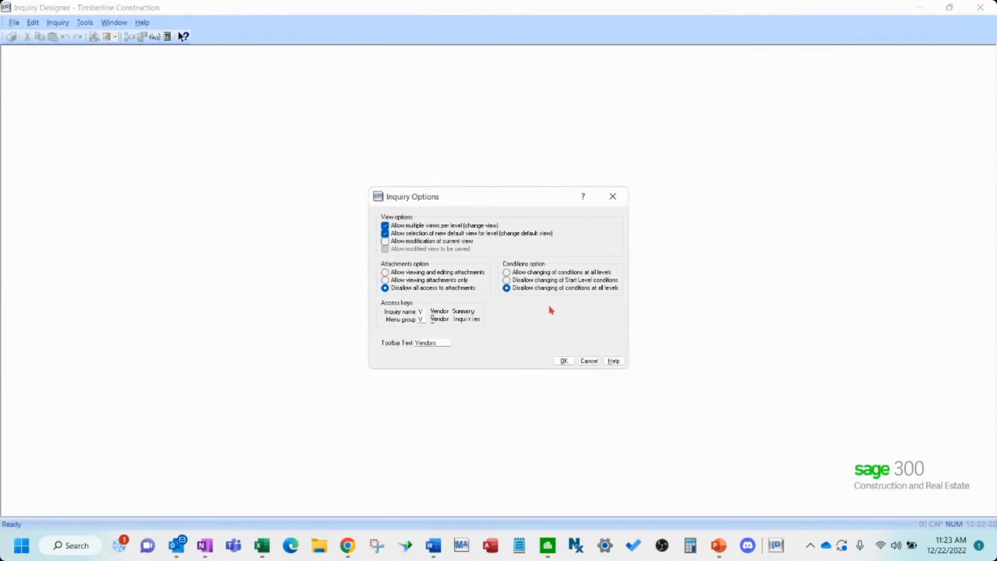
Discard the Vendor Summary option and inquiry changes and close Inquiry Manager.
{"action": "left_click", "coordinate": [589, 361]}
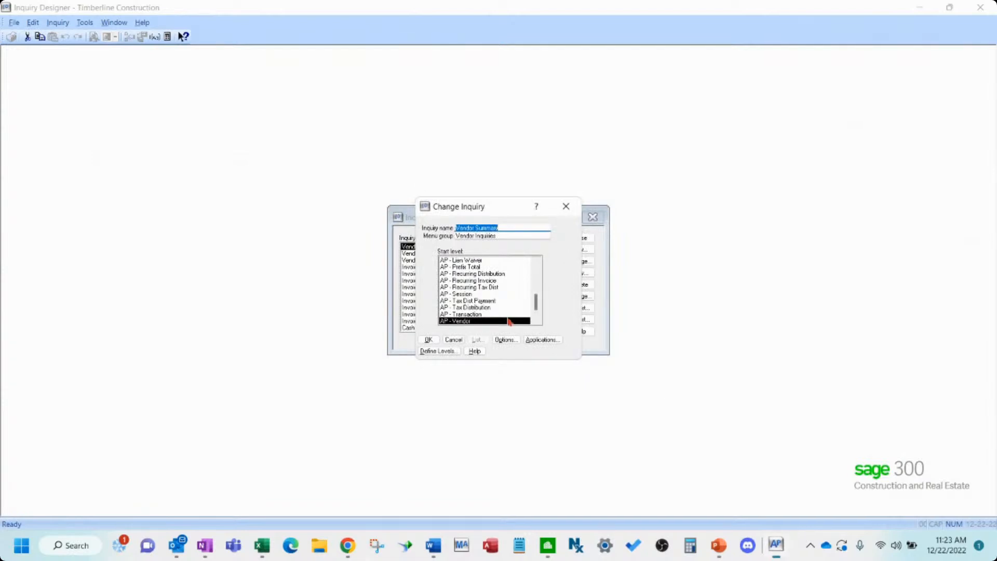
{"action": "left_click", "coordinate": [453, 340]}
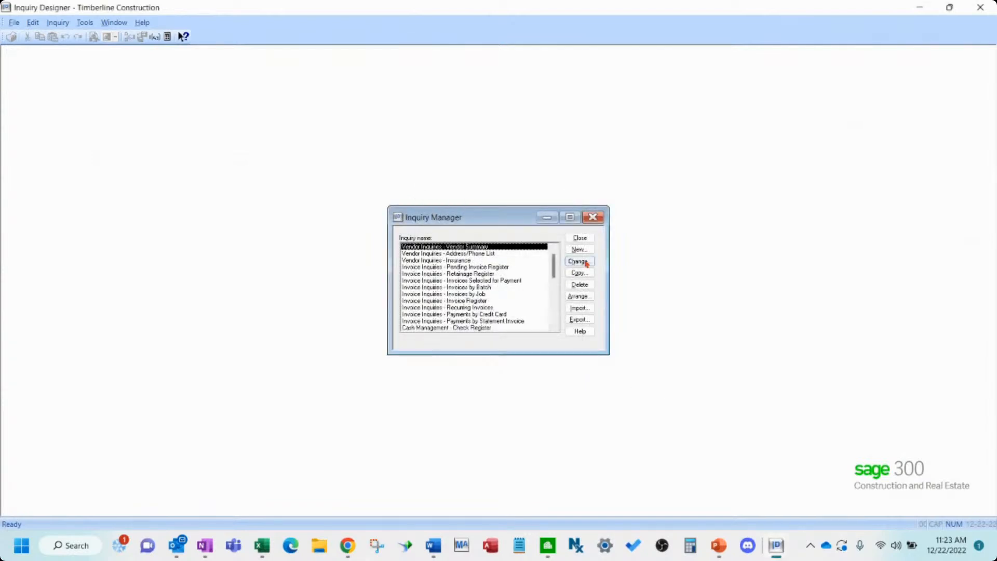
{"action": "left_click", "coordinate": [583, 238]}
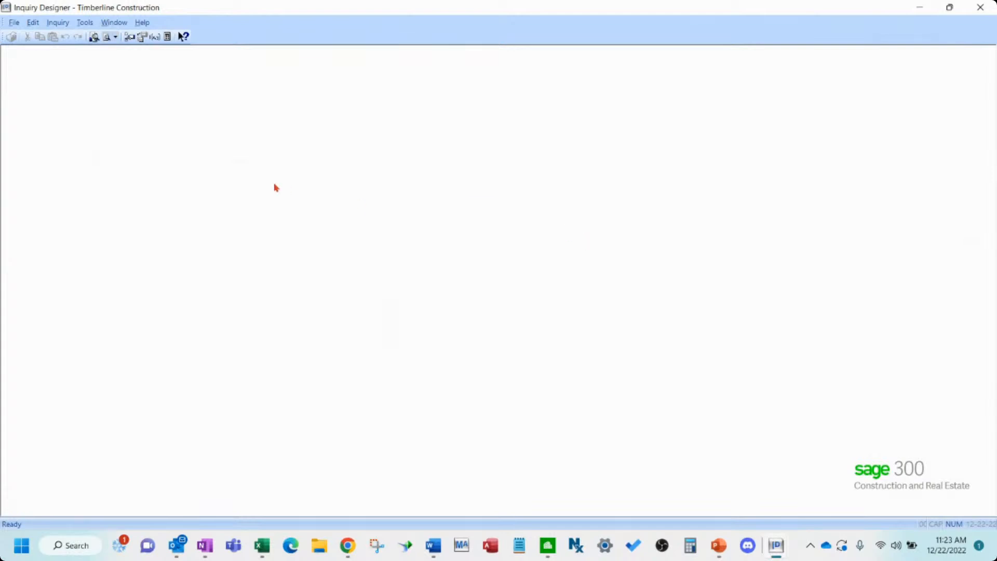
Run the Job Cost inquiry Profit Summary from the Cost Control group using the Current JC transaction file.
{"action": "left_click", "coordinate": [66, 22]}
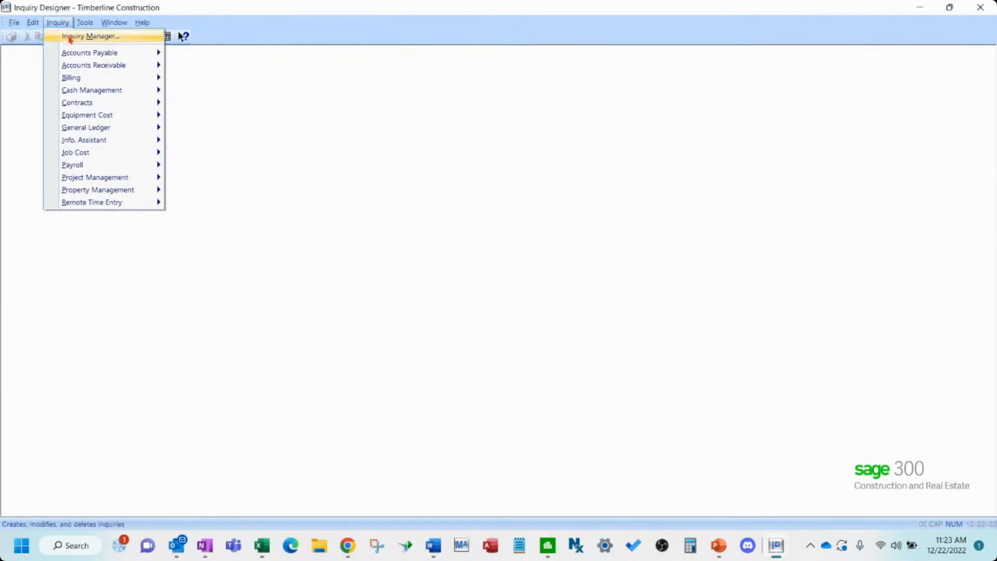
{"action": "mouse_move", "coordinate": [81, 154]}
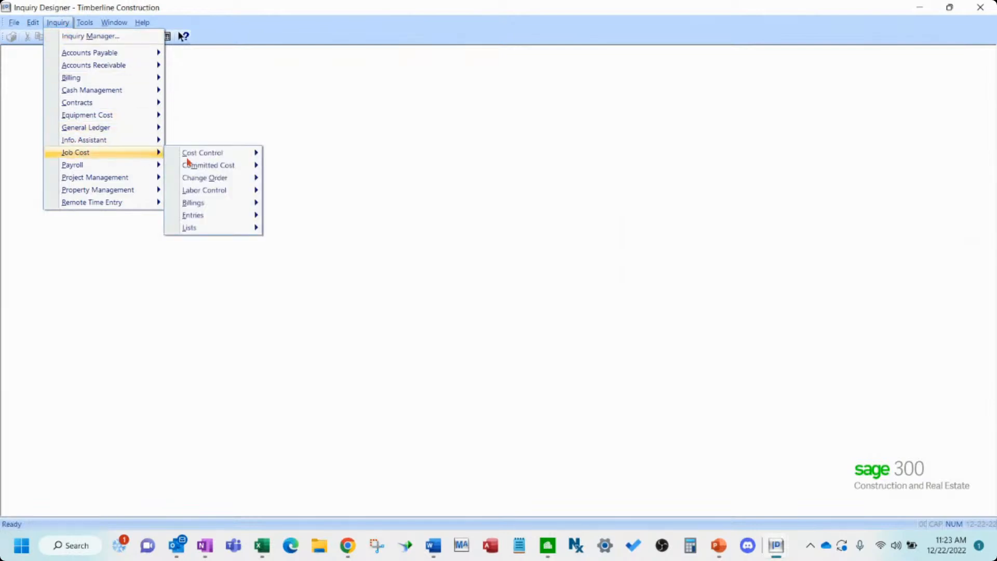
{"action": "mouse_move", "coordinate": [201, 159]}
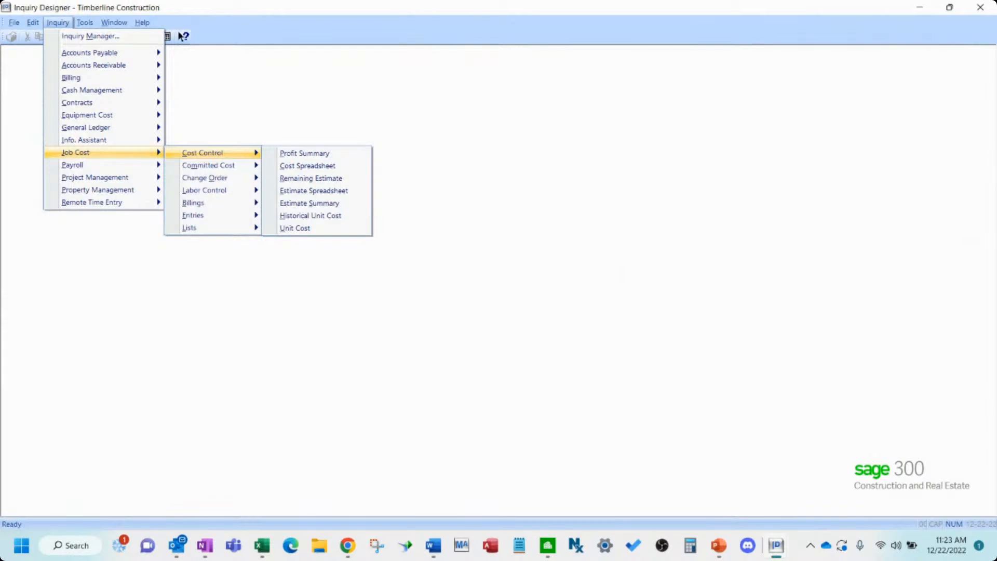
{"action": "key", "text": "alt+Tab"}
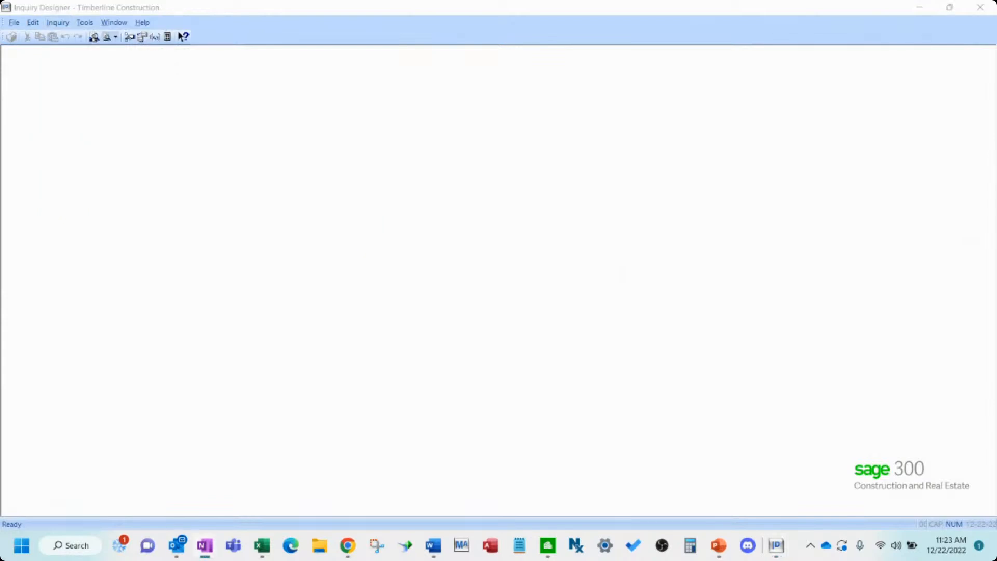
{"action": "left_click", "coordinate": [57, 23]}
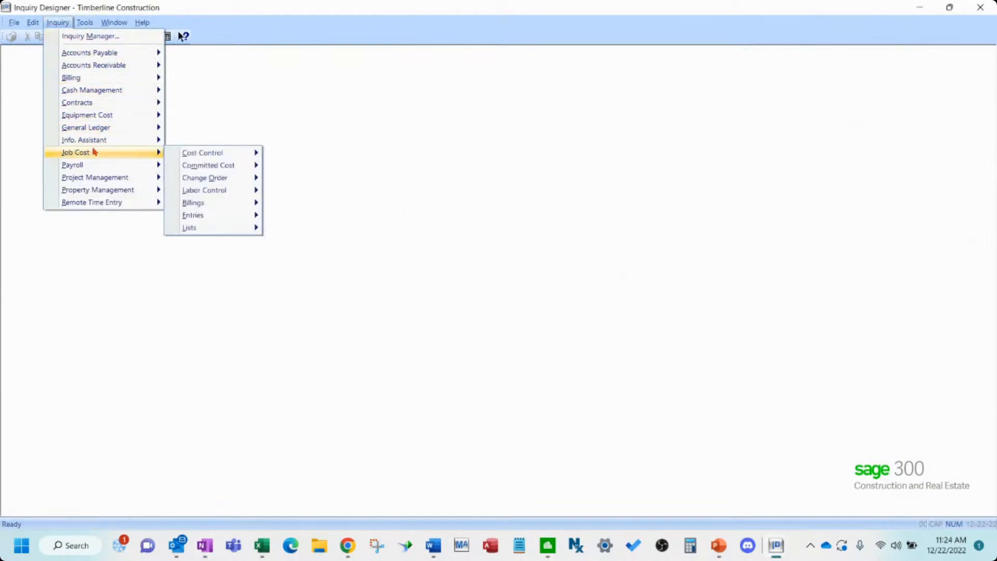
{"action": "left_click", "coordinate": [294, 154]}
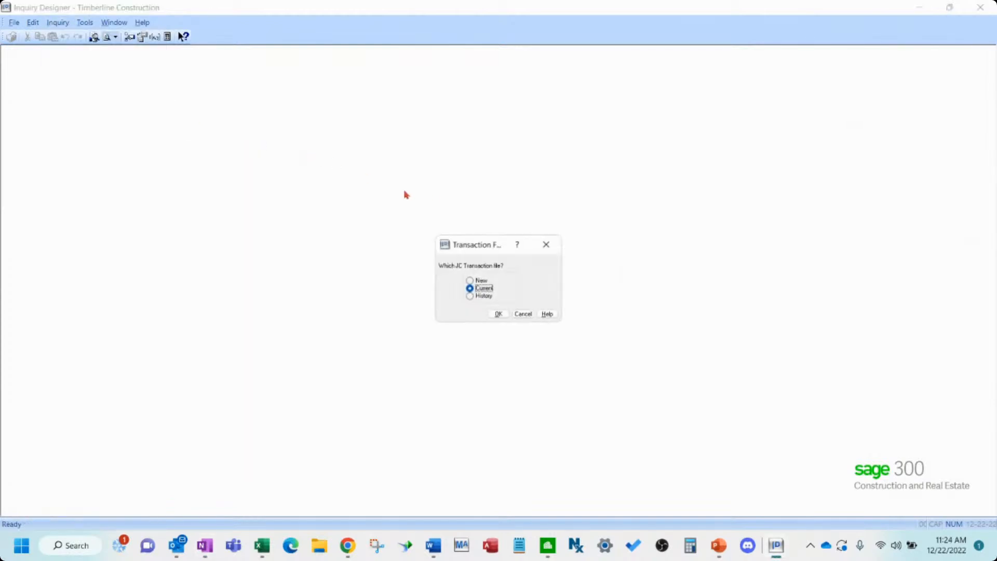
{"action": "left_click", "coordinate": [499, 315]}
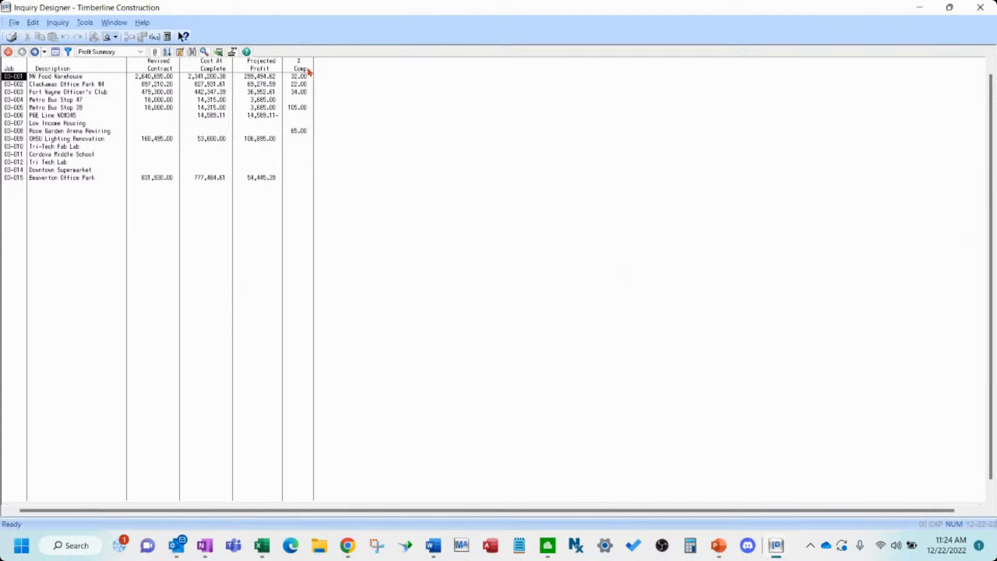
Check which formula the % Comp column of the Profit Summary inquiry uses, leaving its column definition as is.
{"action": "double_click", "coordinate": [308, 70]}
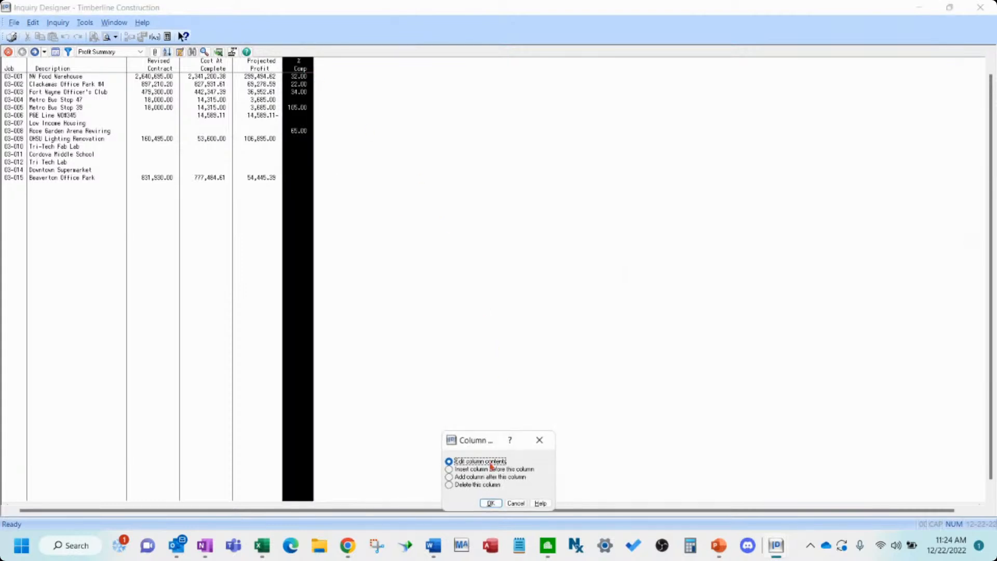
{"action": "left_click", "coordinate": [490, 503]}
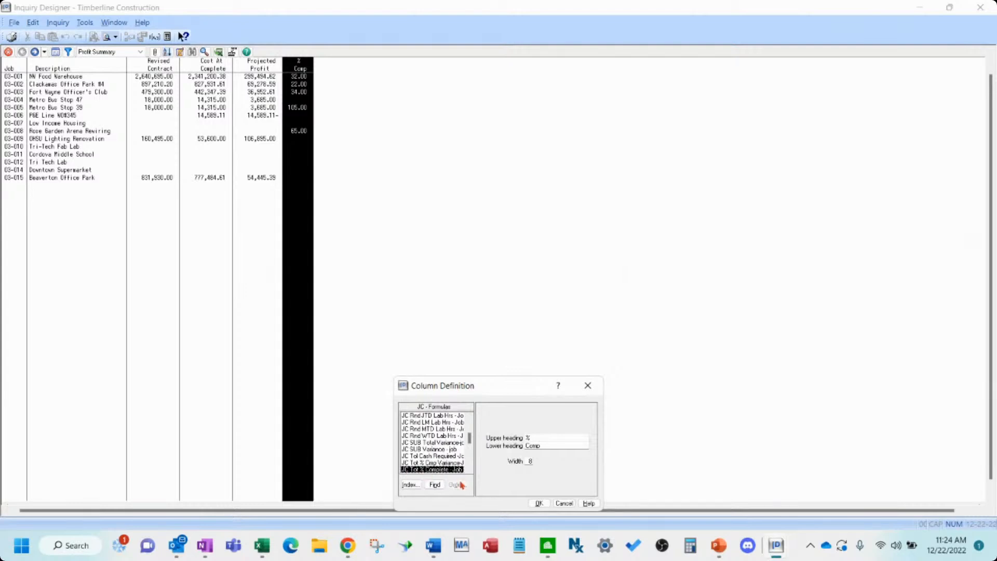
{"action": "left_click", "coordinate": [540, 504]}
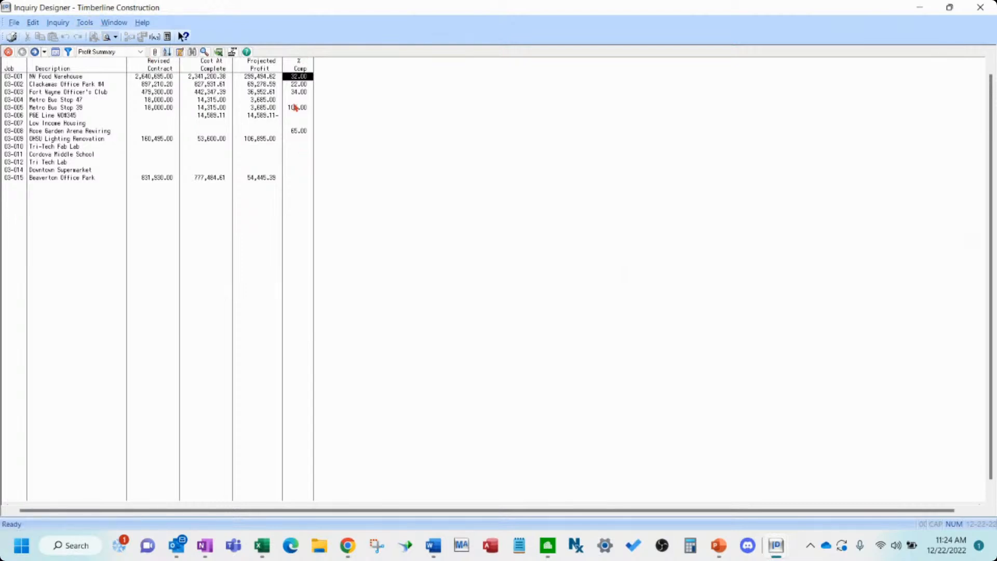
Open the formula setup for Job Cost and bring up its JC - Formulas list.
{"action": "left_click", "coordinate": [85, 23]}
{"action": "left_click", "coordinate": [123, 78]}
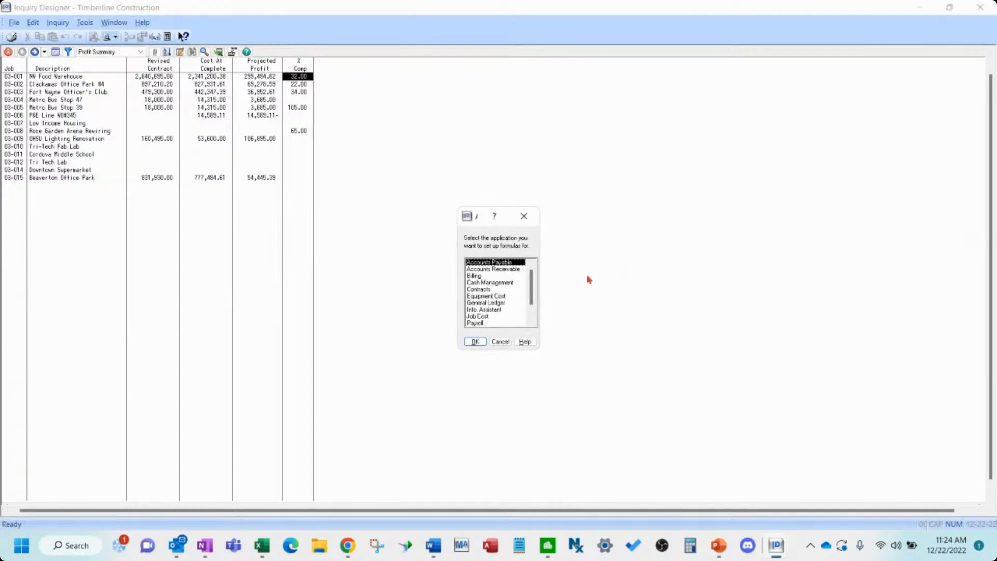
{"action": "left_click", "coordinate": [485, 316]}
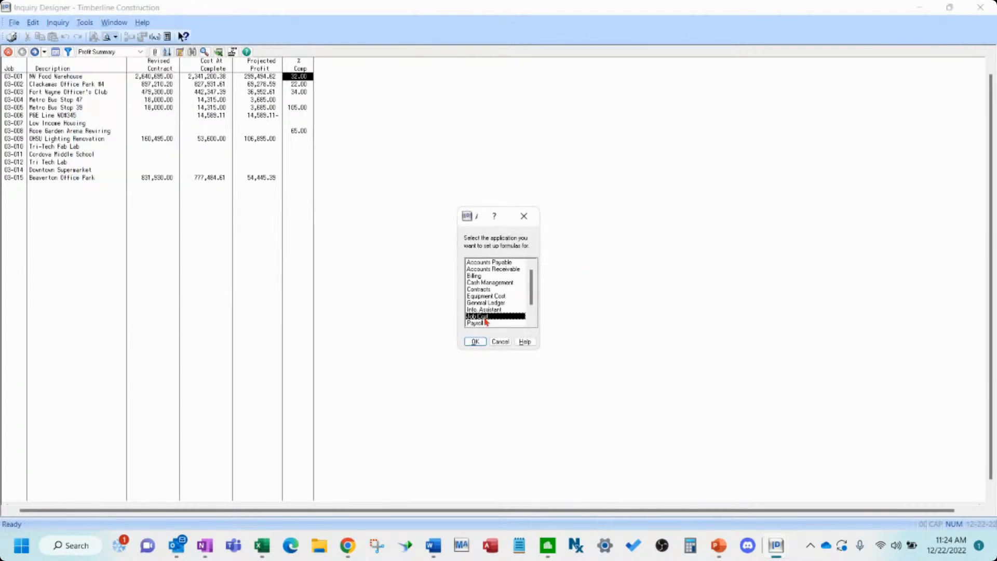
{"action": "left_click", "coordinate": [474, 342]}
{"action": "left_click", "coordinate": [449, 298]}
{"action": "left_click", "coordinate": [494, 271]}
{"action": "left_click", "coordinate": [476, 296]}
Browse the JC - Formulas list to review the predefined Job Cost formulas.
{"action": "scroll", "coordinate": [494, 266], "scroll_direction": "down", "scroll_amount": 5}
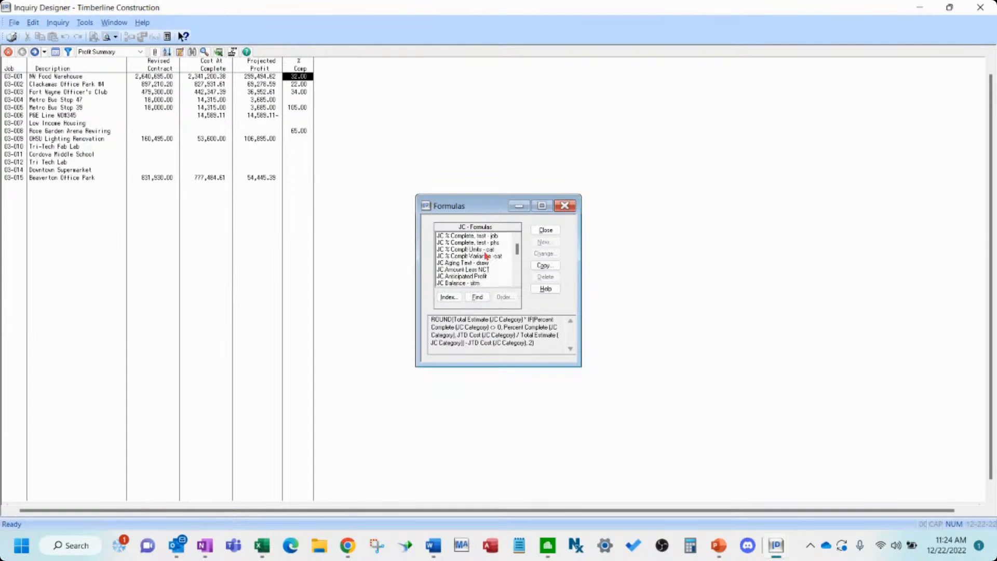
{"action": "scroll", "coordinate": [493, 266], "scroll_direction": "down", "scroll_amount": 2}
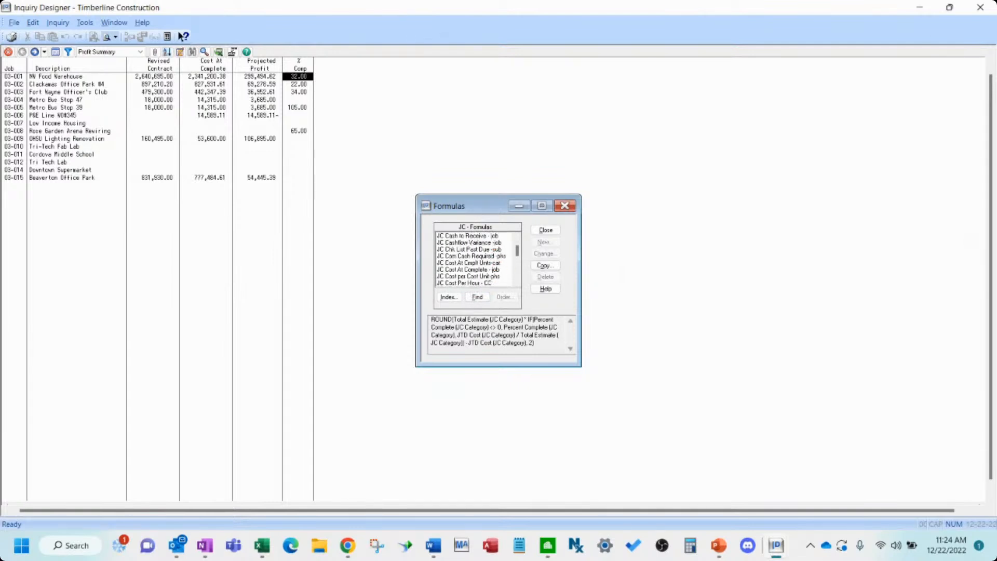
{"action": "scroll", "coordinate": [476, 264], "scroll_direction": "down", "scroll_amount": 10}
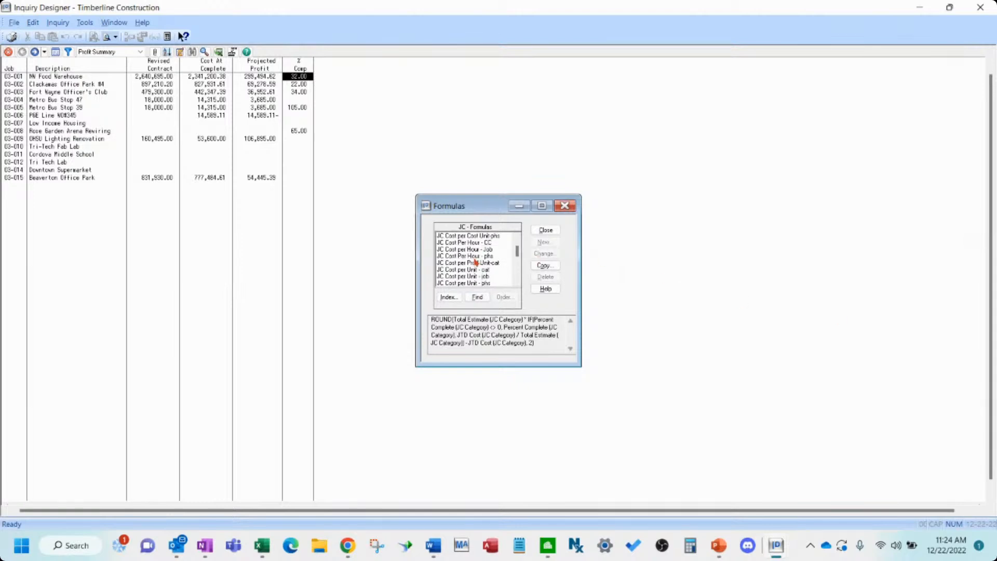
{"action": "scroll", "coordinate": [477, 267], "scroll_direction": "down", "scroll_amount": 10}
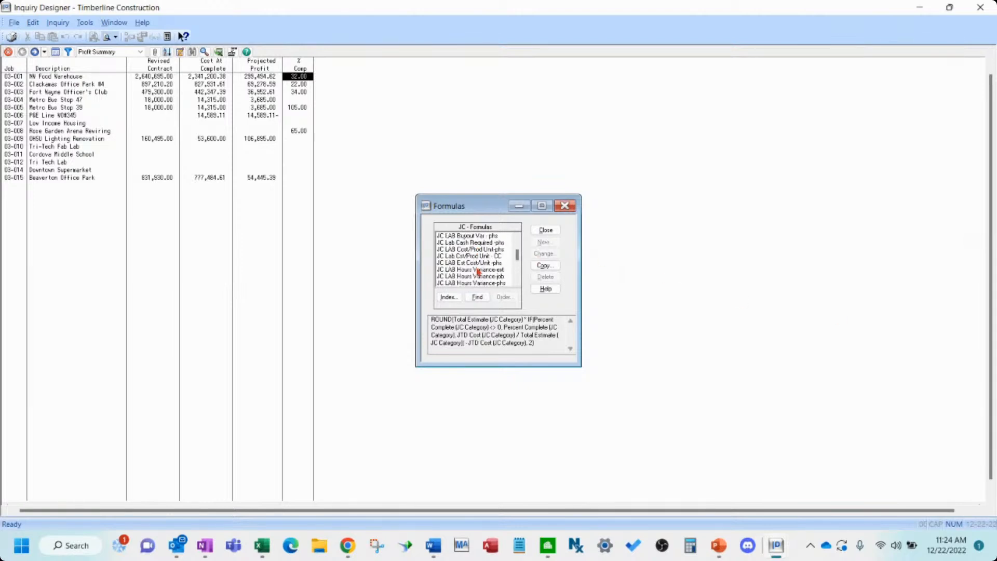
{"action": "scroll", "coordinate": [480, 271], "scroll_direction": "down", "scroll_amount": 5}
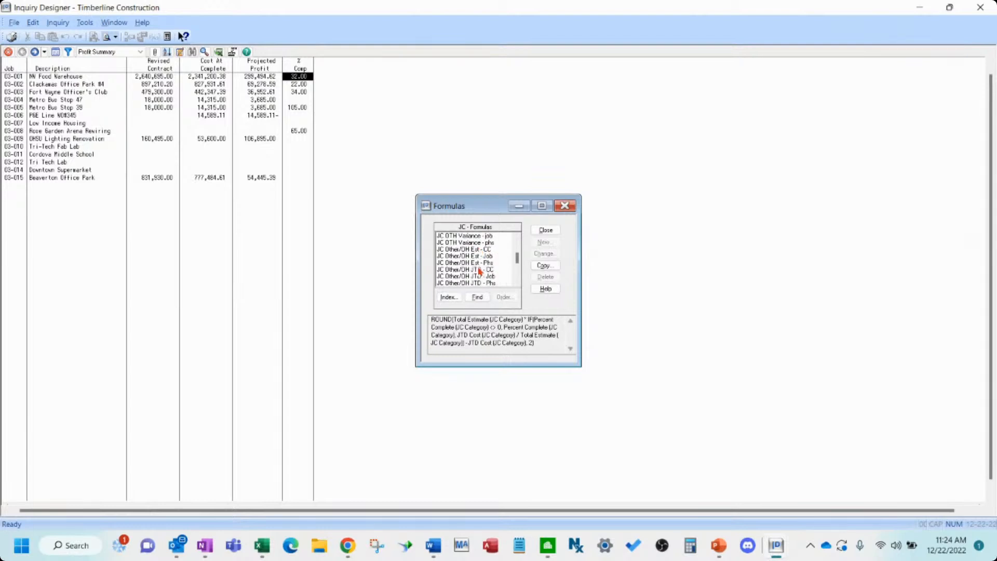
{"action": "scroll", "coordinate": [480, 271], "scroll_direction": "down", "scroll_amount": 10}
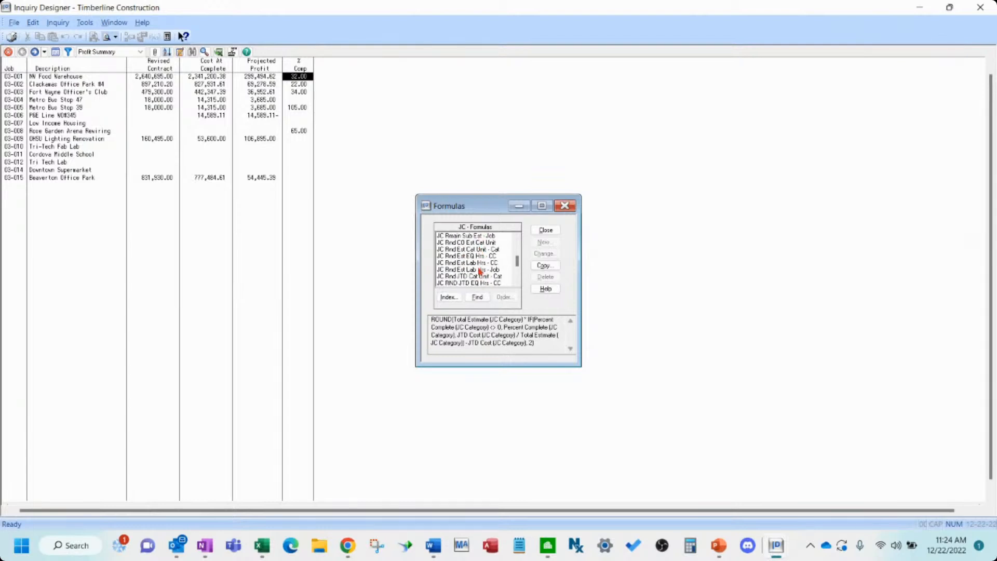
{"action": "scroll", "coordinate": [480, 271], "scroll_direction": "down", "scroll_amount": 5}
{"action": "scroll", "coordinate": [479, 271], "scroll_direction": "down", "scroll_amount": 10}
{"action": "scroll", "coordinate": [483, 270], "scroll_direction": "down", "scroll_amount": 10}
{"action": "scroll", "coordinate": [484, 270], "scroll_direction": "down", "scroll_amount": 8}
{"action": "scroll", "coordinate": [485, 268], "scroll_direction": "down", "scroll_amount": 3}
{"action": "scroll", "coordinate": [485, 268], "scroll_direction": "down", "scroll_amount": 2}
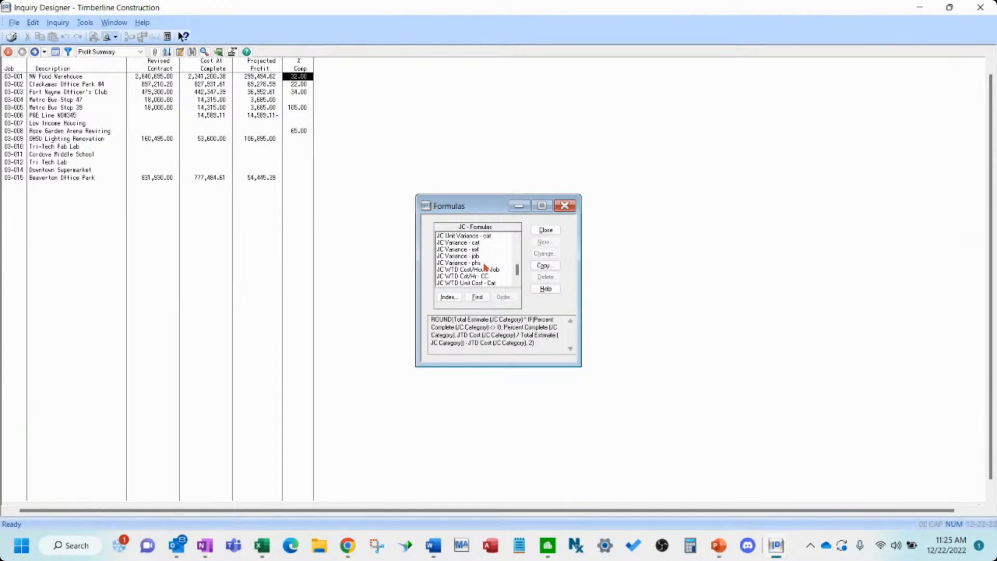
{"action": "scroll", "coordinate": [486, 268], "scroll_direction": "up", "scroll_amount": 10}
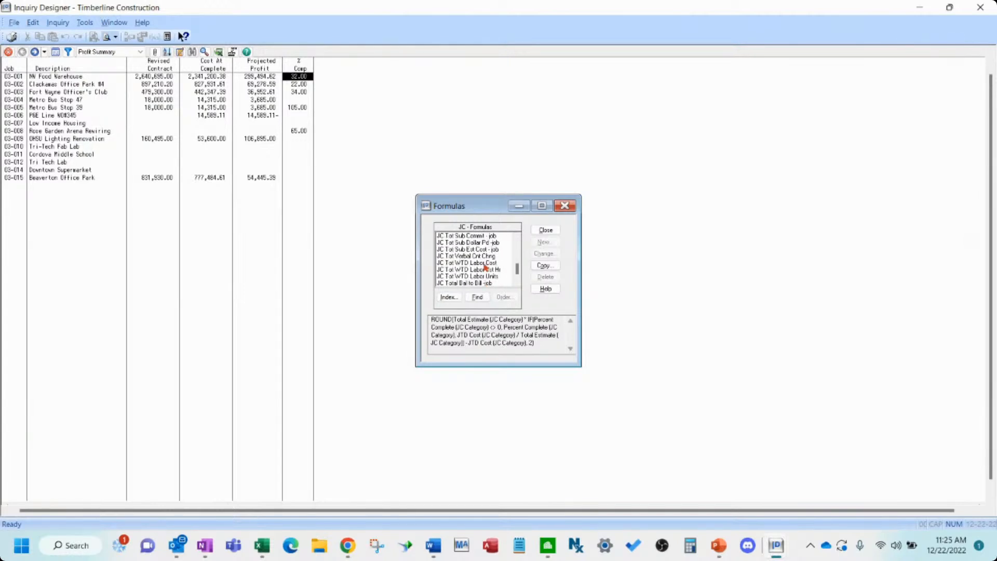
{"action": "scroll", "coordinate": [485, 268], "scroll_direction": "up", "scroll_amount": 9}
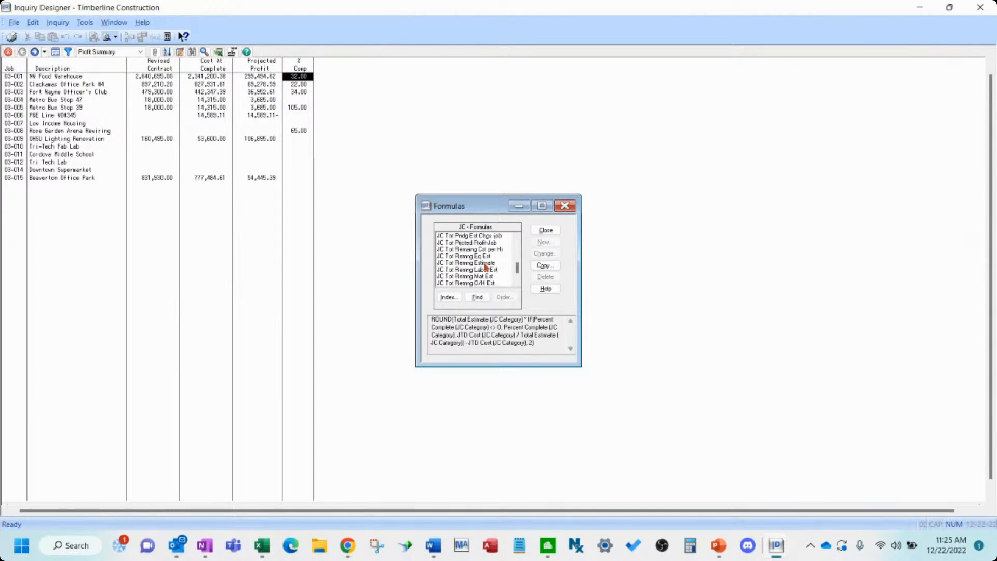
{"action": "scroll", "coordinate": [487, 268], "scroll_direction": "up", "scroll_amount": 3}
{"action": "scroll", "coordinate": [489, 268], "scroll_direction": "down", "scroll_amount": 3}
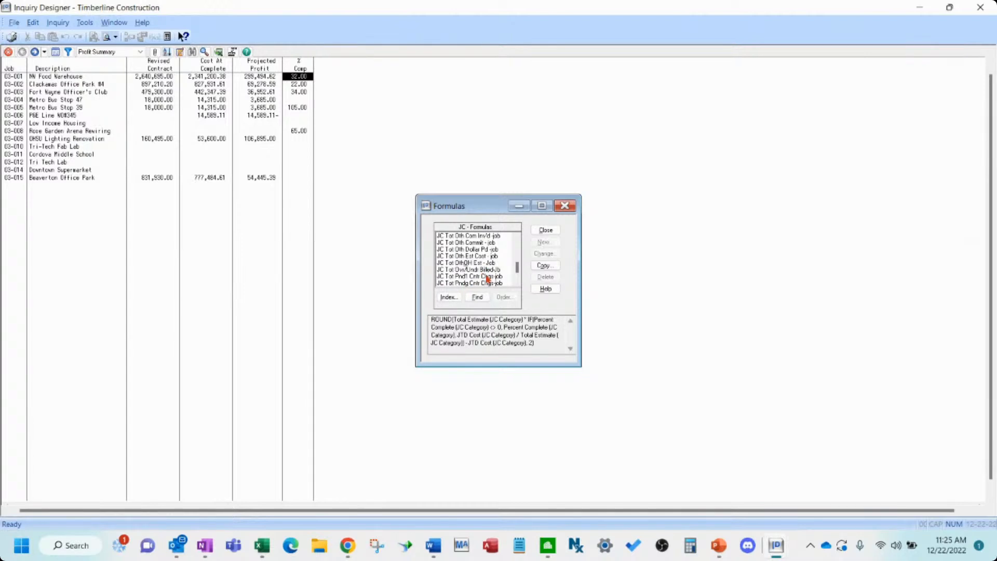
Check the definitions of the JC Tot Oth Est Cost - job and JC Tot Pndg Est Chgs-job formulas and close the formula list.
{"action": "left_click", "coordinate": [473, 257]}
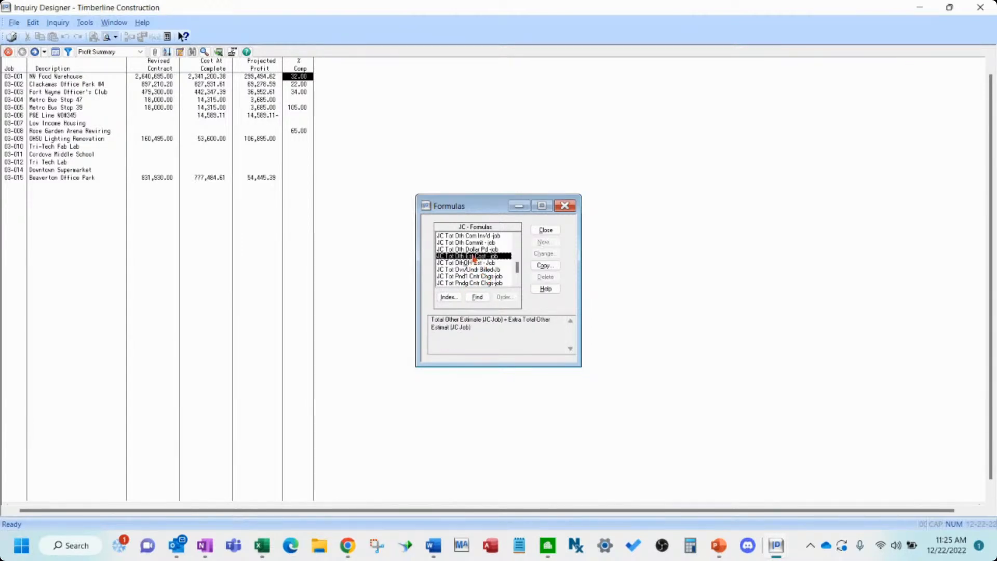
{"action": "scroll", "coordinate": [476, 269], "scroll_direction": "down", "scroll_amount": 1}
{"action": "left_click", "coordinate": [473, 277]}
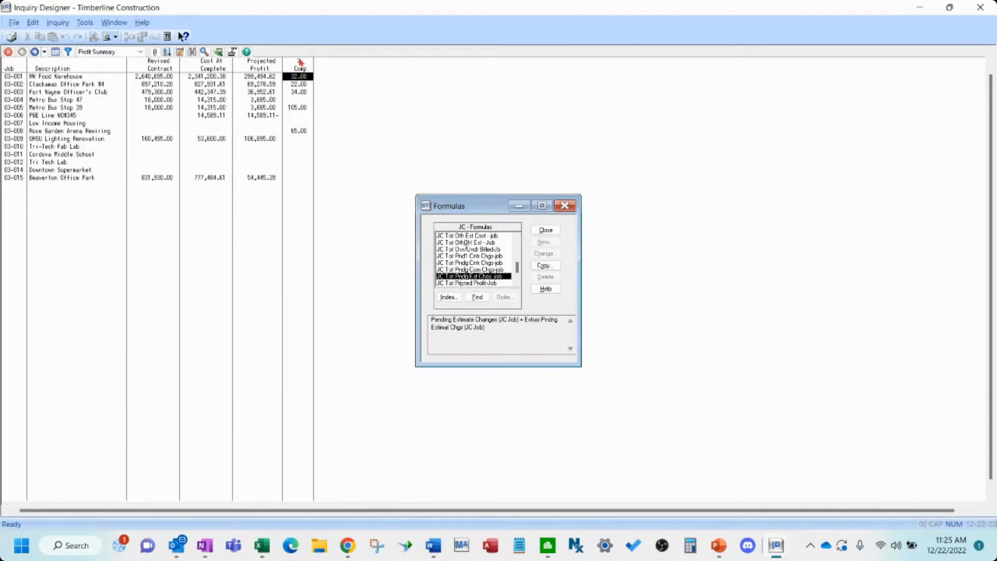
{"action": "left_click", "coordinate": [545, 230]}
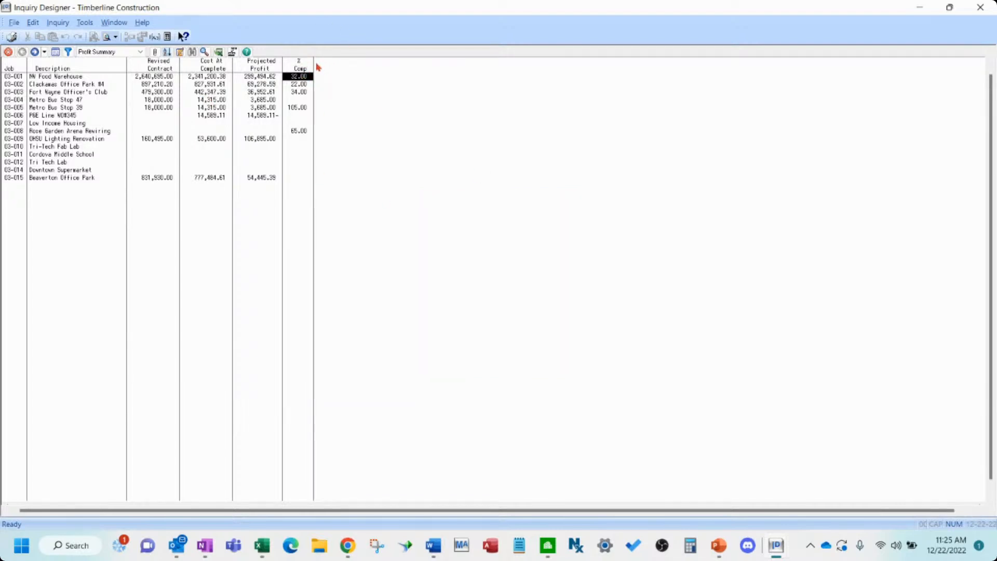
Examine the contents definition of the % Comp column and cancel without changing its formula.
{"action": "double_click", "coordinate": [302, 71]}
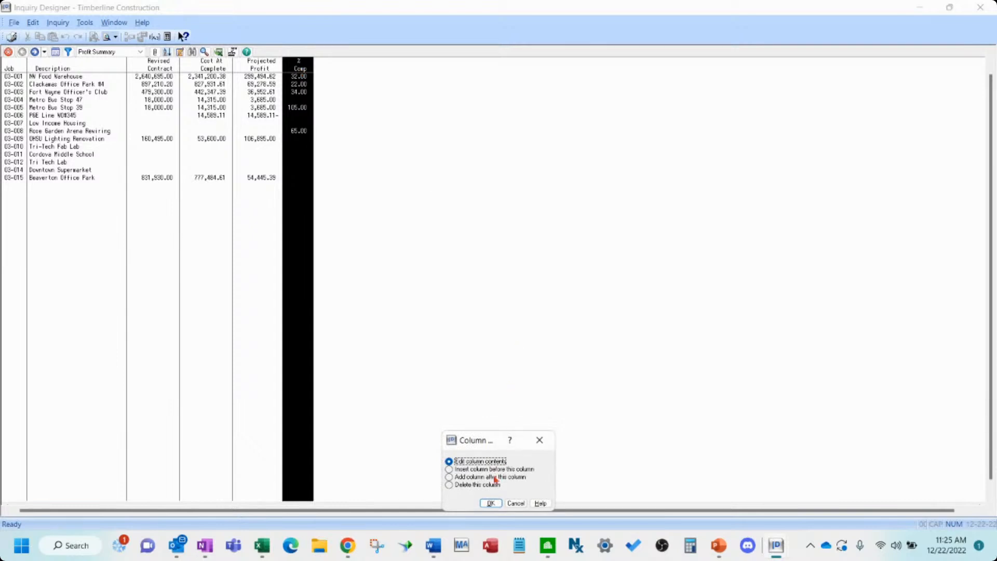
{"action": "left_click", "coordinate": [490, 503]}
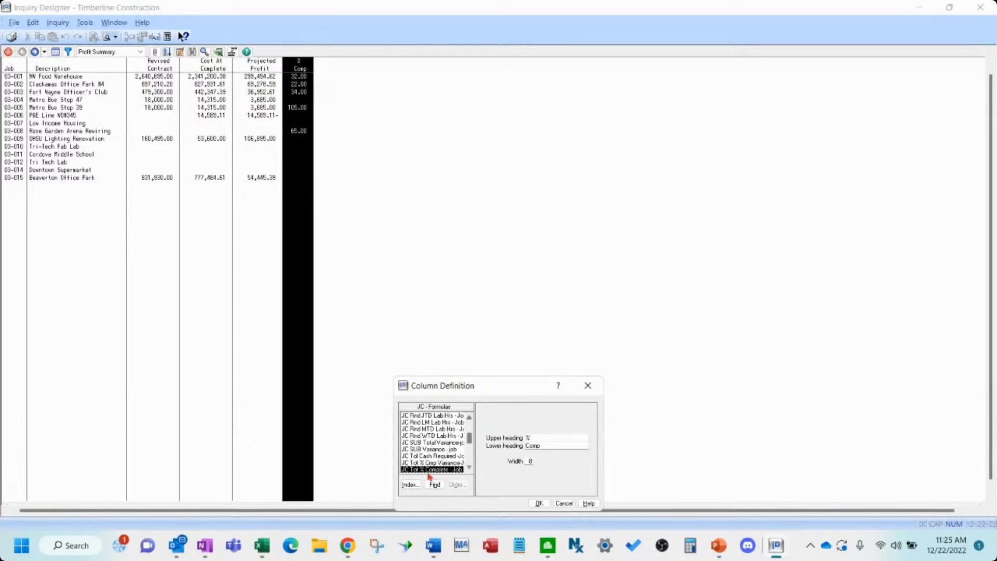
{"action": "left_click", "coordinate": [565, 503]}
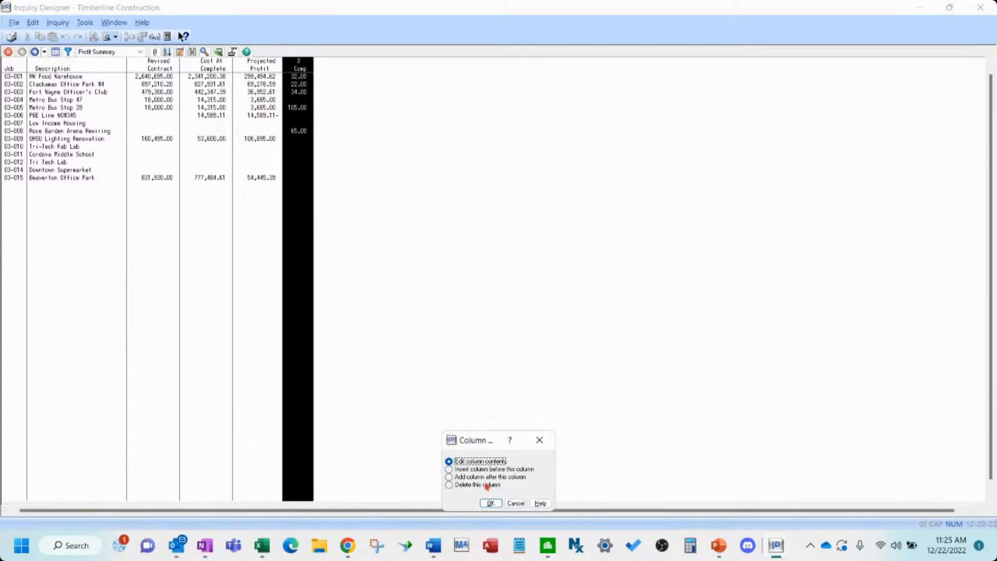
Preview the JC - Formulas entries available for a column added after % Comp, cancelling without adding it.
{"action": "left_click", "coordinate": [485, 478]}
{"action": "left_click", "coordinate": [491, 503]}
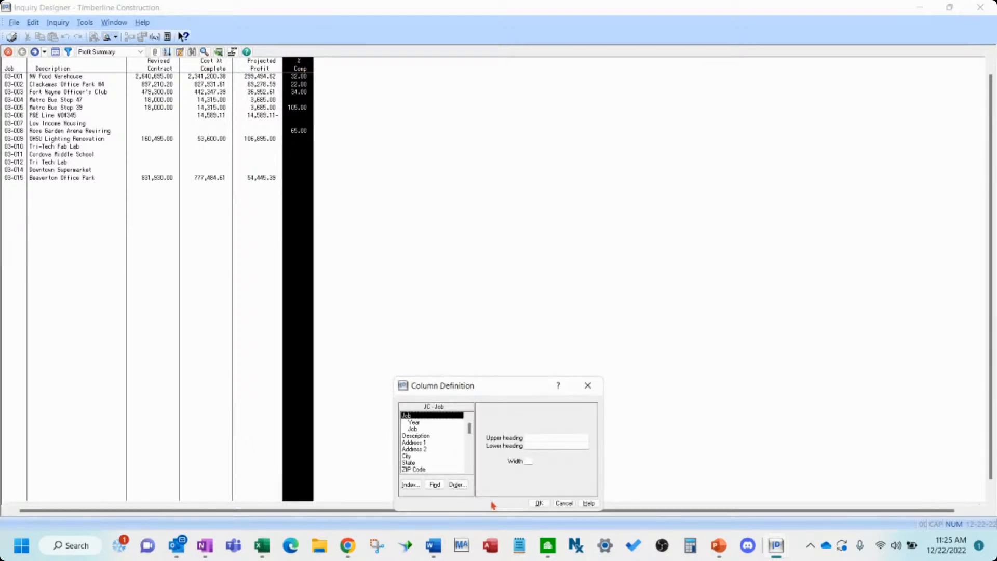
{"action": "left_click", "coordinate": [410, 484]}
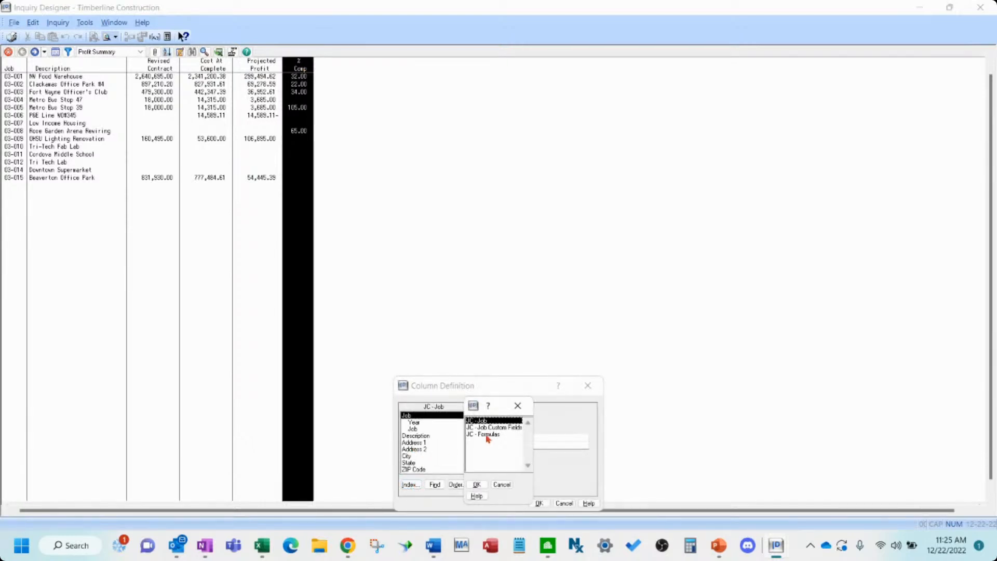
{"action": "left_click", "coordinate": [488, 435]}
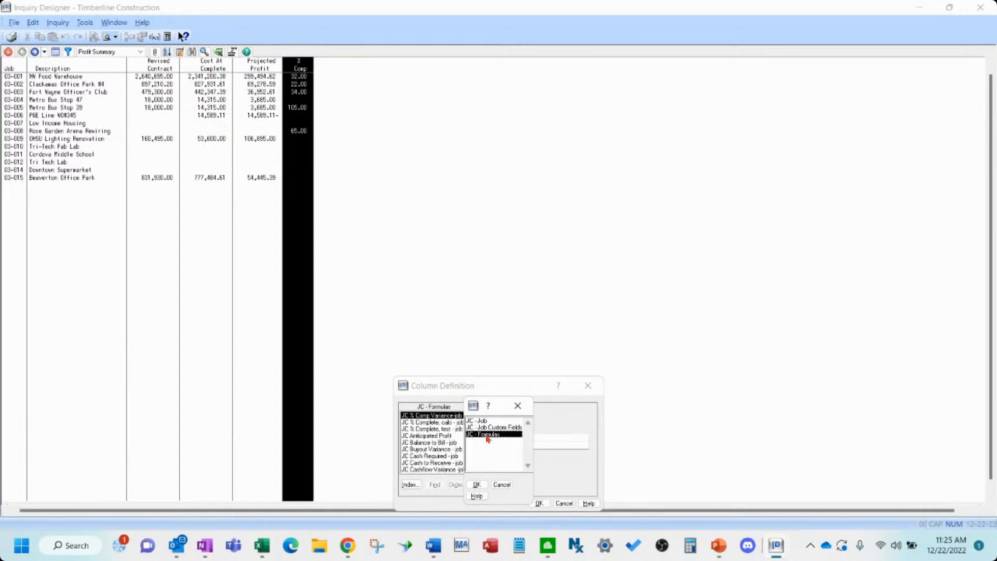
{"action": "left_click", "coordinate": [500, 485]}
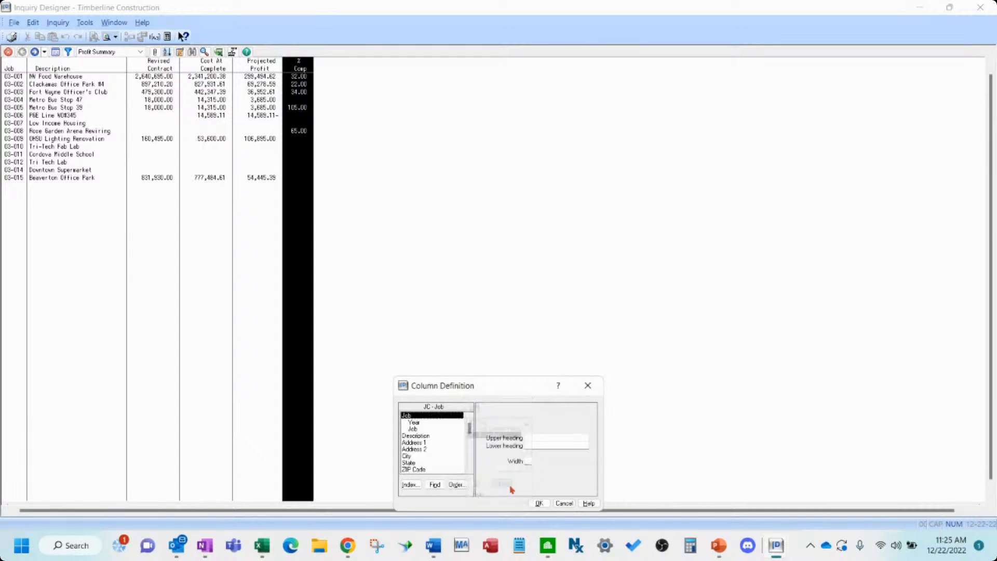
{"action": "left_click", "coordinate": [564, 503]}
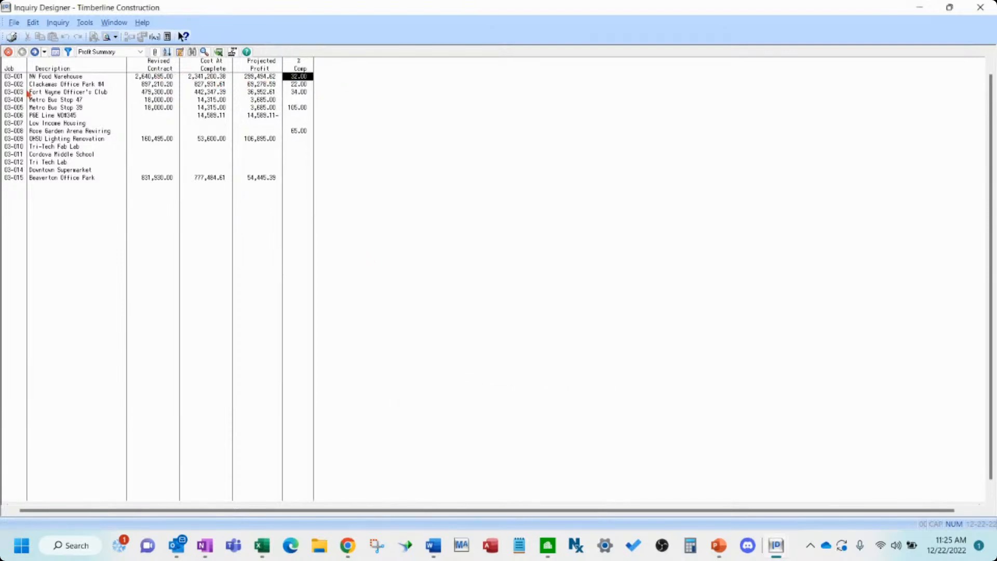
Browse the fields offered for a column added after % Comp and cancel the column definition.
{"action": "key", "text": "Home"}
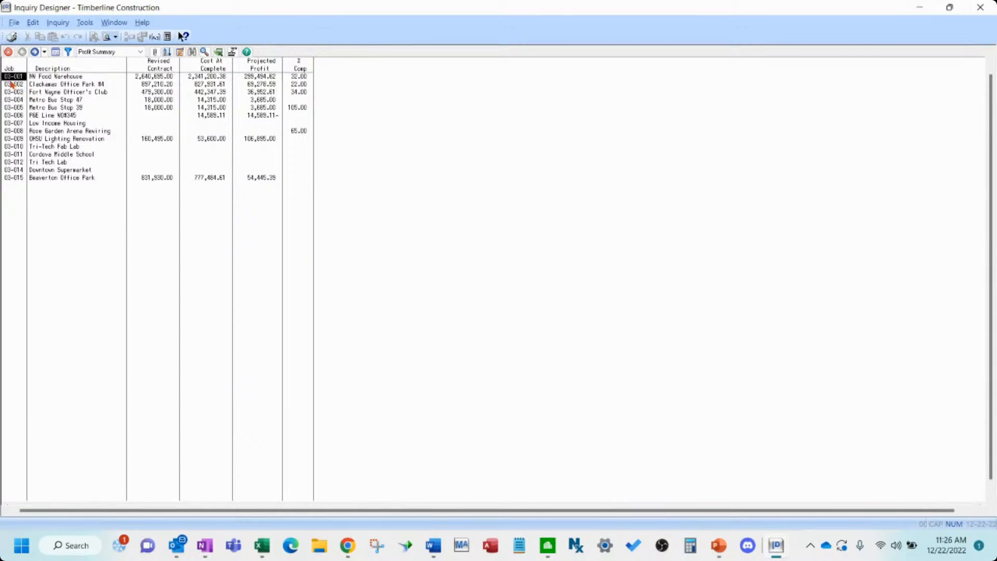
{"action": "left_click", "coordinate": [85, 23]}
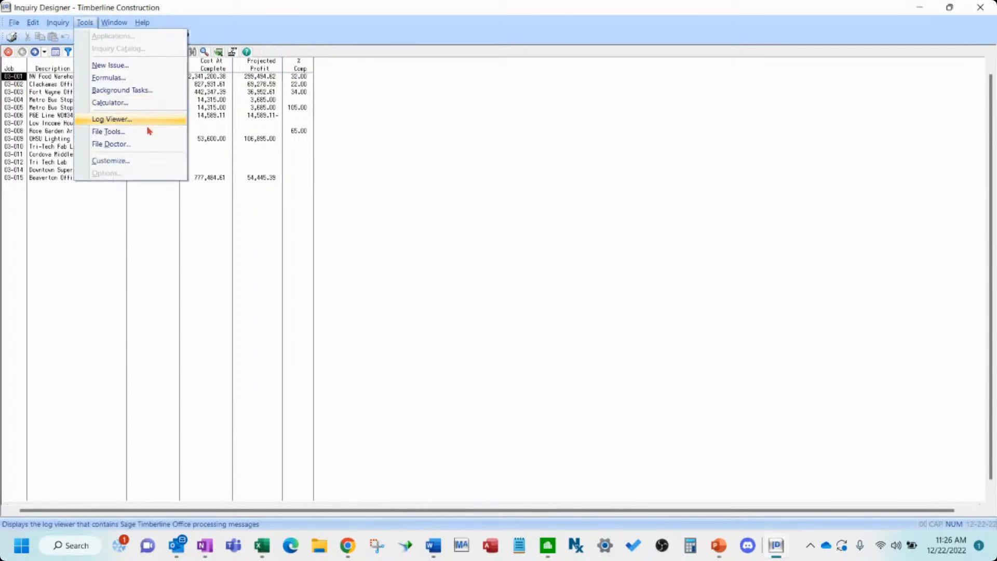
{"action": "double_click", "coordinate": [301, 68]}
{"action": "left_click", "coordinate": [503, 477]}
{"action": "left_click", "coordinate": [490, 503]}
{"action": "scroll", "coordinate": [432, 444], "scroll_direction": "down", "scroll_amount": 3}
{"action": "scroll", "coordinate": [432, 444], "scroll_direction": "down", "scroll_amount": 2}
{"action": "left_click", "coordinate": [565, 504]}
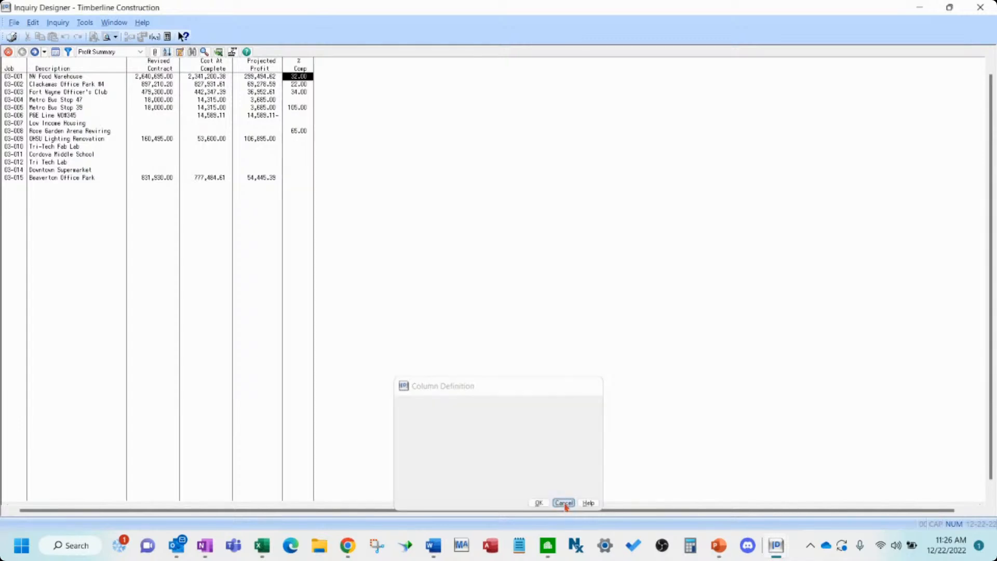
Close the Profit Summary inquiry and open Inquiry Manager for Job Cost.
{"action": "left_click", "coordinate": [9, 52]}
{"action": "left_click", "coordinate": [86, 22]}
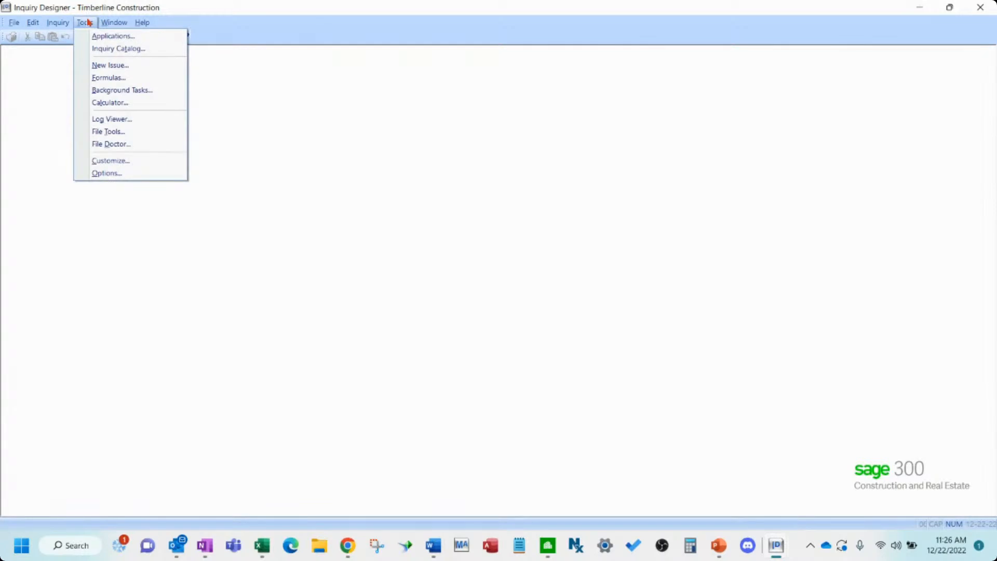
{"action": "left_click", "coordinate": [86, 23]}
{"action": "left_click", "coordinate": [59, 22]}
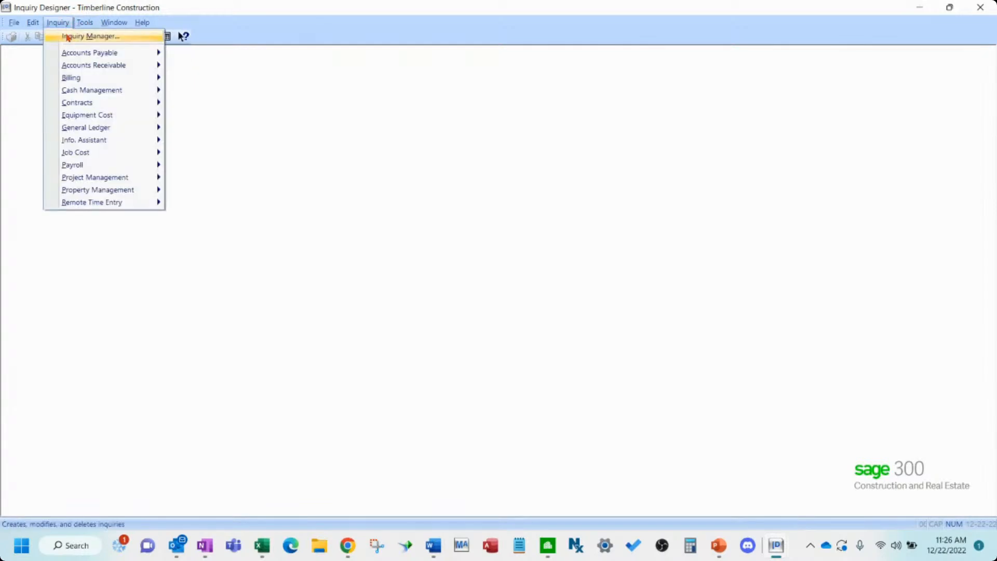
{"action": "left_click", "coordinate": [68, 37]}
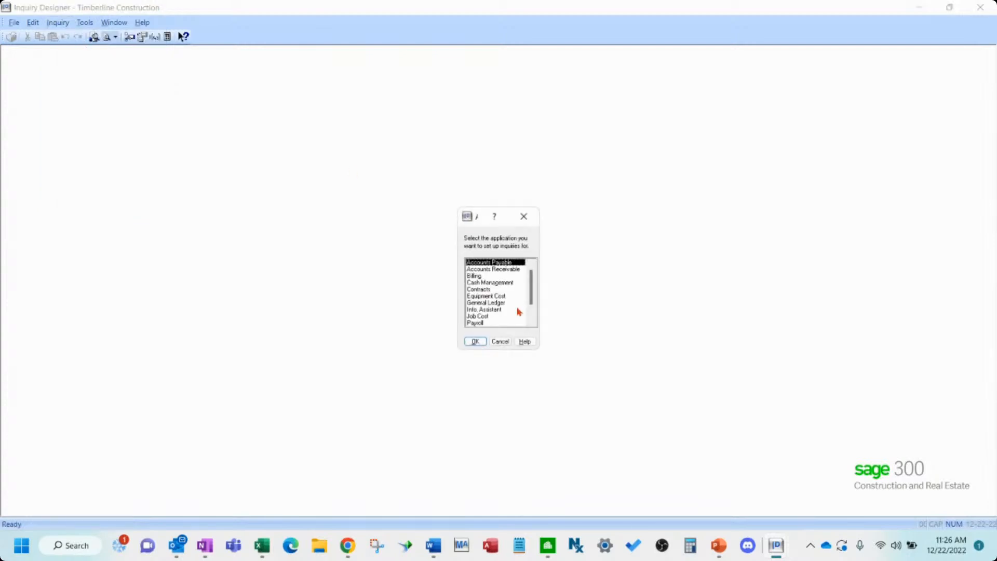
{"action": "left_click", "coordinate": [478, 316]}
{"action": "left_click", "coordinate": [476, 341]}
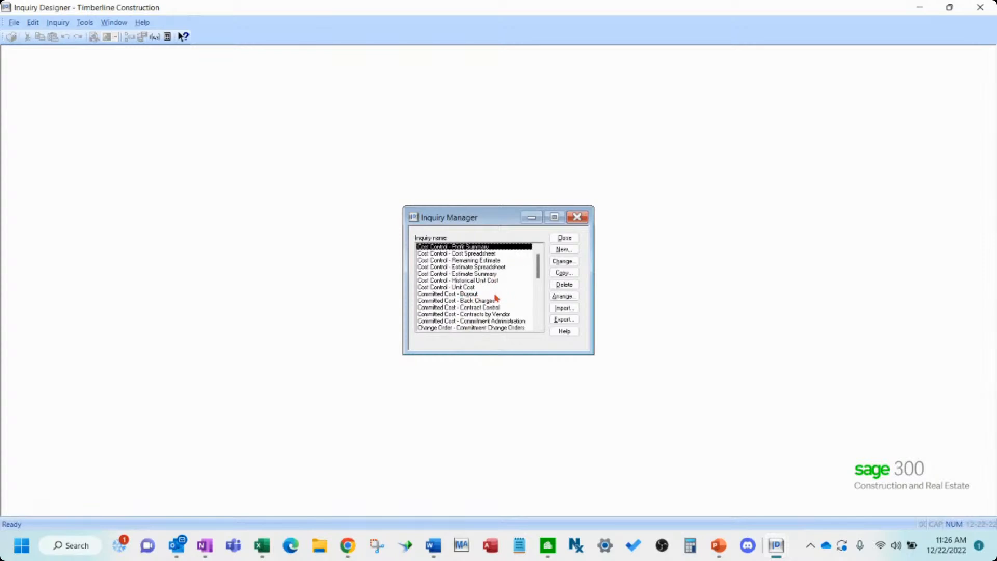
Open the Entries by Batch inquiry for changing and bring up its level definition.
{"action": "scroll", "coordinate": [495, 299], "scroll_direction": "down", "scroll_amount": 7}
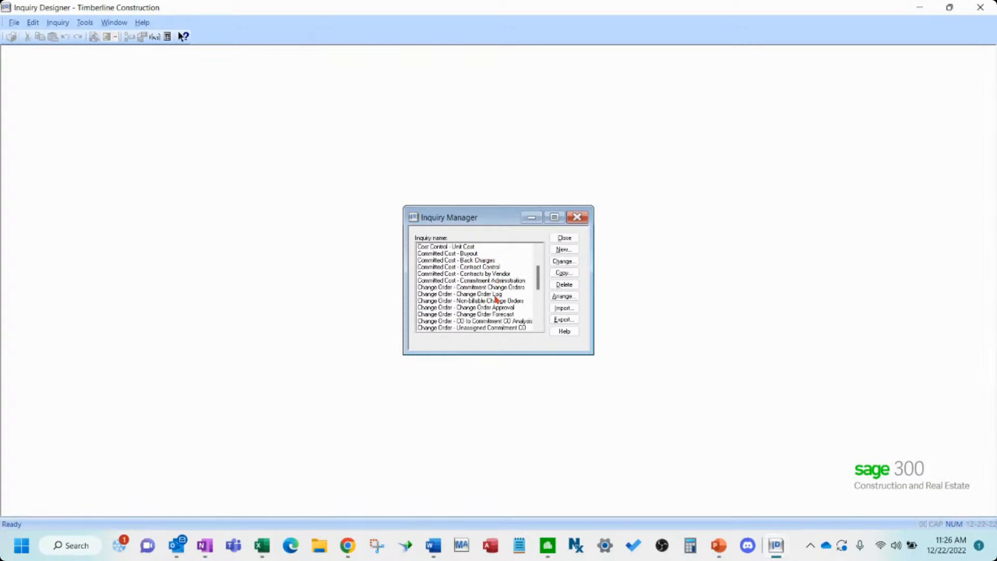
{"action": "scroll", "coordinate": [494, 292], "scroll_direction": "down", "scroll_amount": 1}
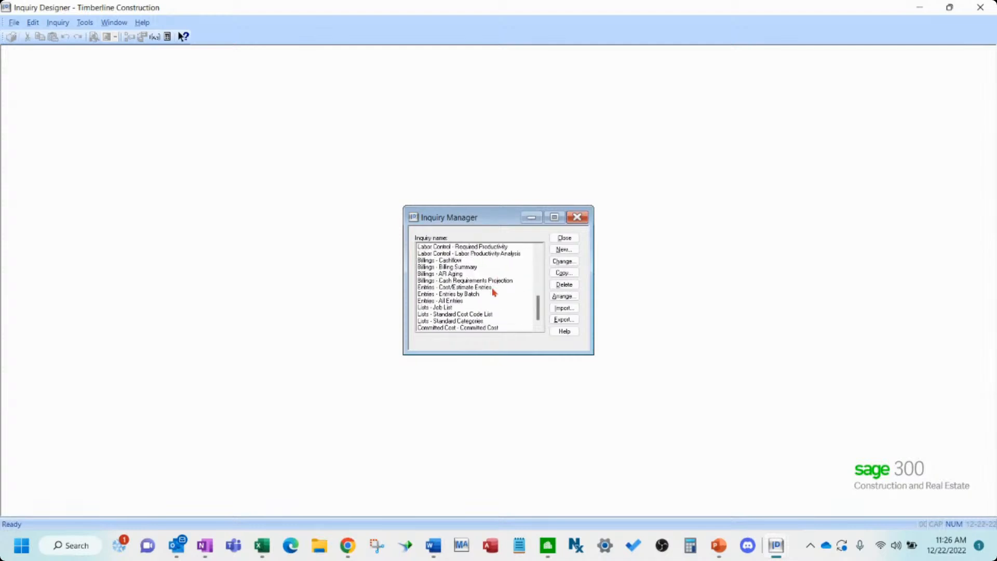
{"action": "left_click", "coordinate": [467, 296]}
{"action": "left_click", "coordinate": [565, 262]}
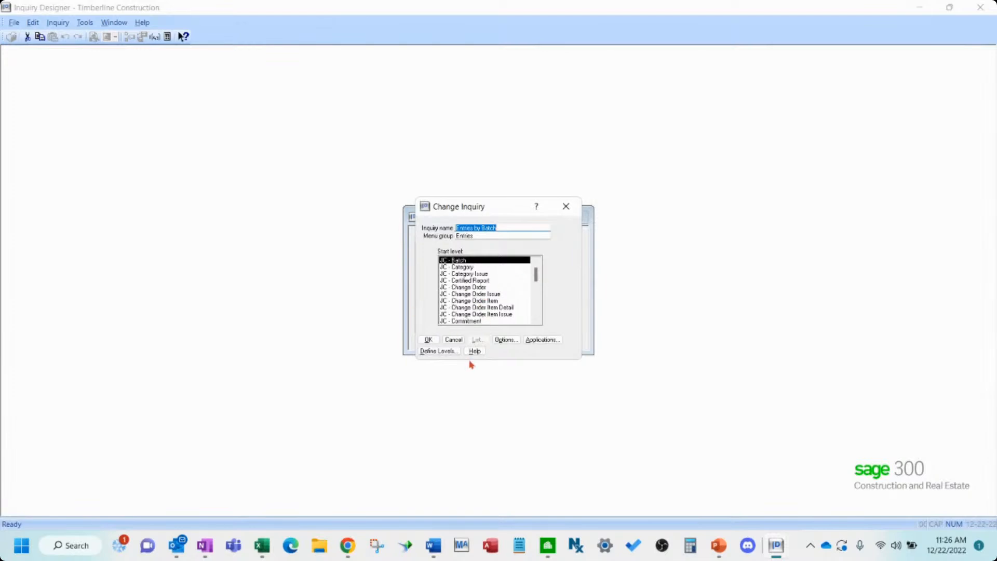
{"action": "left_click", "coordinate": [439, 351]}
{"action": "left_click", "coordinate": [488, 289]}
{"action": "left_click", "coordinate": [494, 315]}
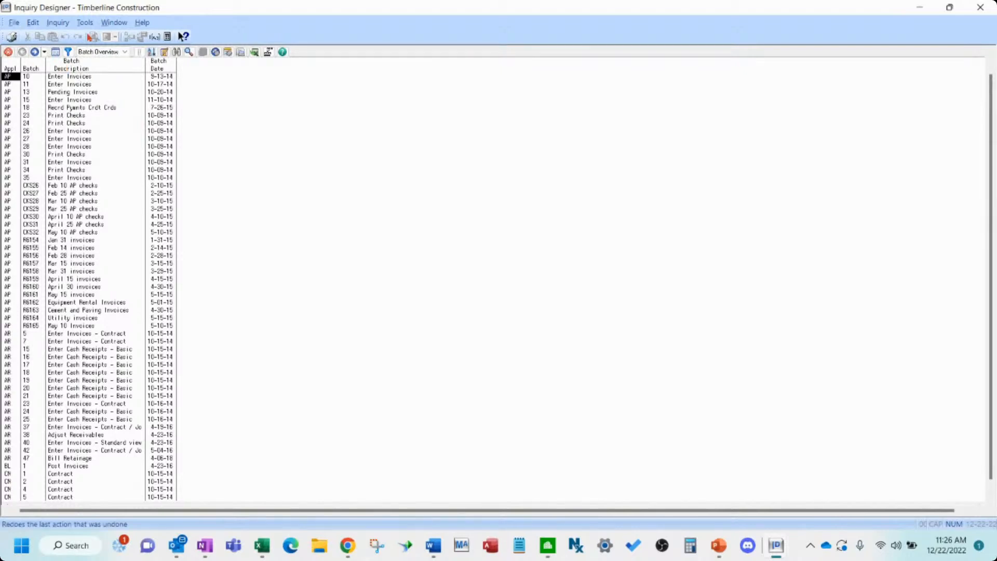
Check which inquiry views are offered alongside Batch Overview and close the Entries by Batch level definition.
{"action": "left_click", "coordinate": [128, 51]}
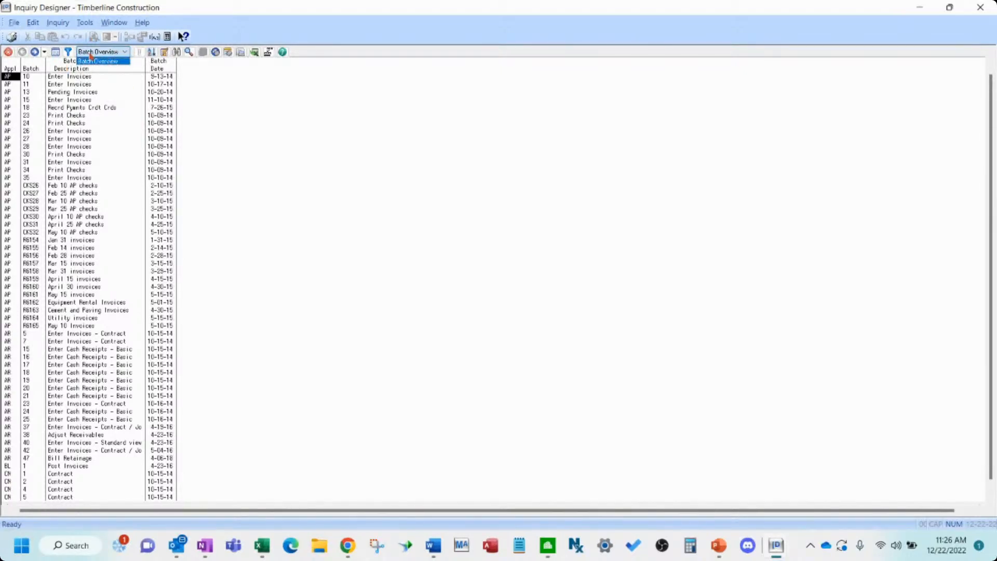
{"action": "left_click", "coordinate": [315, 159]}
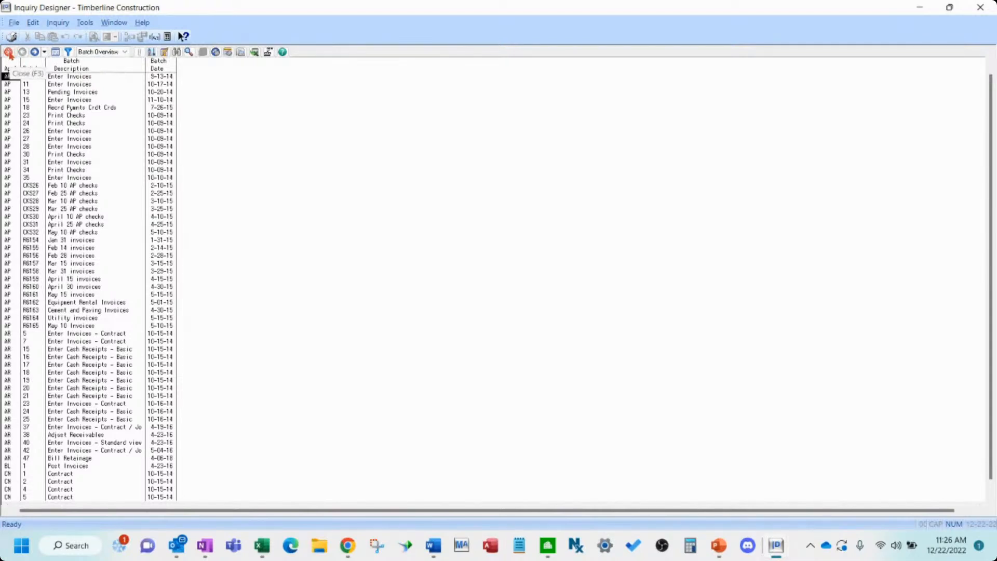
{"action": "left_click", "coordinate": [9, 52]}
View the copy options for the Commitment Change Orders inquiry, cancel the copy and close Inquiry Manager.
{"action": "scroll", "coordinate": [491, 286], "scroll_direction": "up", "scroll_amount": 3}
{"action": "scroll", "coordinate": [491, 285], "scroll_direction": "up", "scroll_amount": 3}
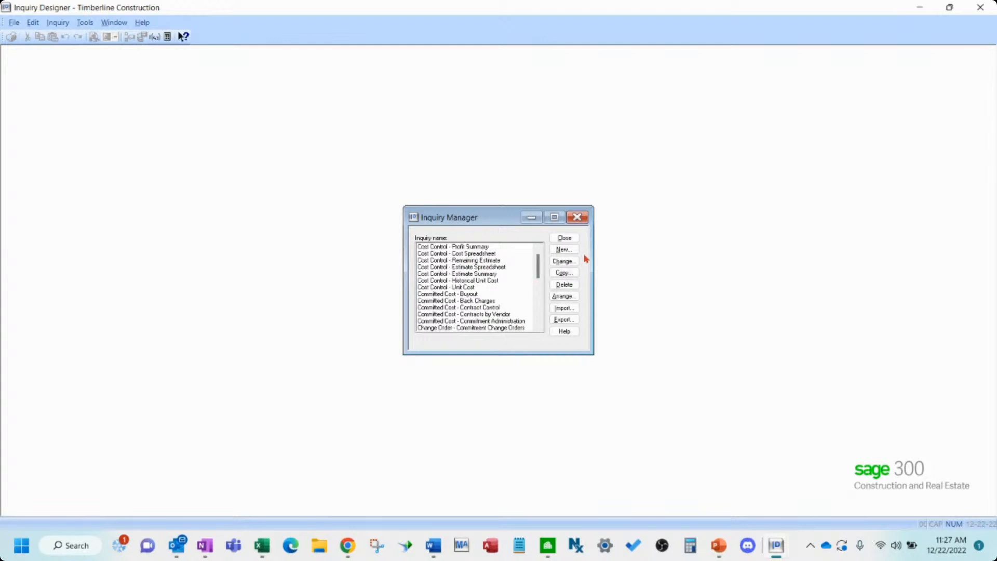
{"action": "left_click", "coordinate": [563, 272]}
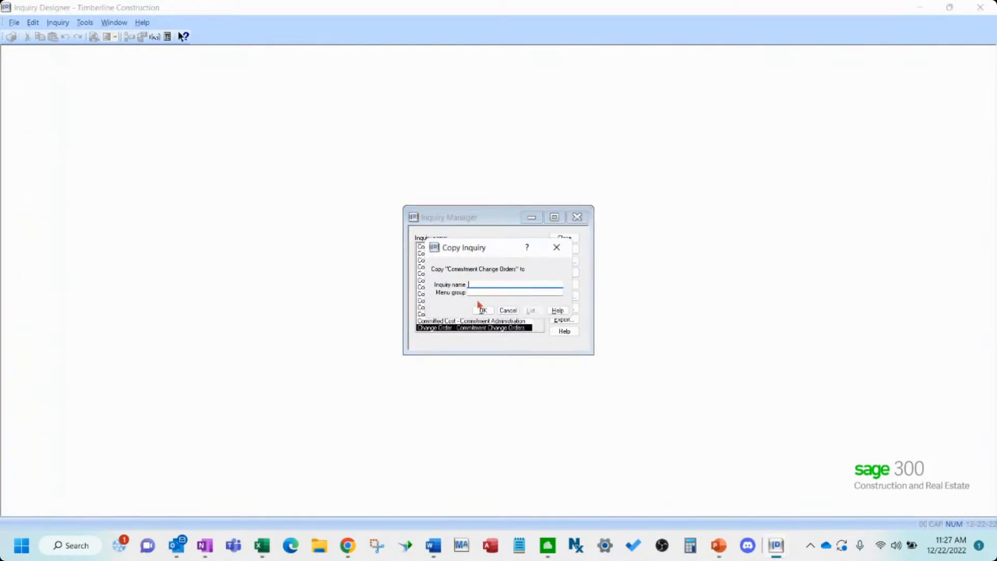
{"action": "left_click", "coordinate": [508, 311]}
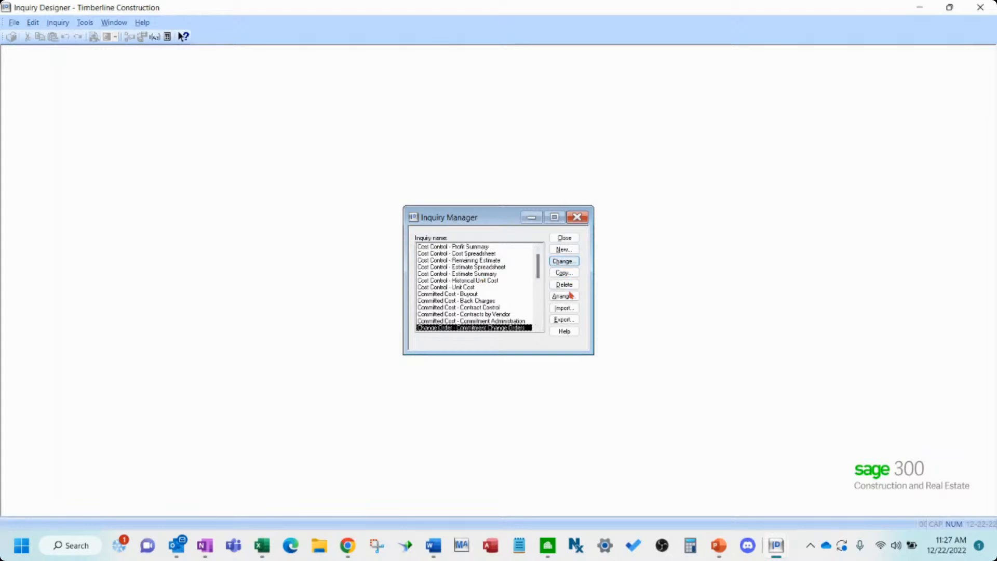
{"action": "left_click", "coordinate": [574, 238]}
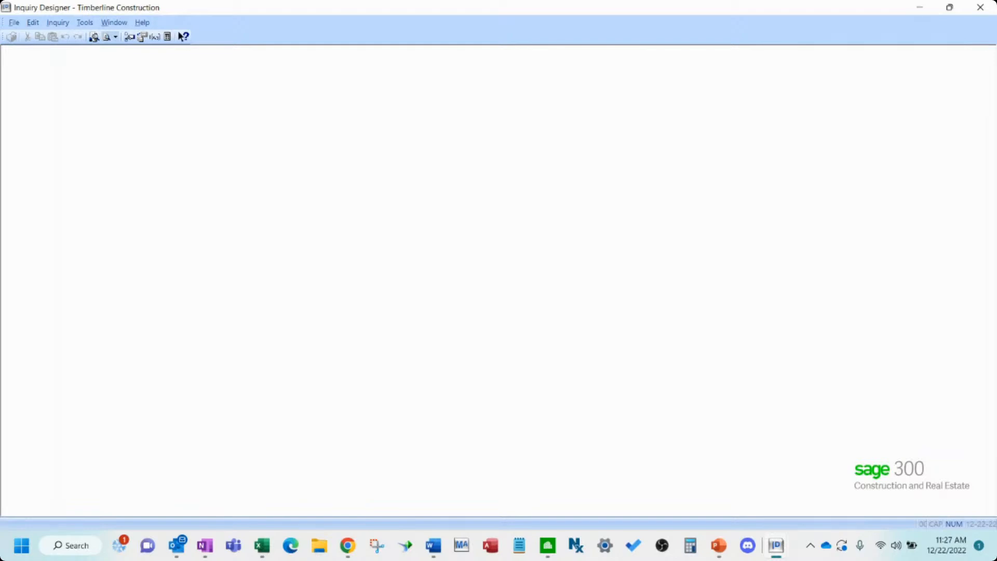